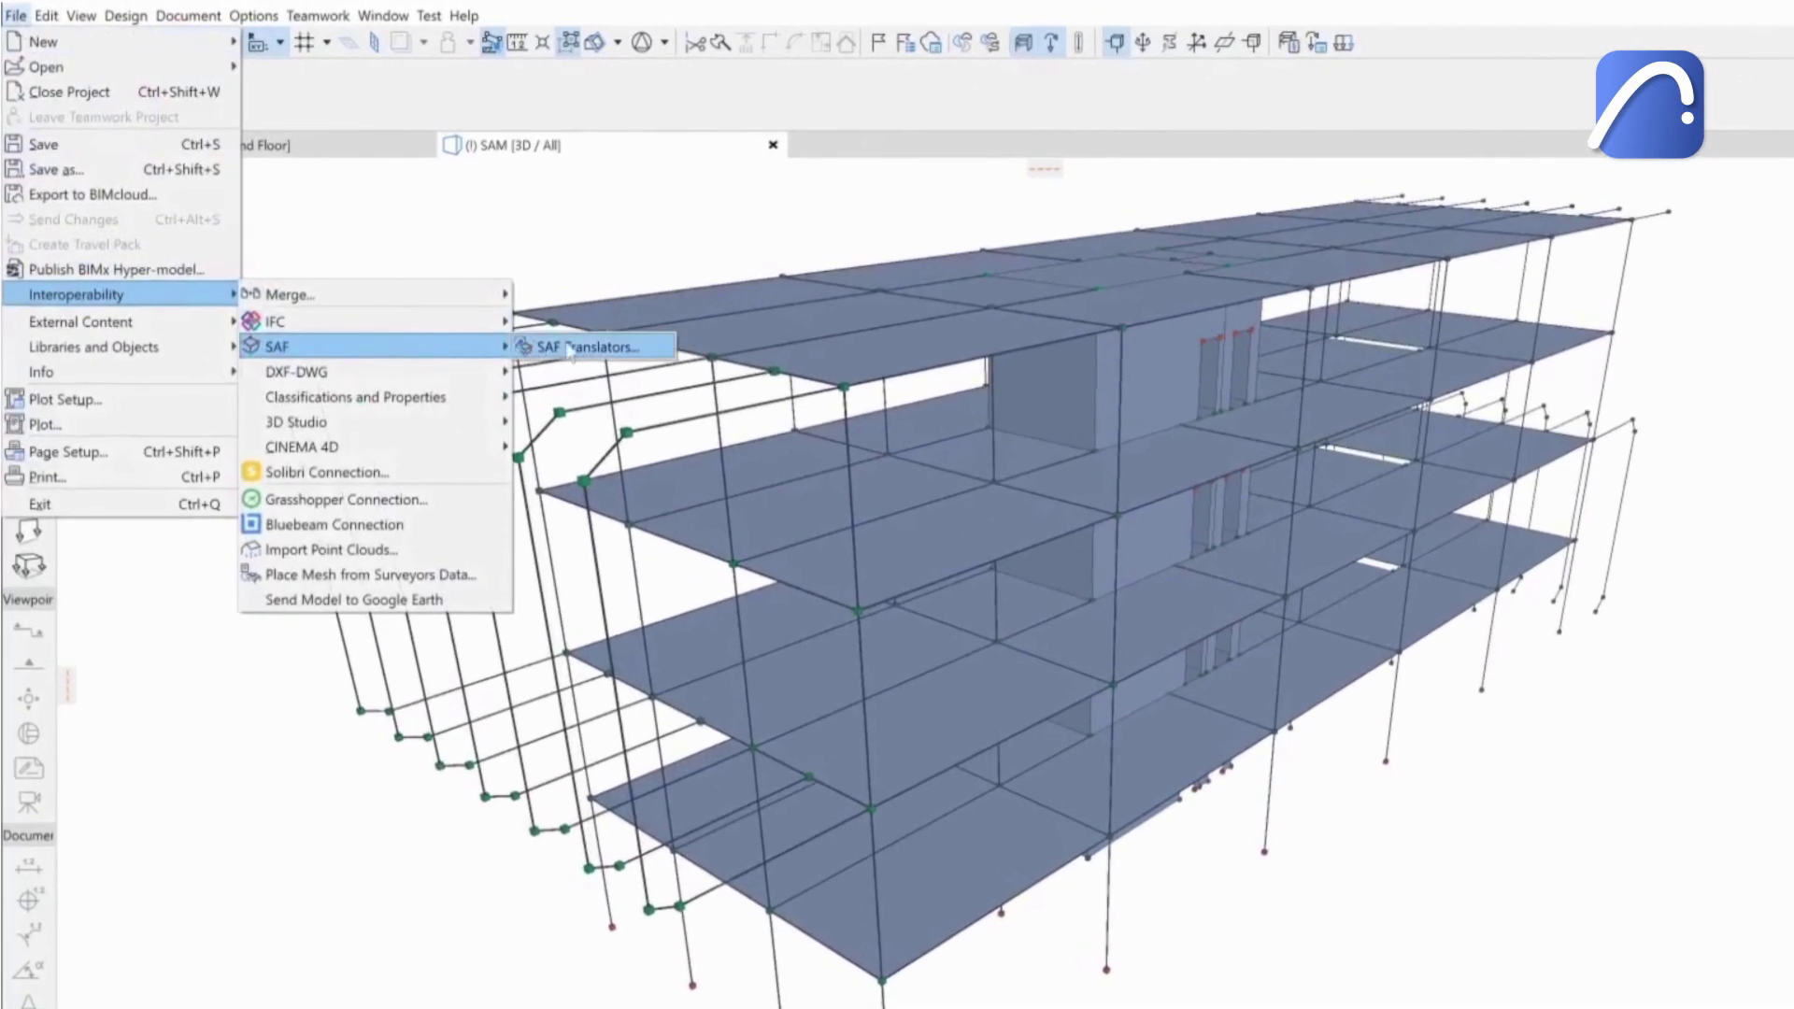
Step: Review the SAF export translator settings and save the analytical model as SAF 1.xlsx
left_click(581, 348)
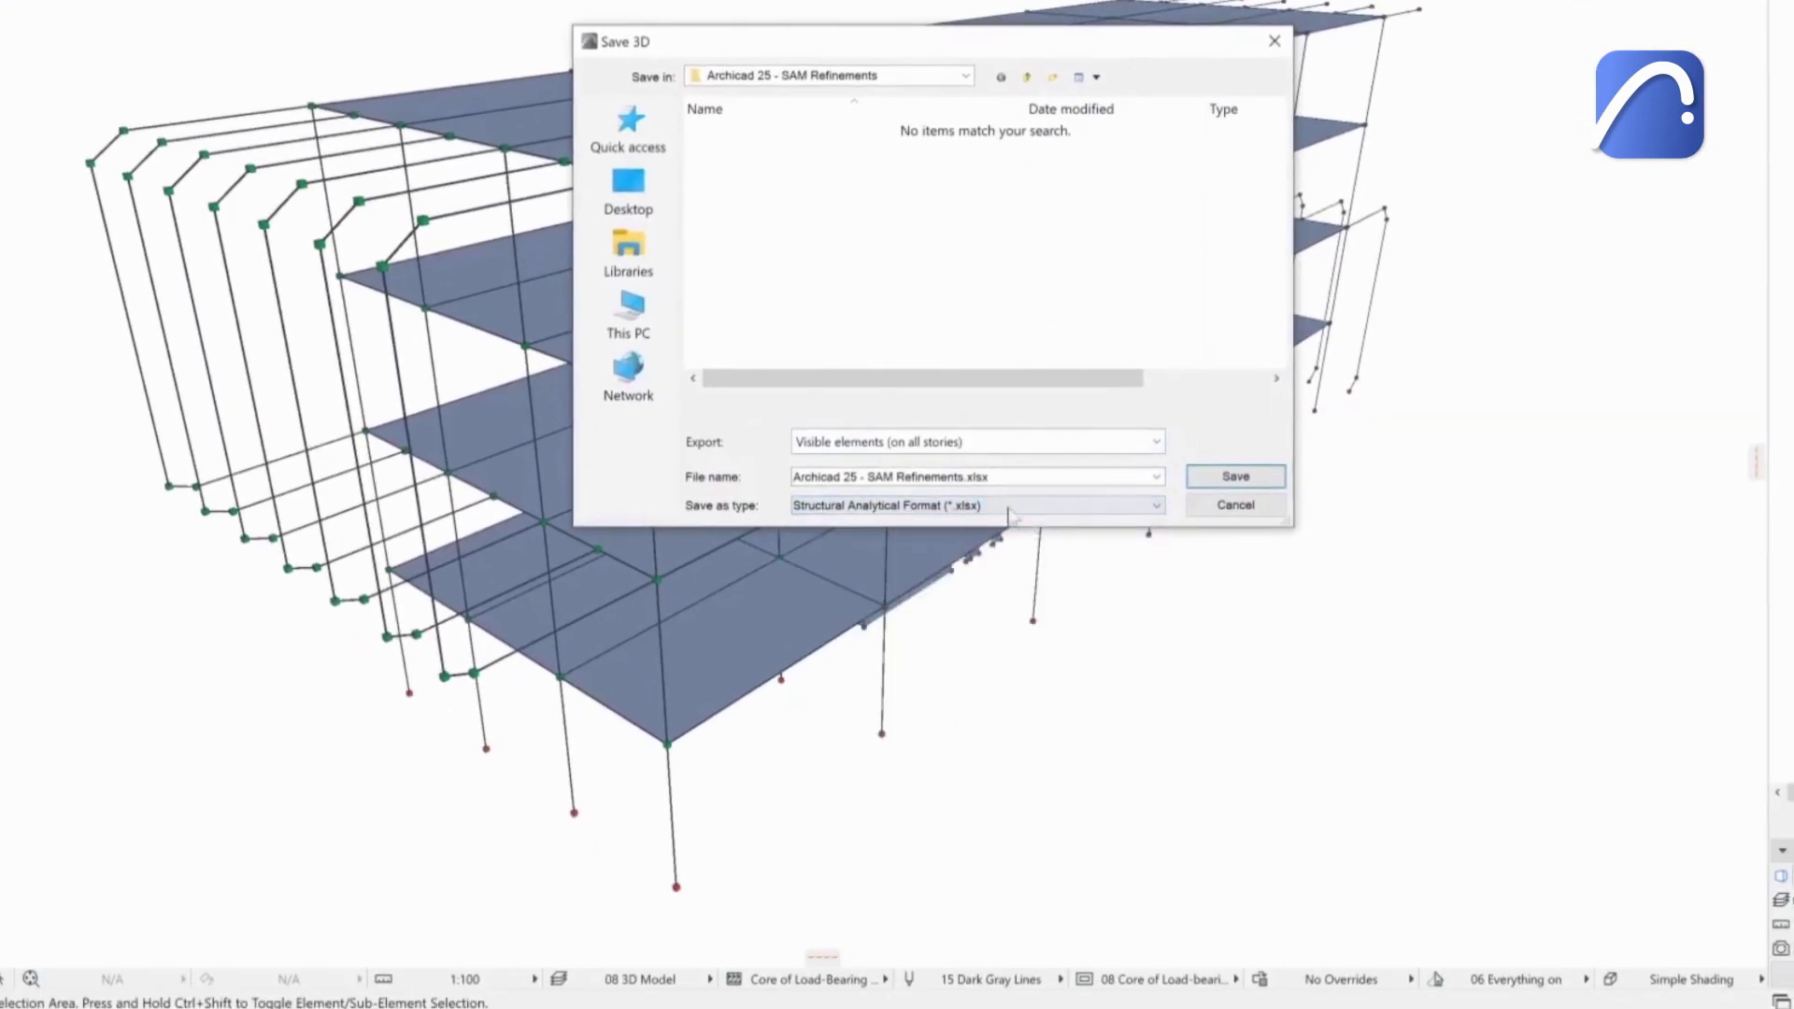
left_click(1234, 477)
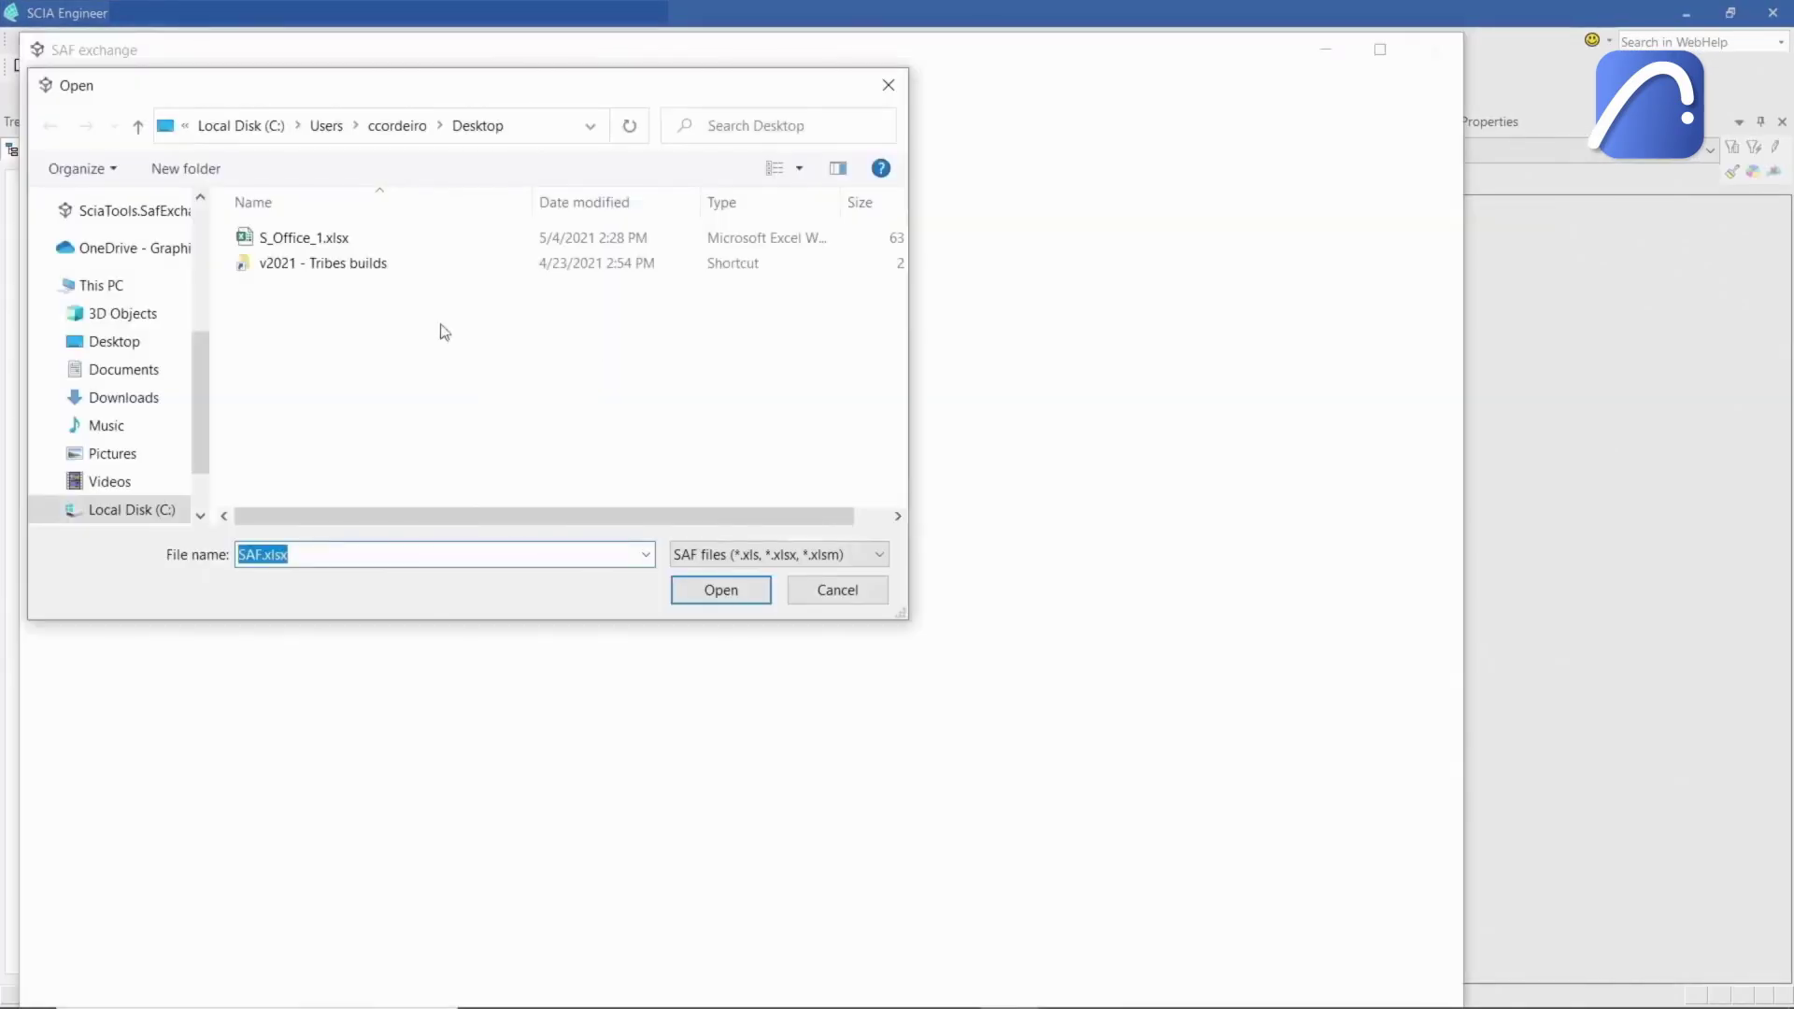
Step: Import S_Office_1.xlsx, apply a -2.50 surface load to a slab, and export as S-Office_2
left_click(304, 240)
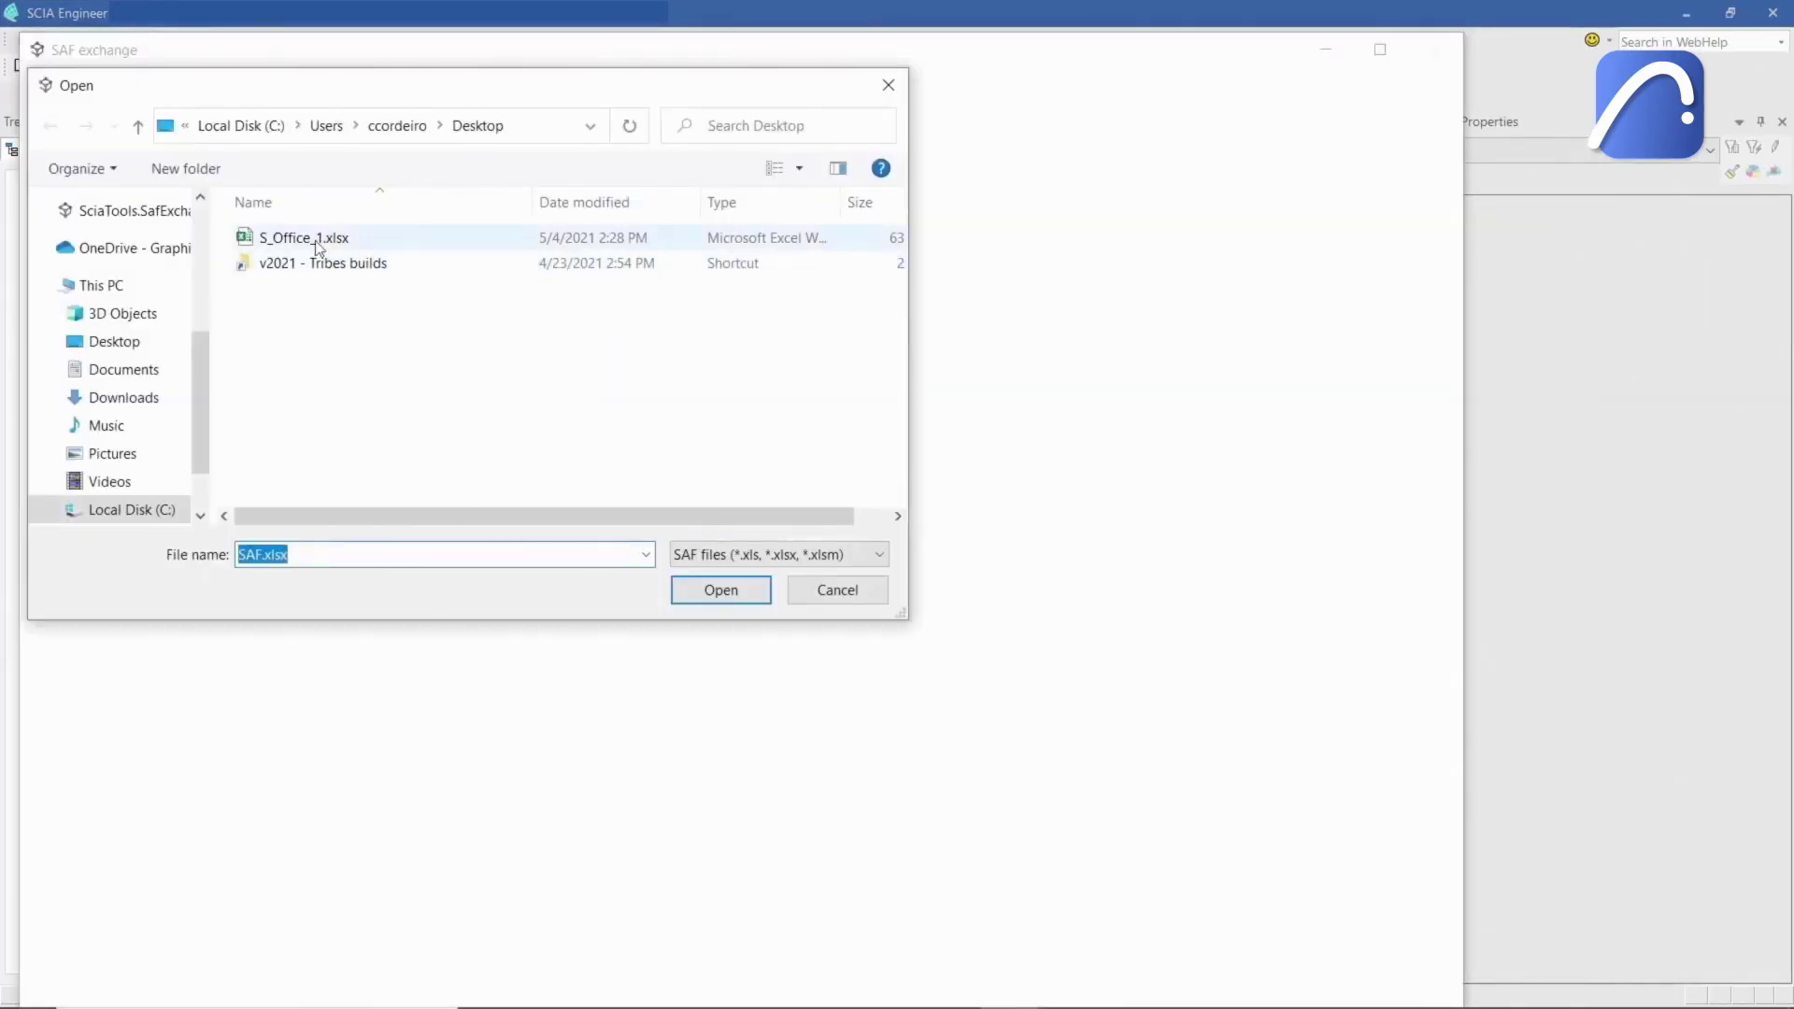
left_click(718, 591)
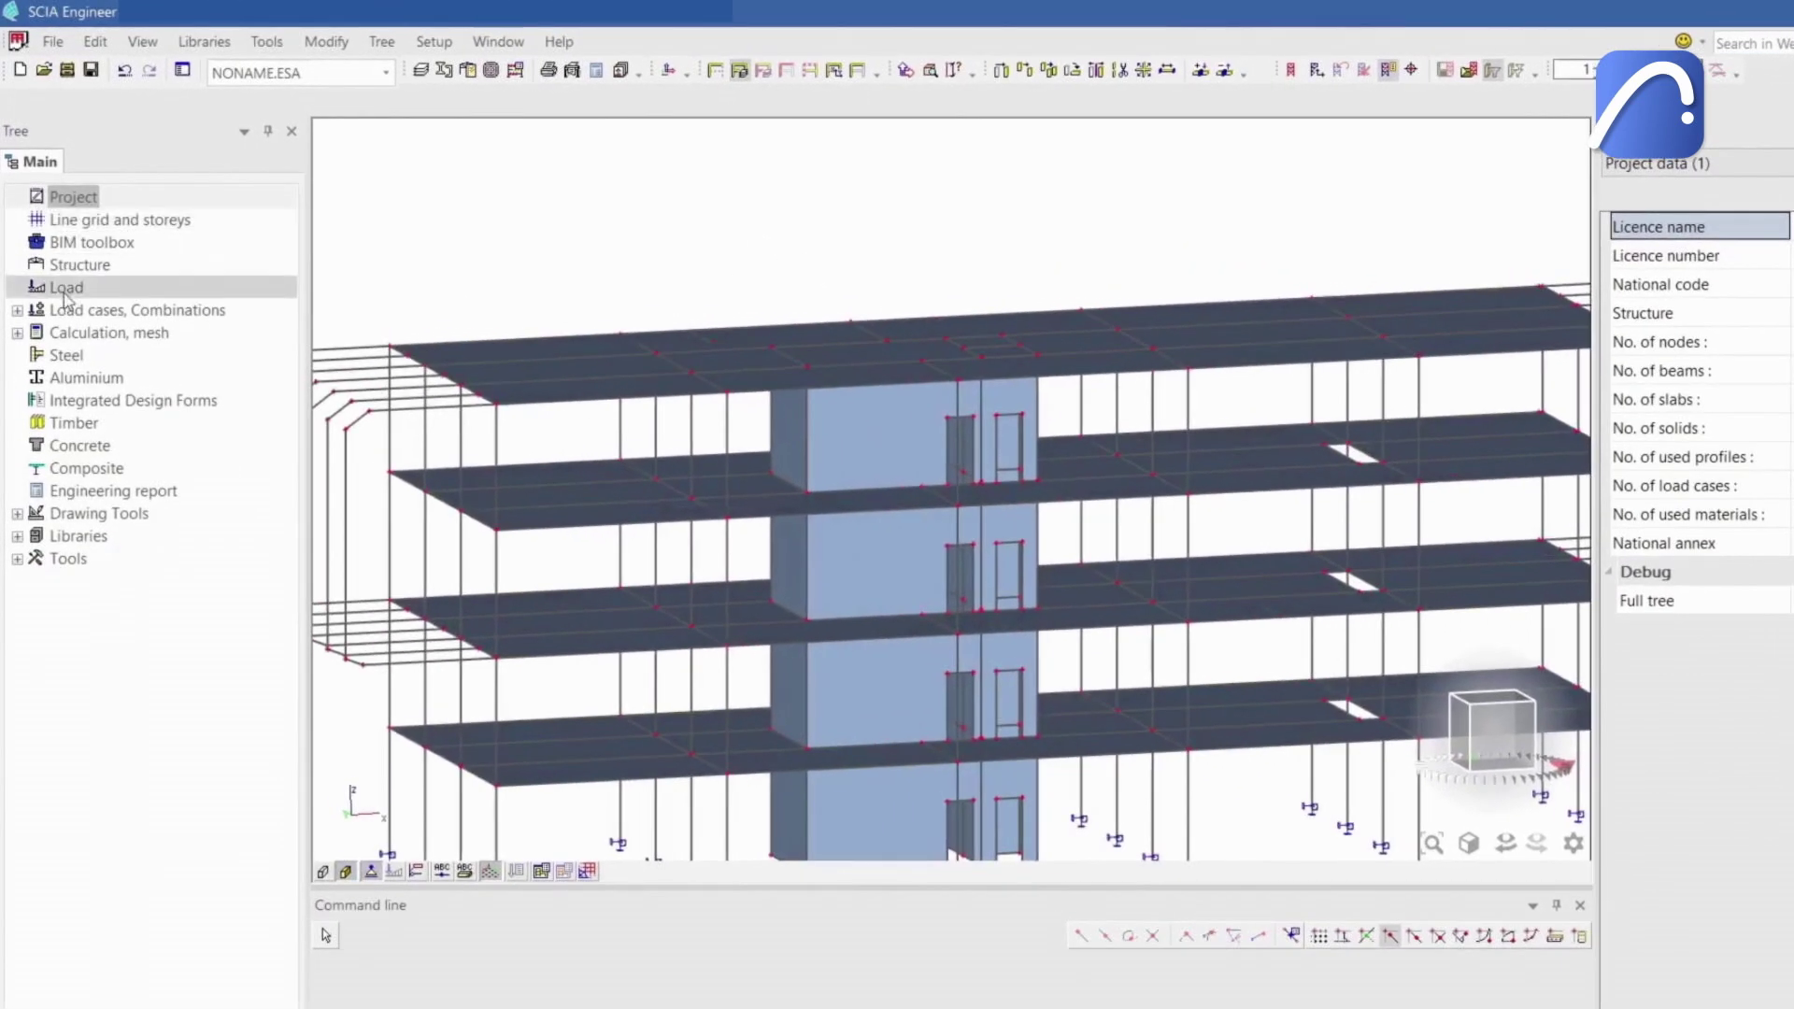
left_click(66, 287)
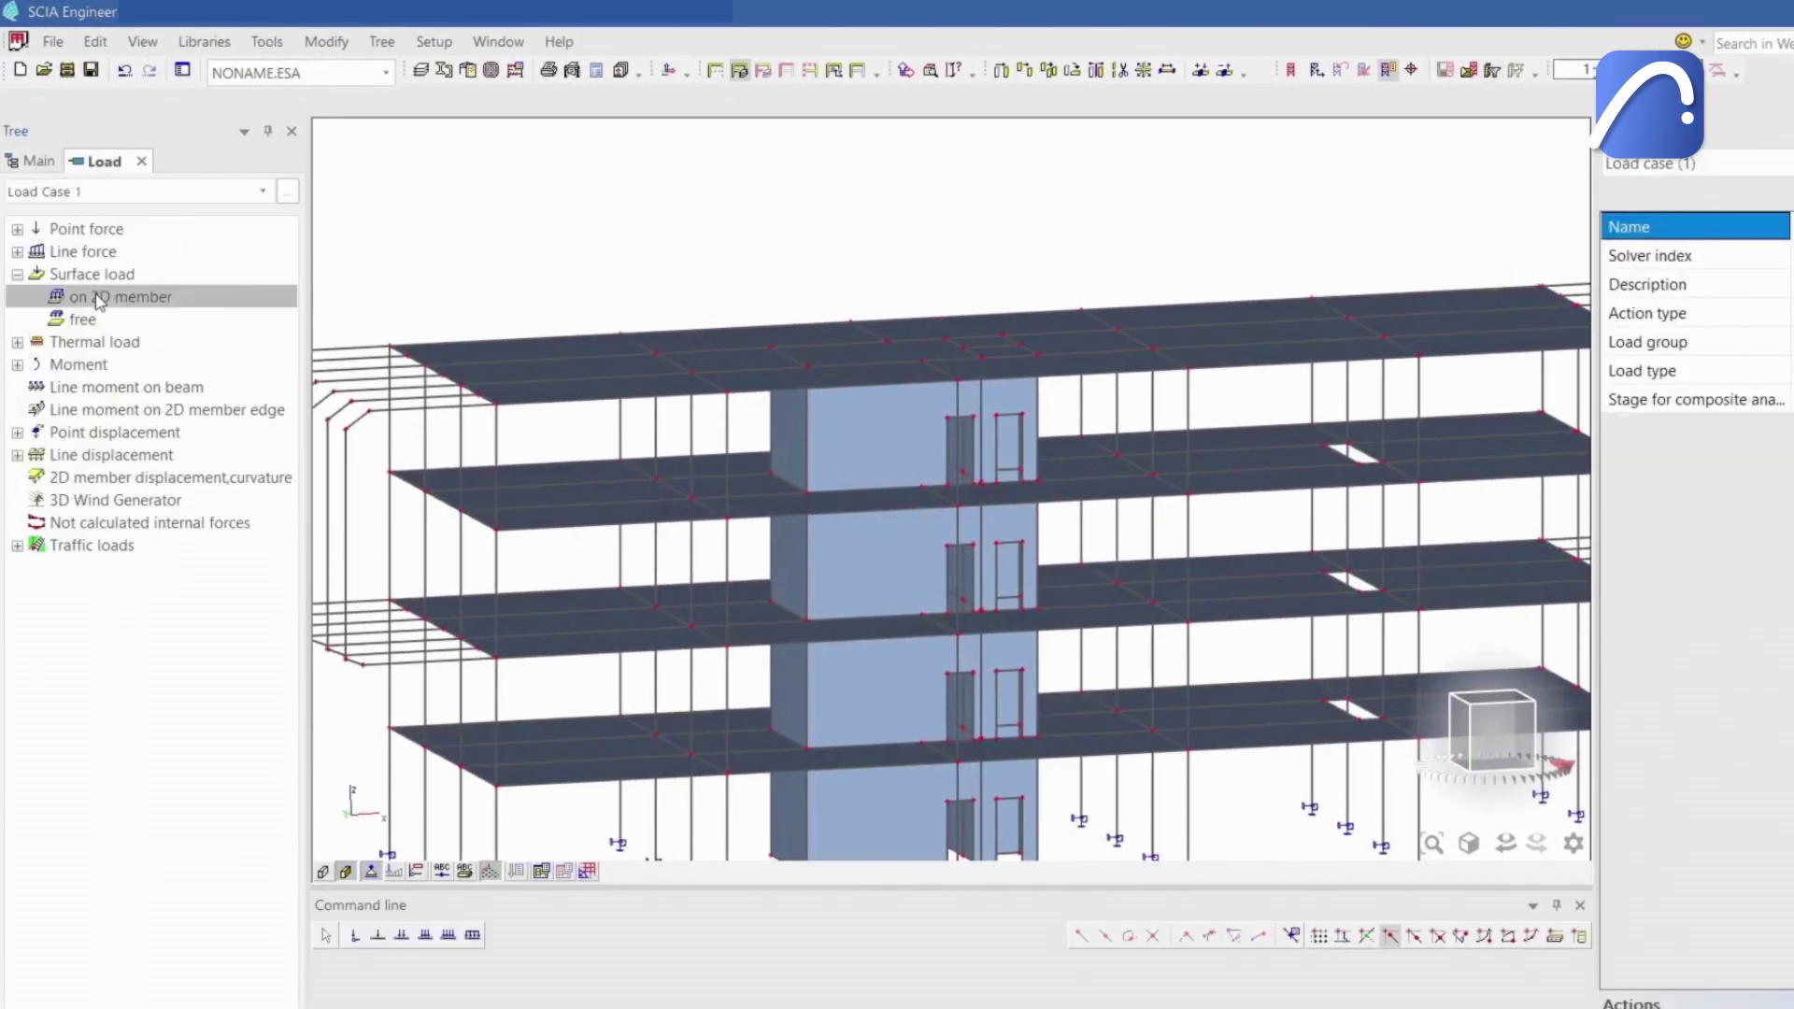
double_click(101, 297)
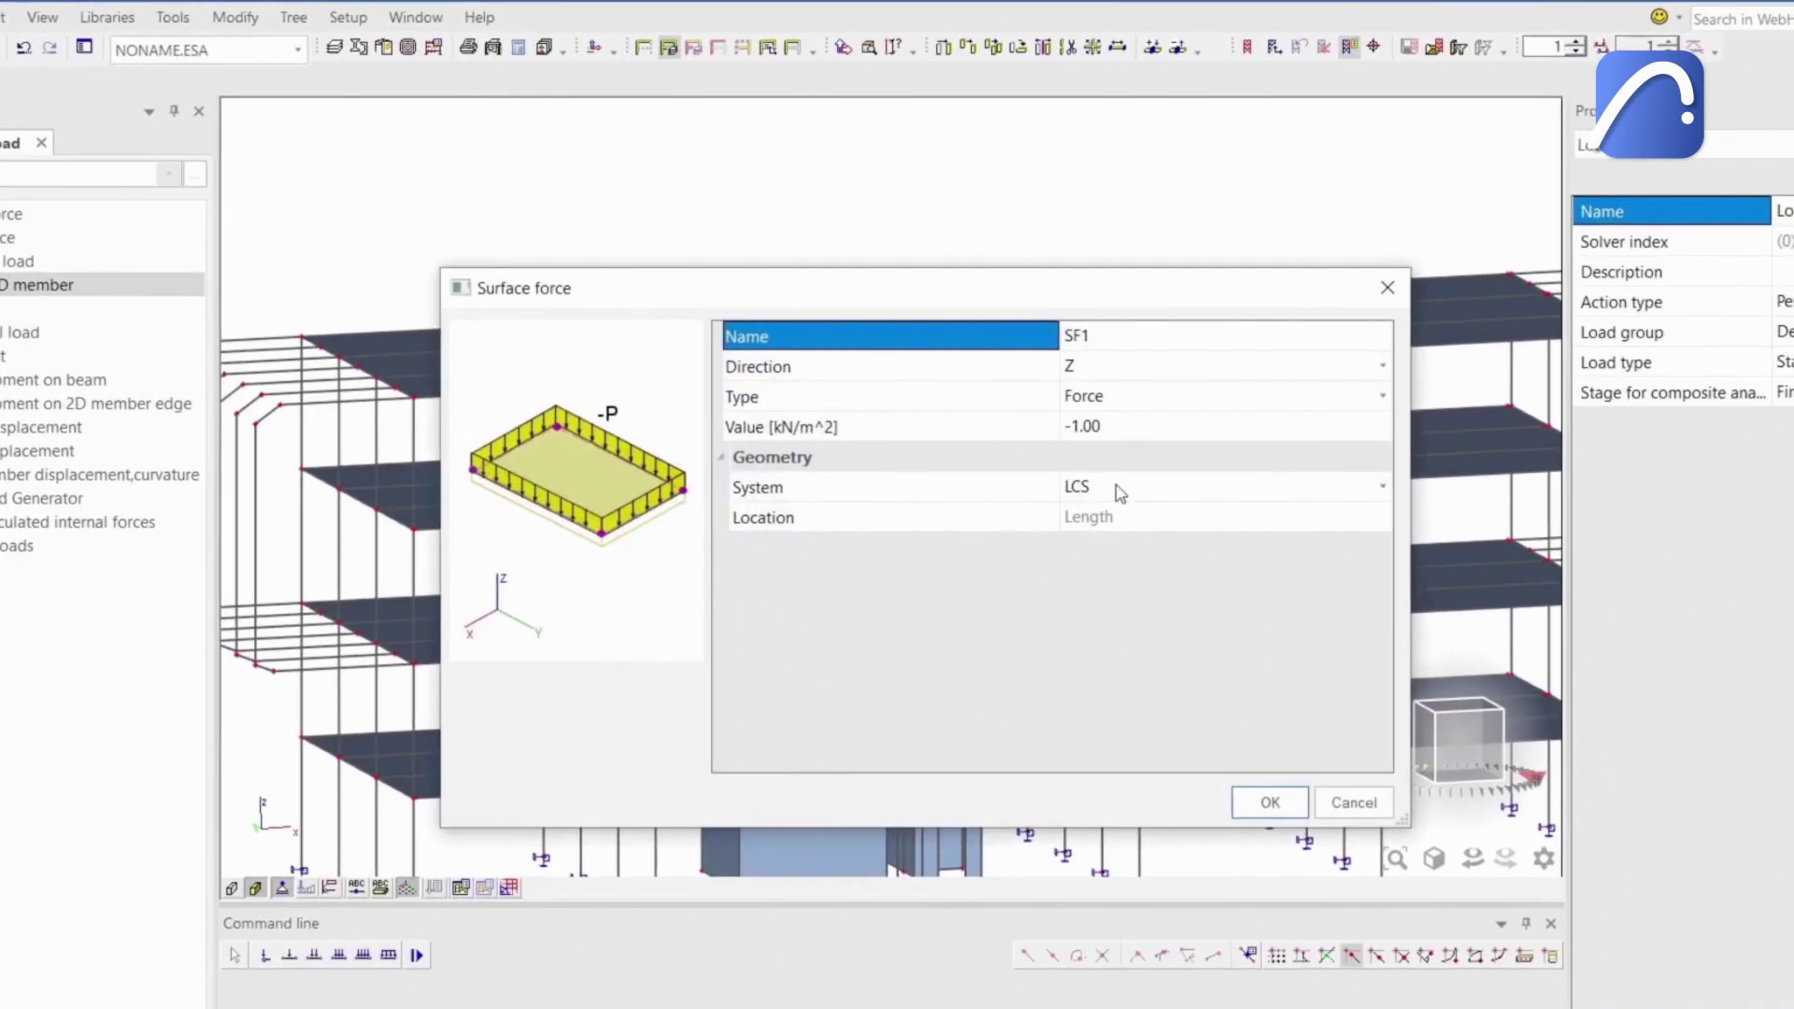
left_click(1050, 422)
type("-2.50")
left_click(1243, 808)
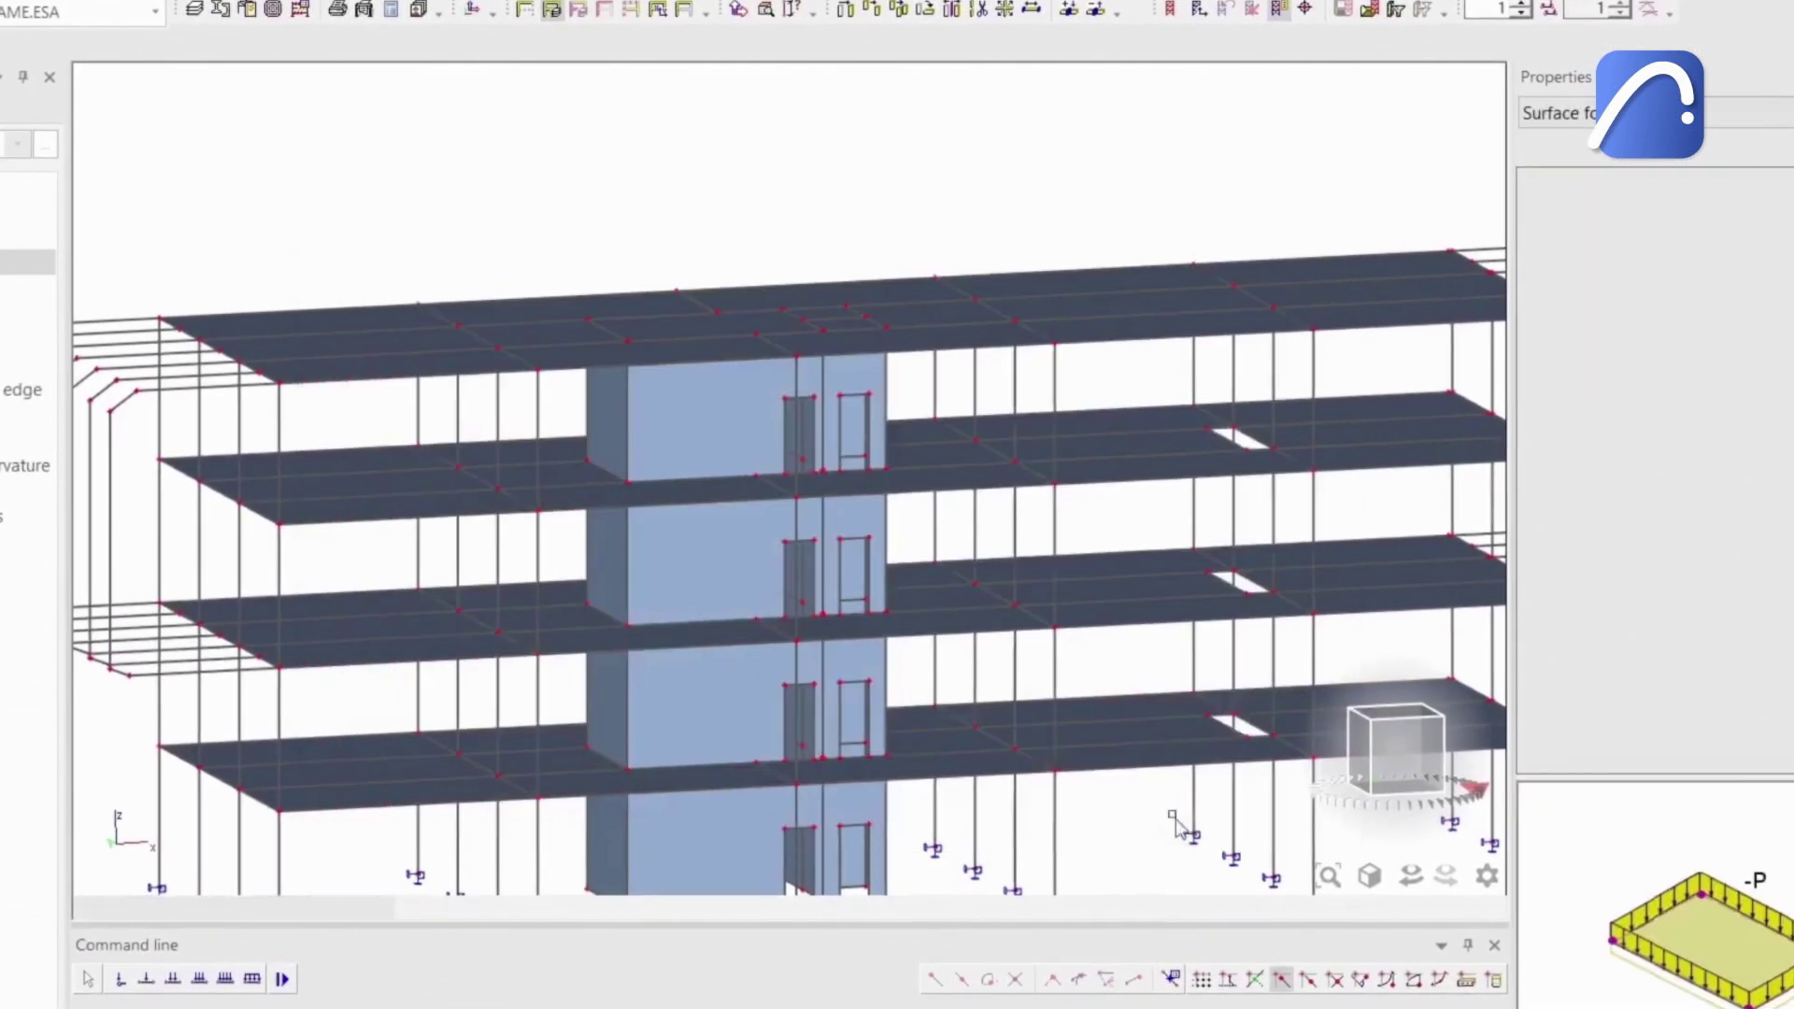
left_click(1133, 788)
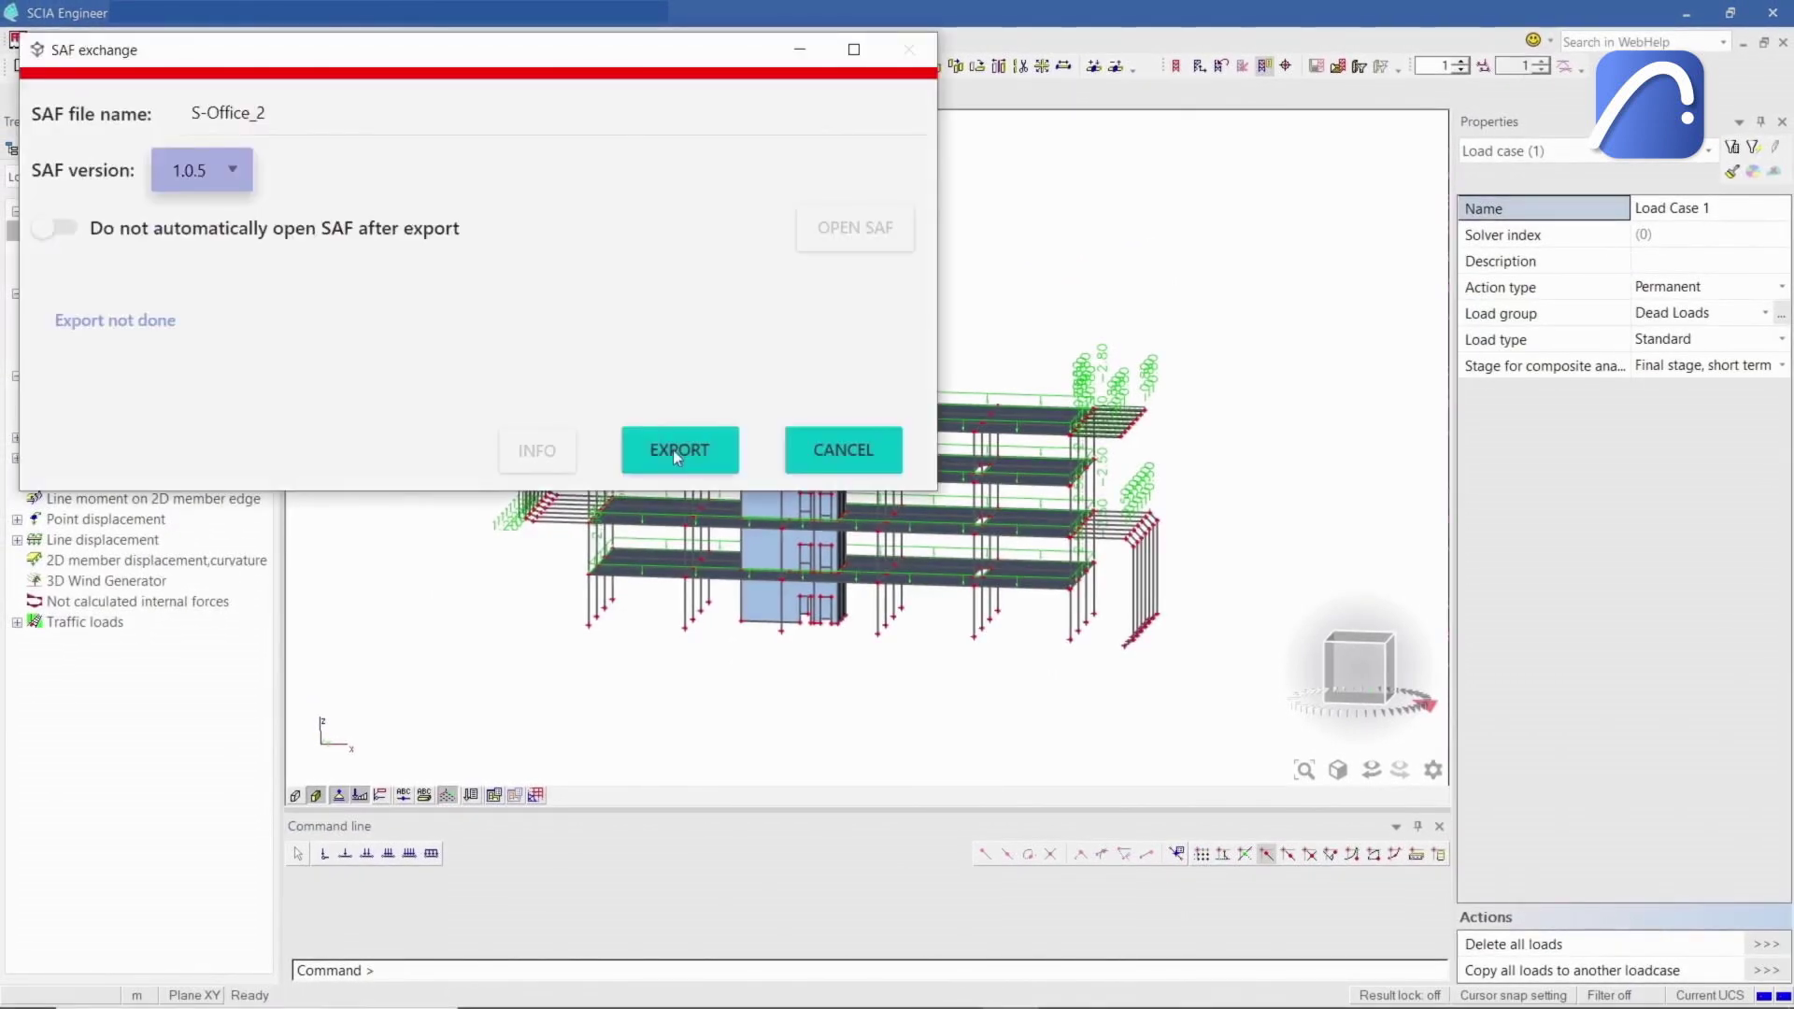
left_click(674, 449)
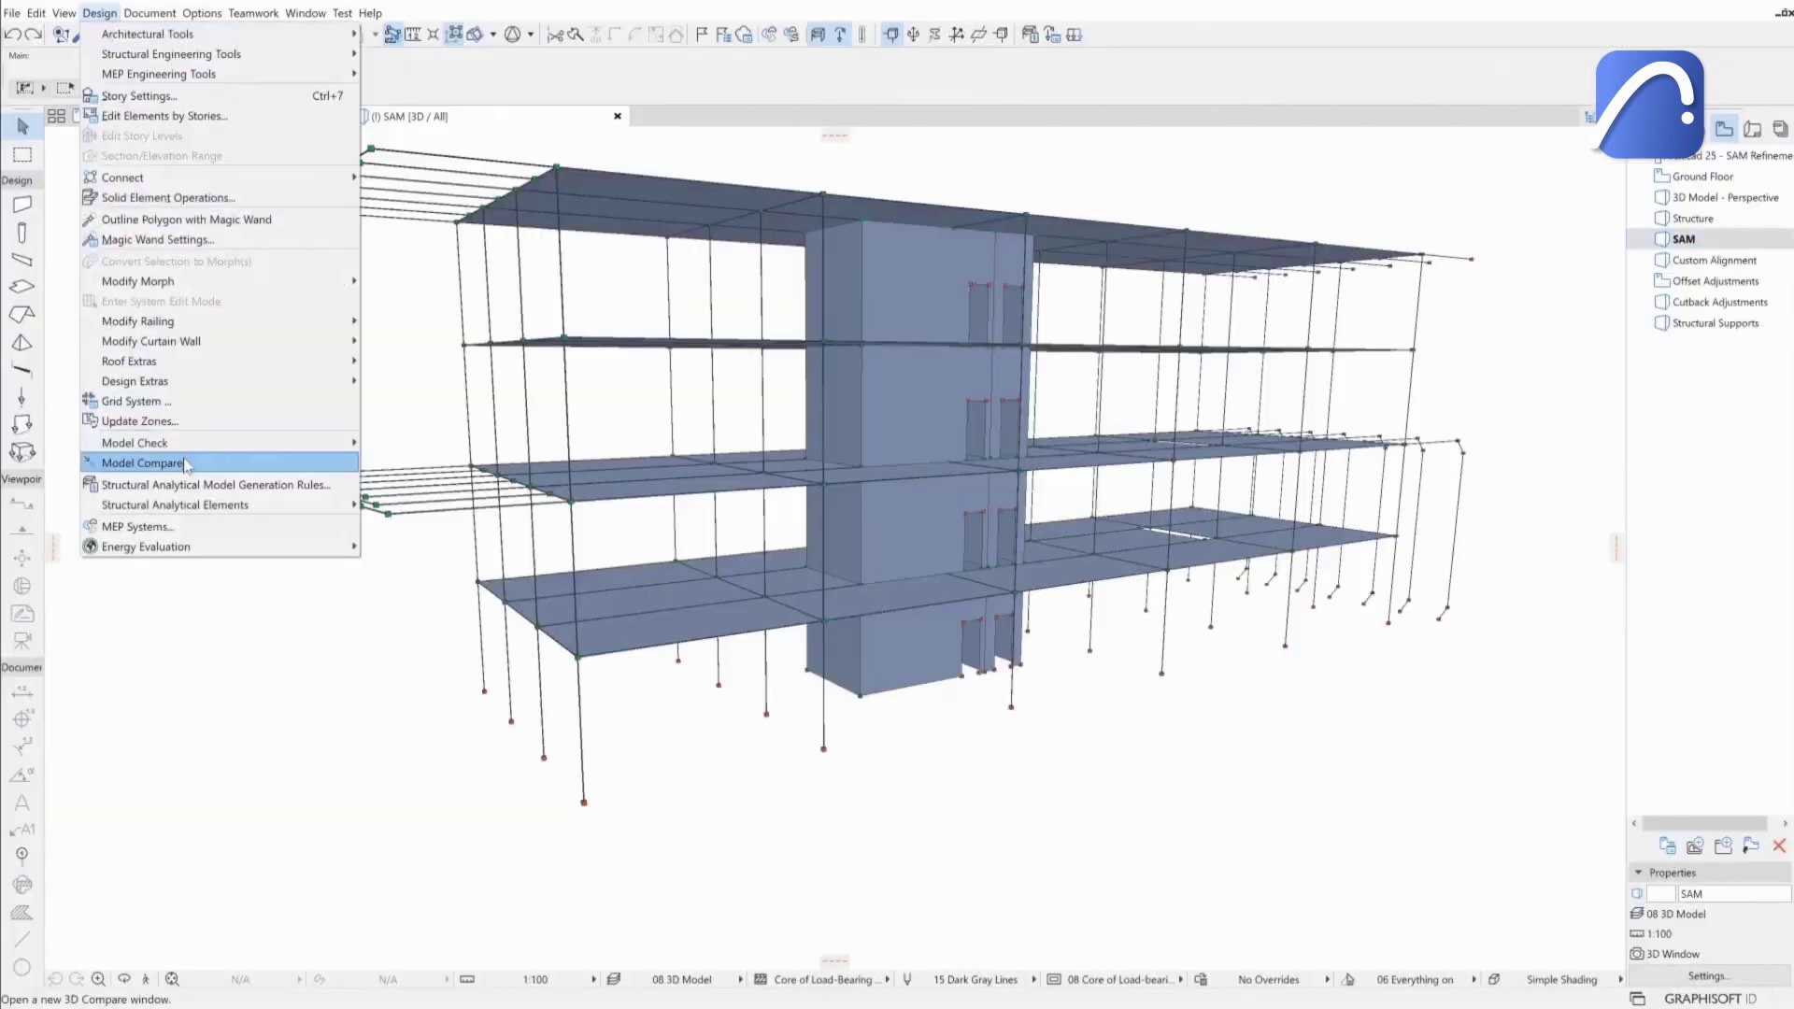
Step: In Model Compare, set the current model against the SAF file SAF 2.xlsx
left_click(185, 467)
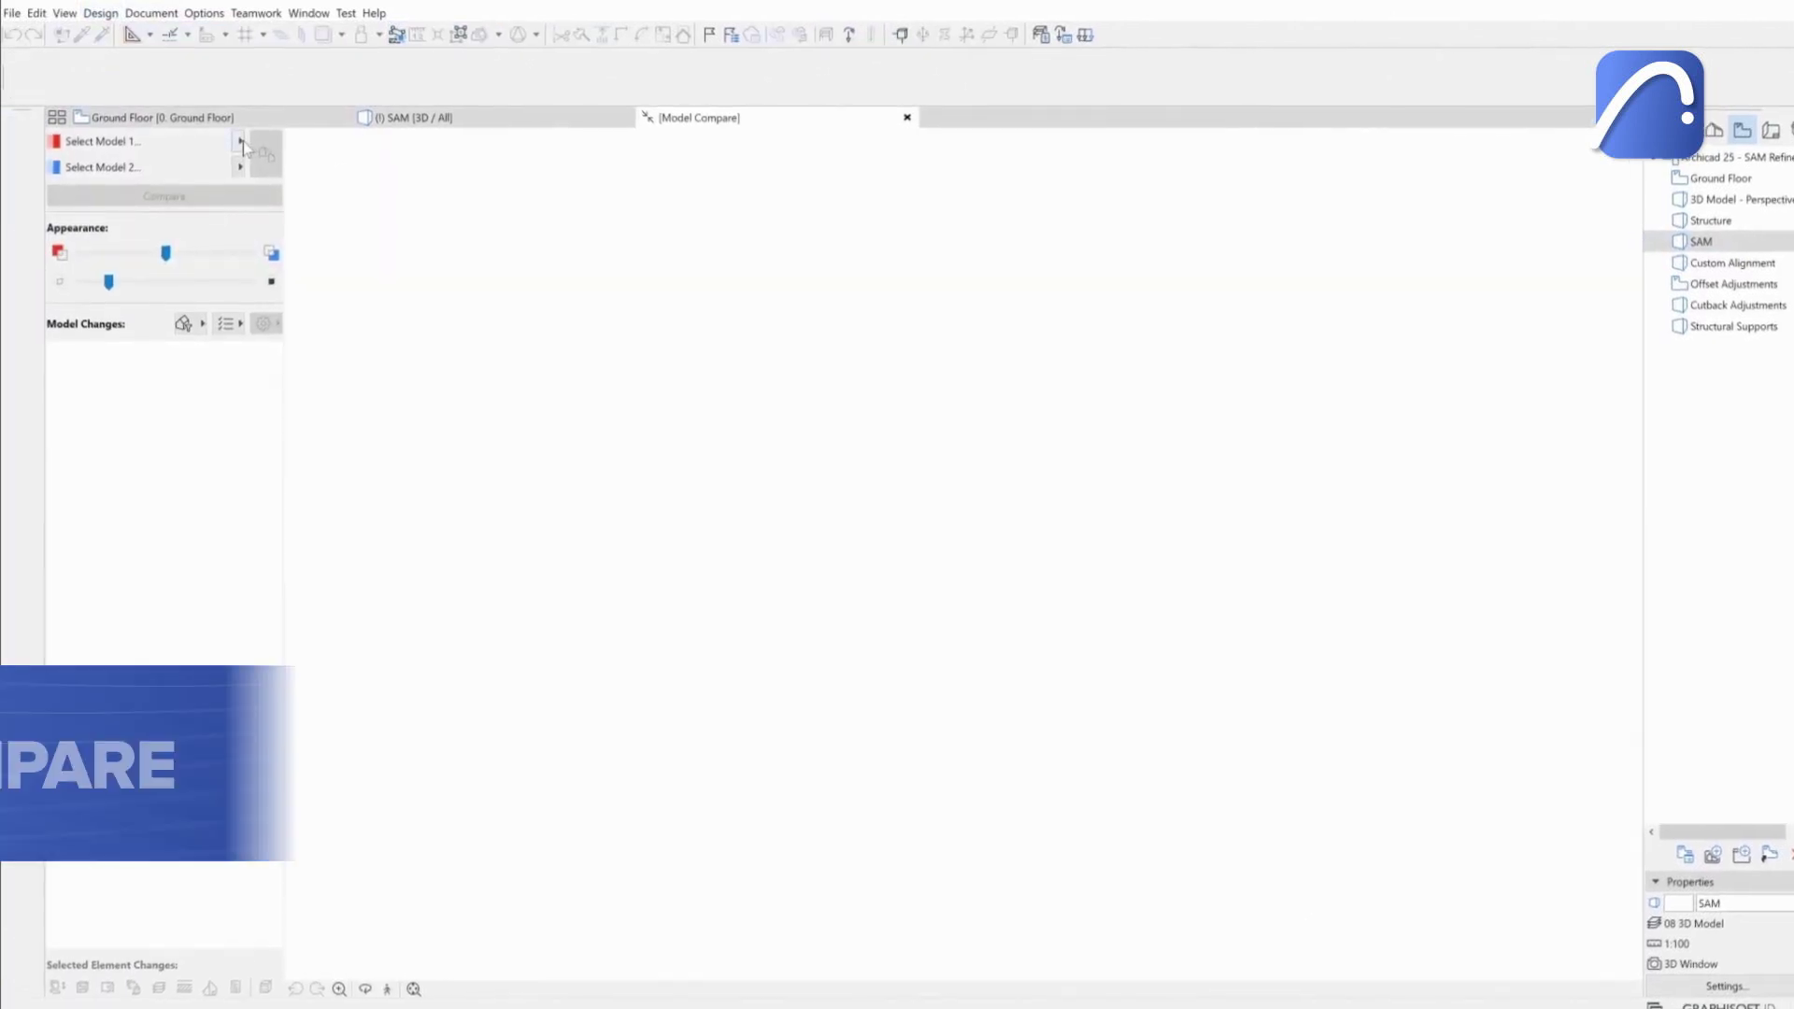
left_click(252, 147)
left_click(309, 150)
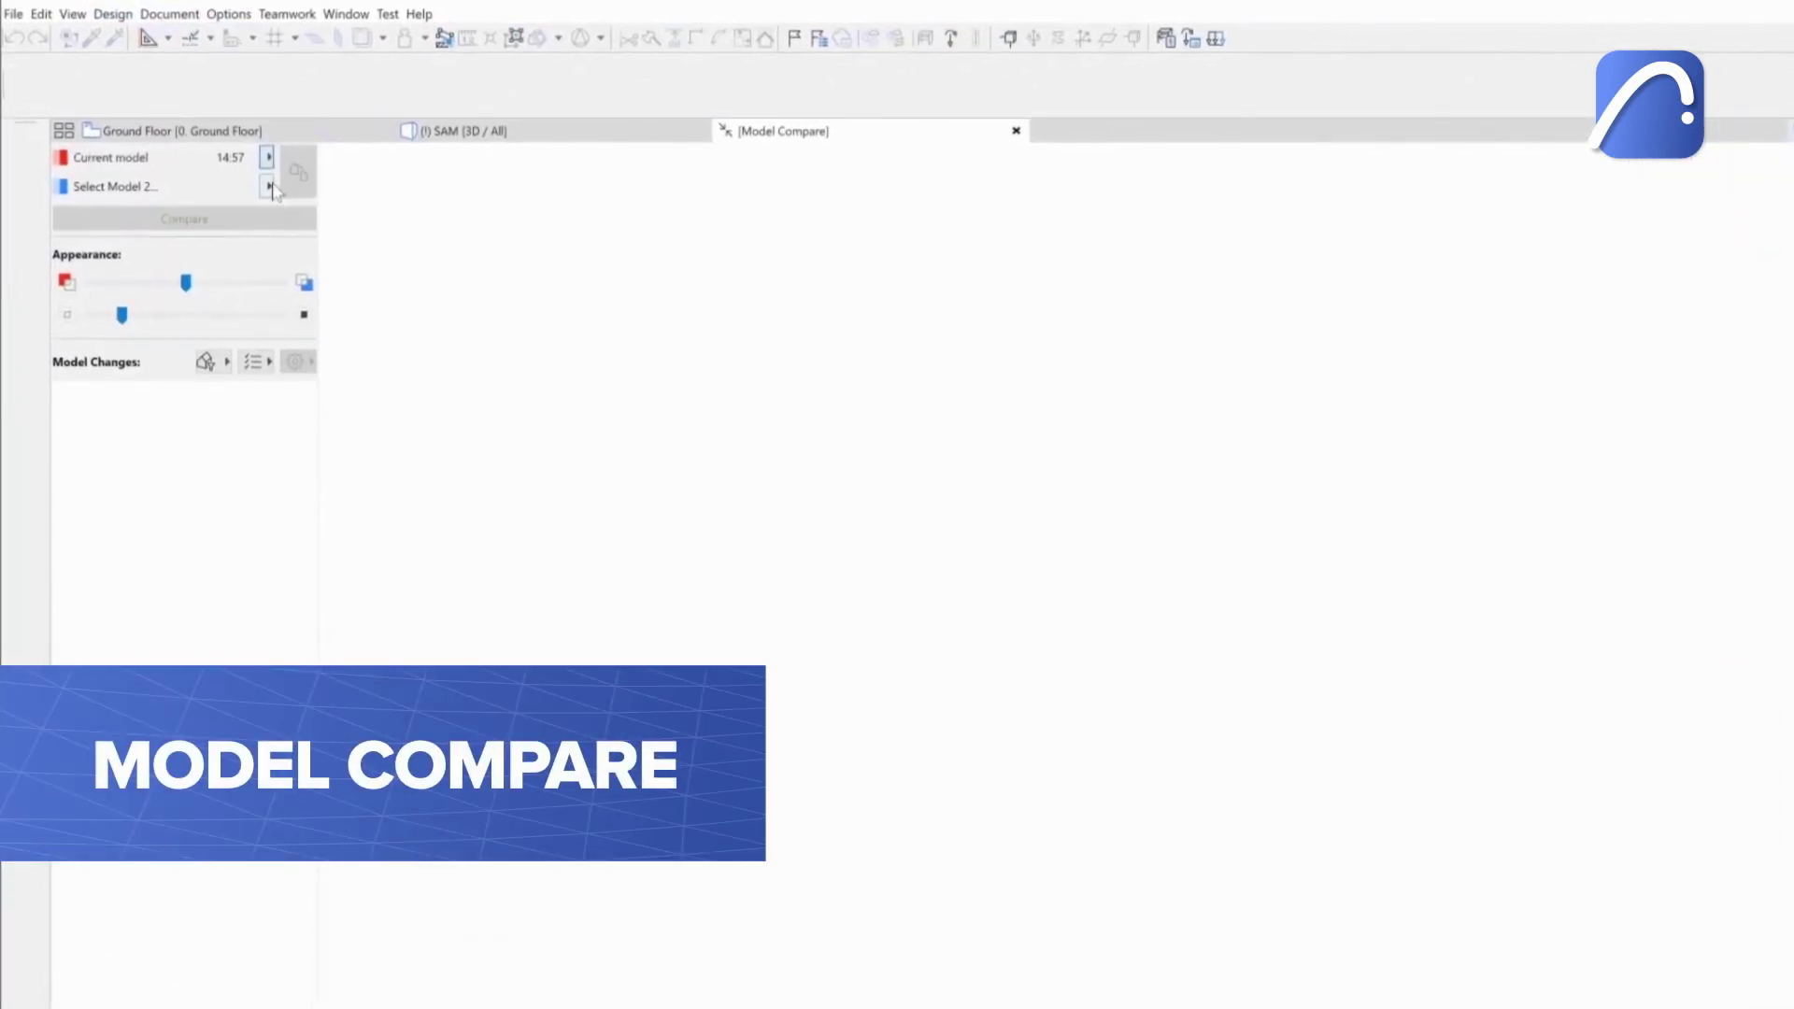
left_click(252, 174)
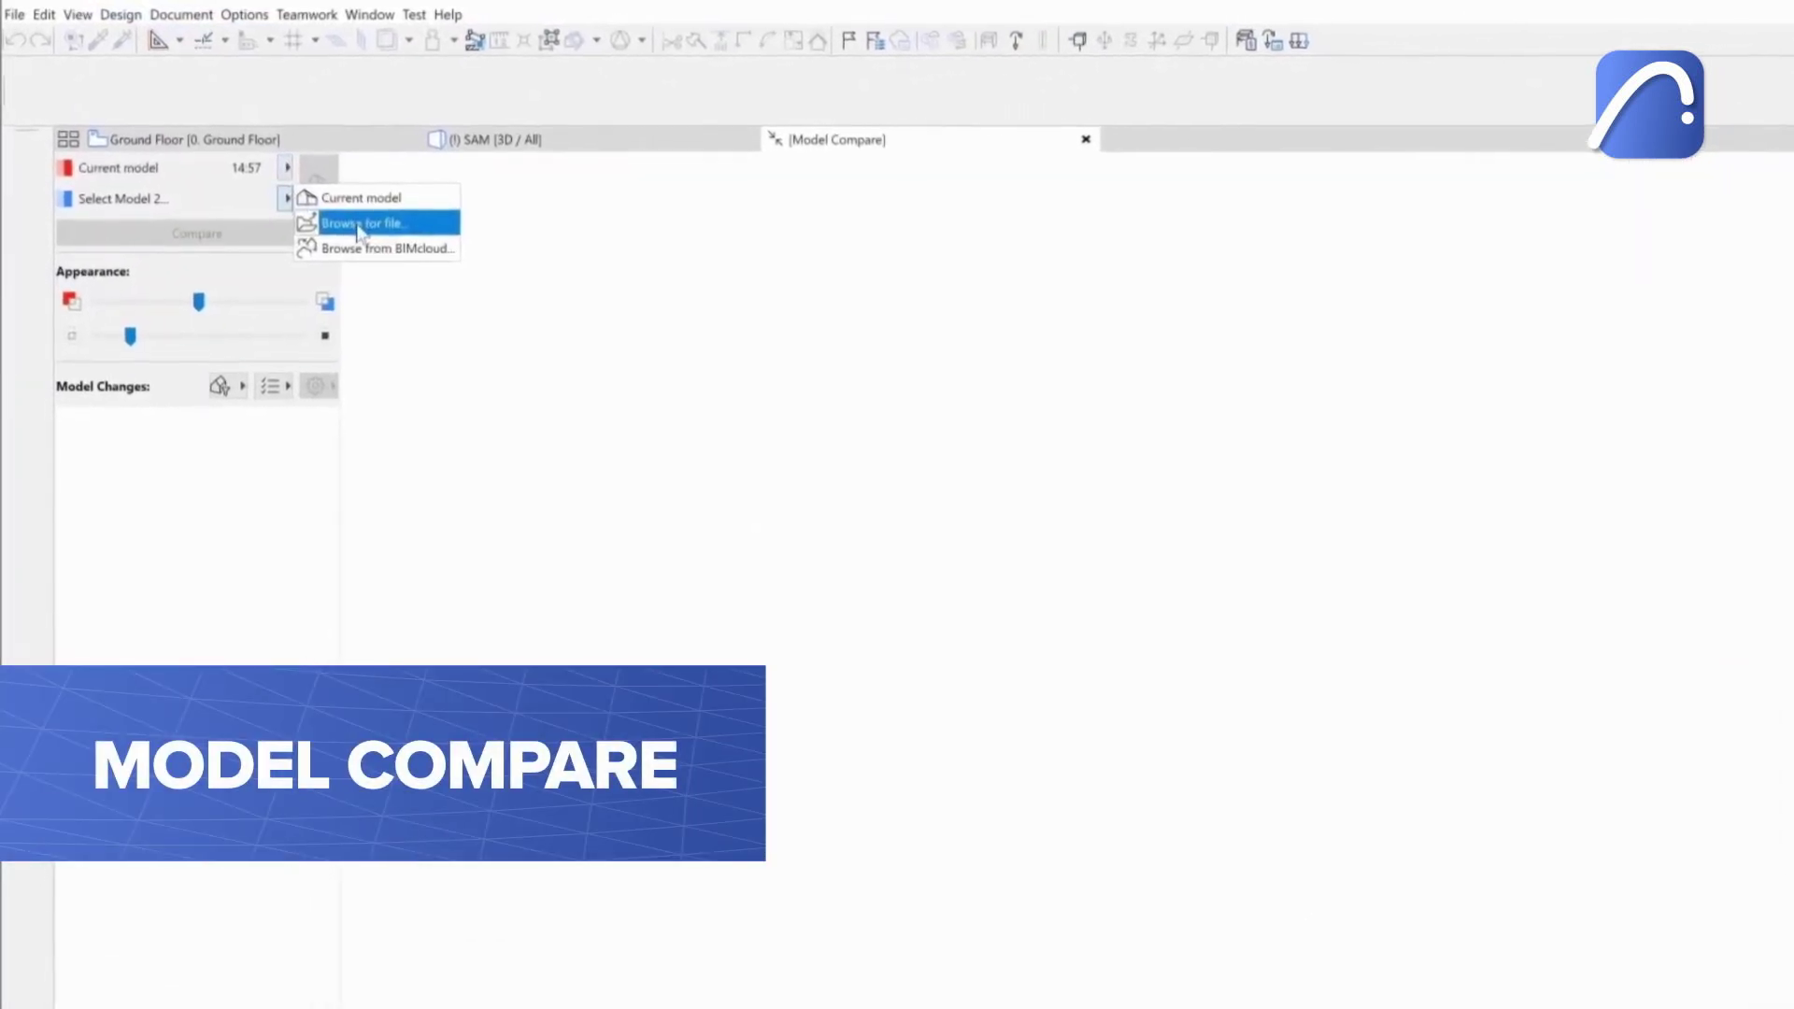
left_click(358, 224)
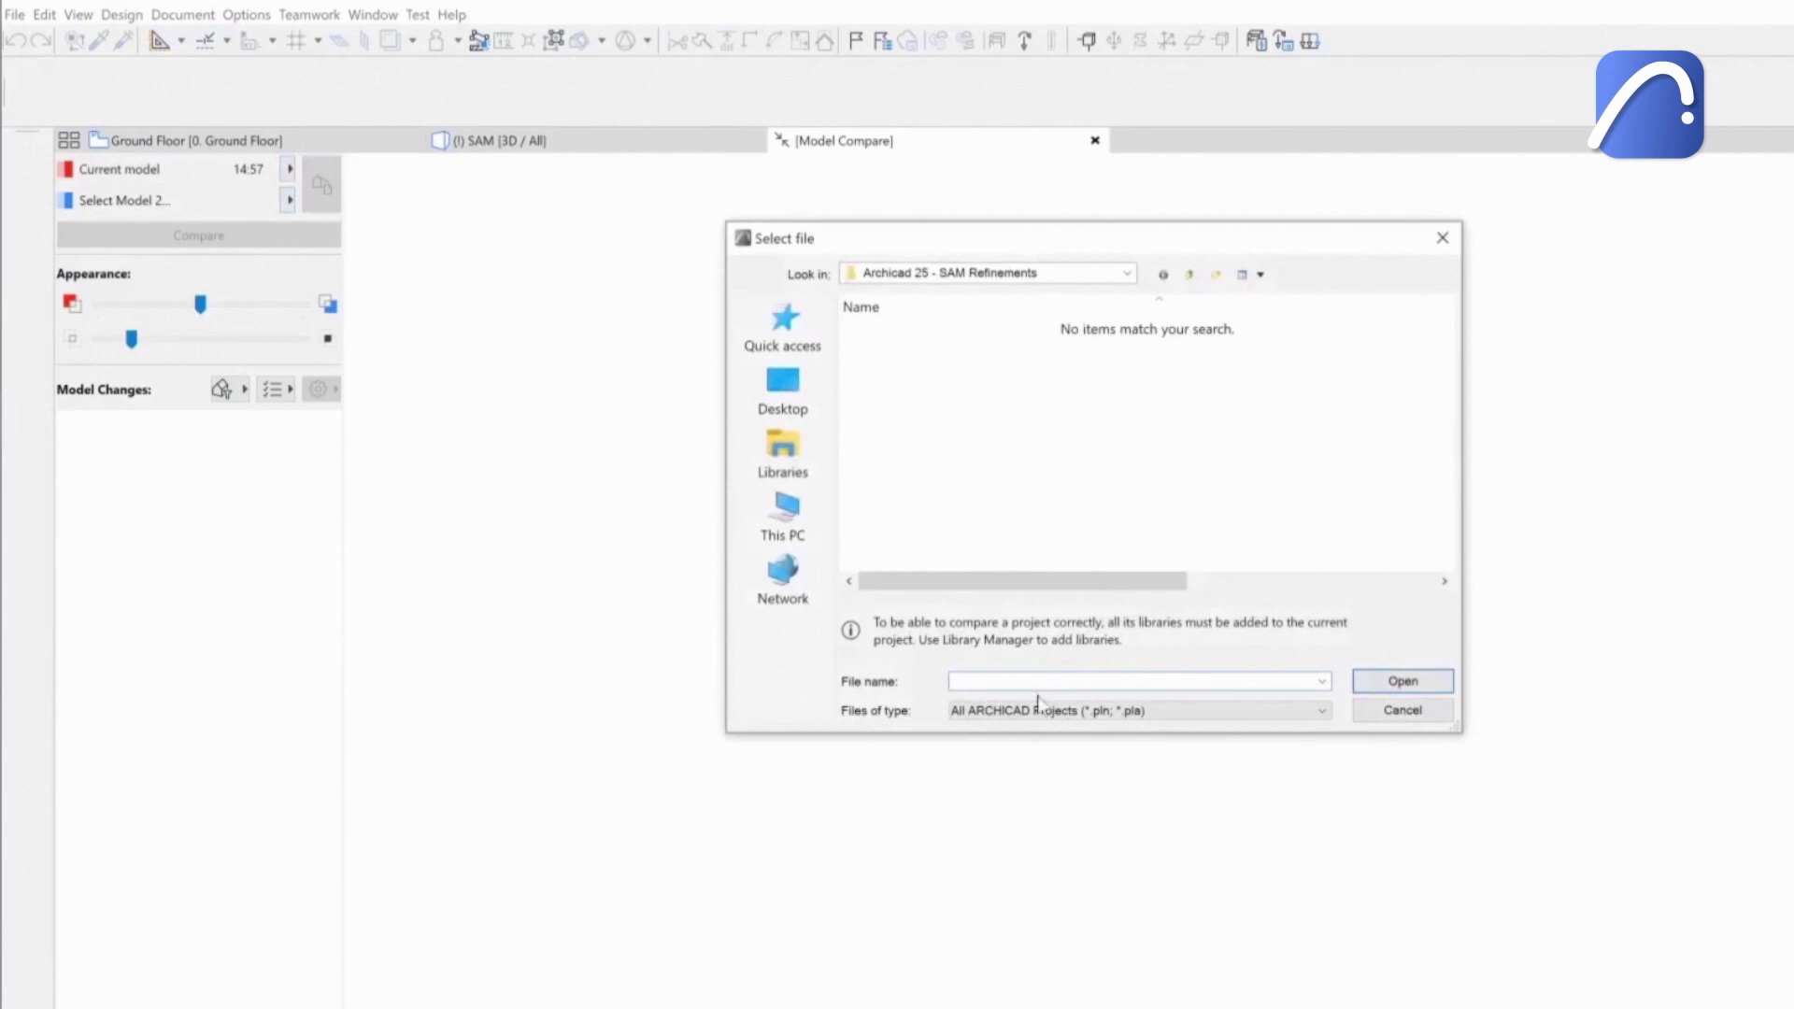
left_click(1136, 711)
left_click(1045, 744)
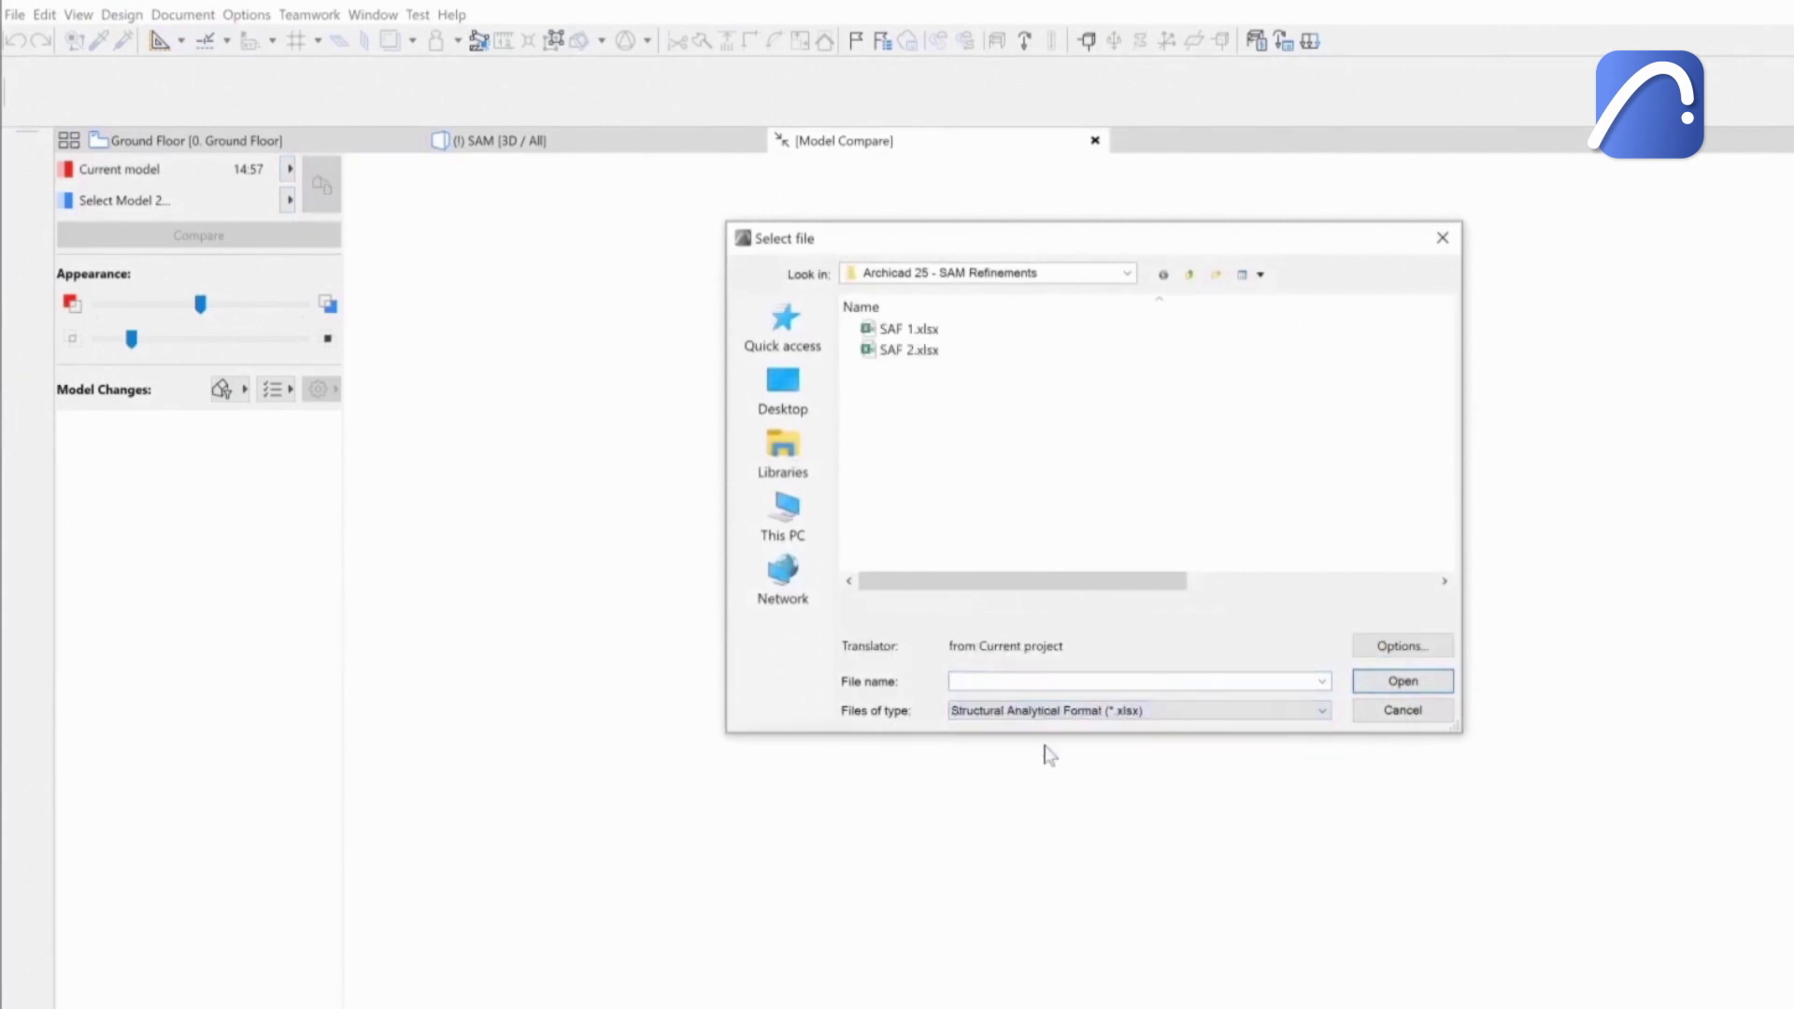
left_click(904, 350)
left_click(1402, 683)
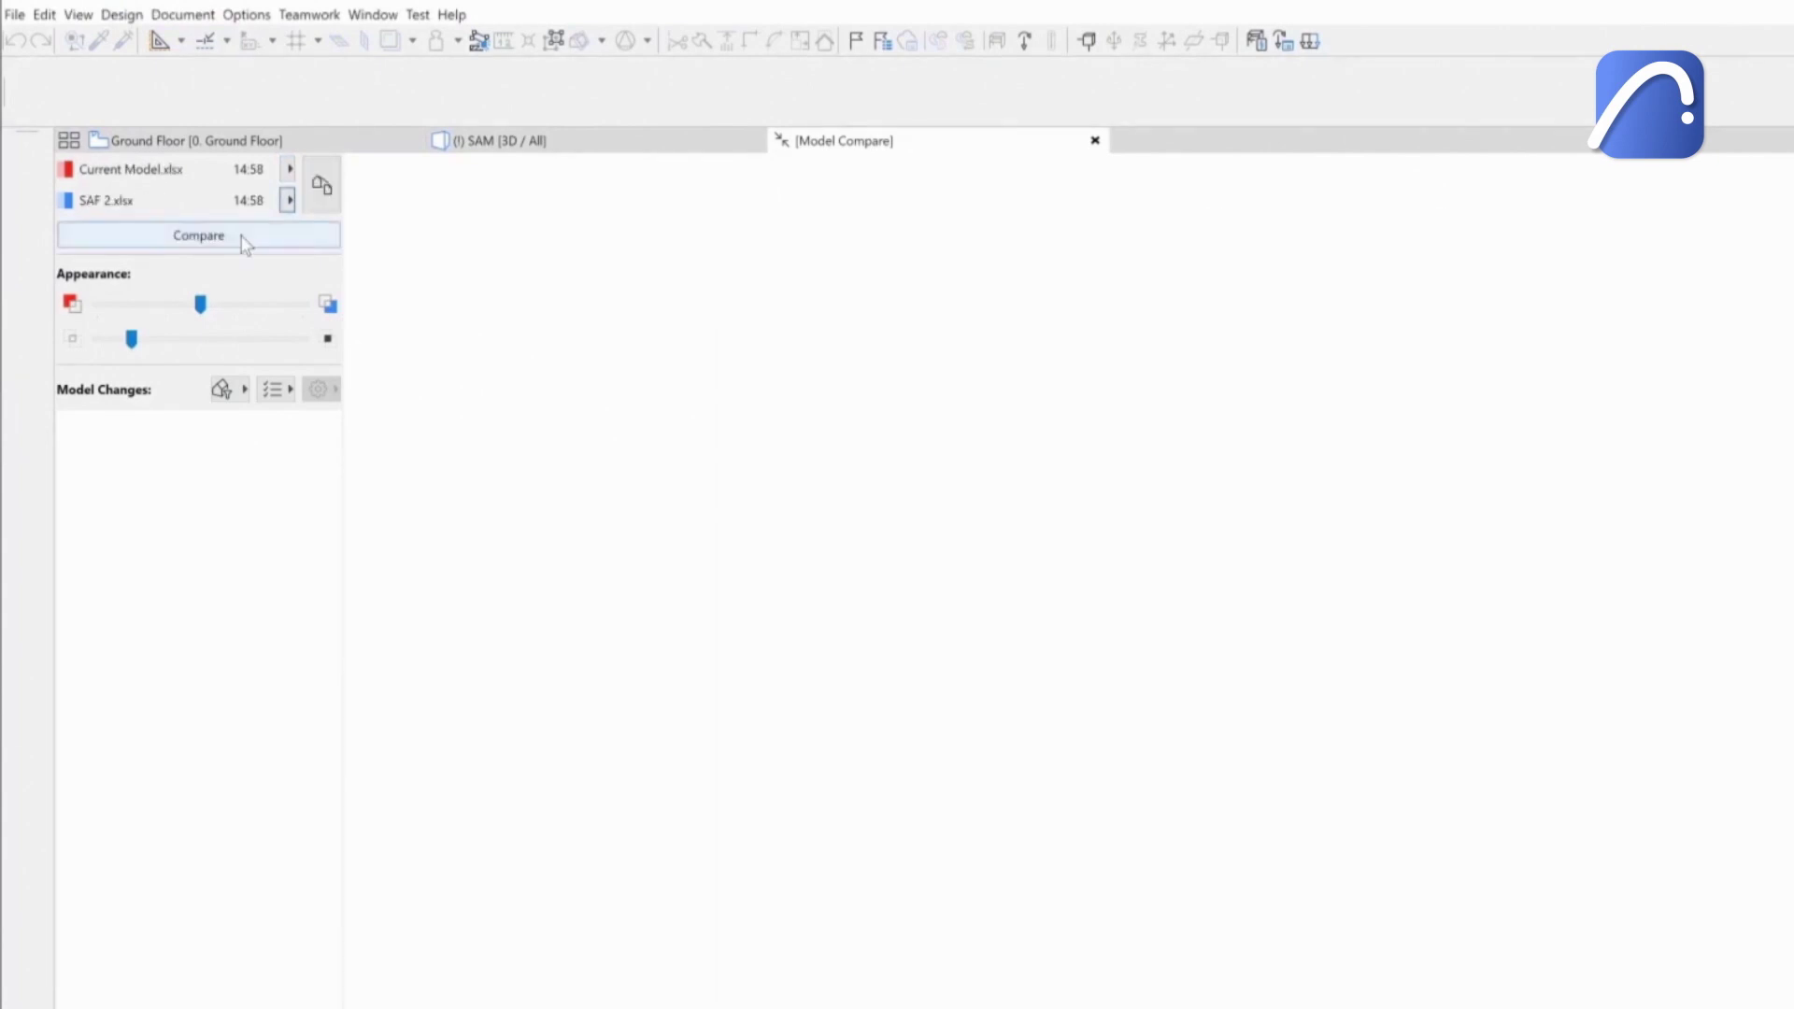
Step: Run the comparison and add all four Model 2 Only change groups to a new issue
left_click(198, 236)
left_click(73, 422)
left_click(162, 446)
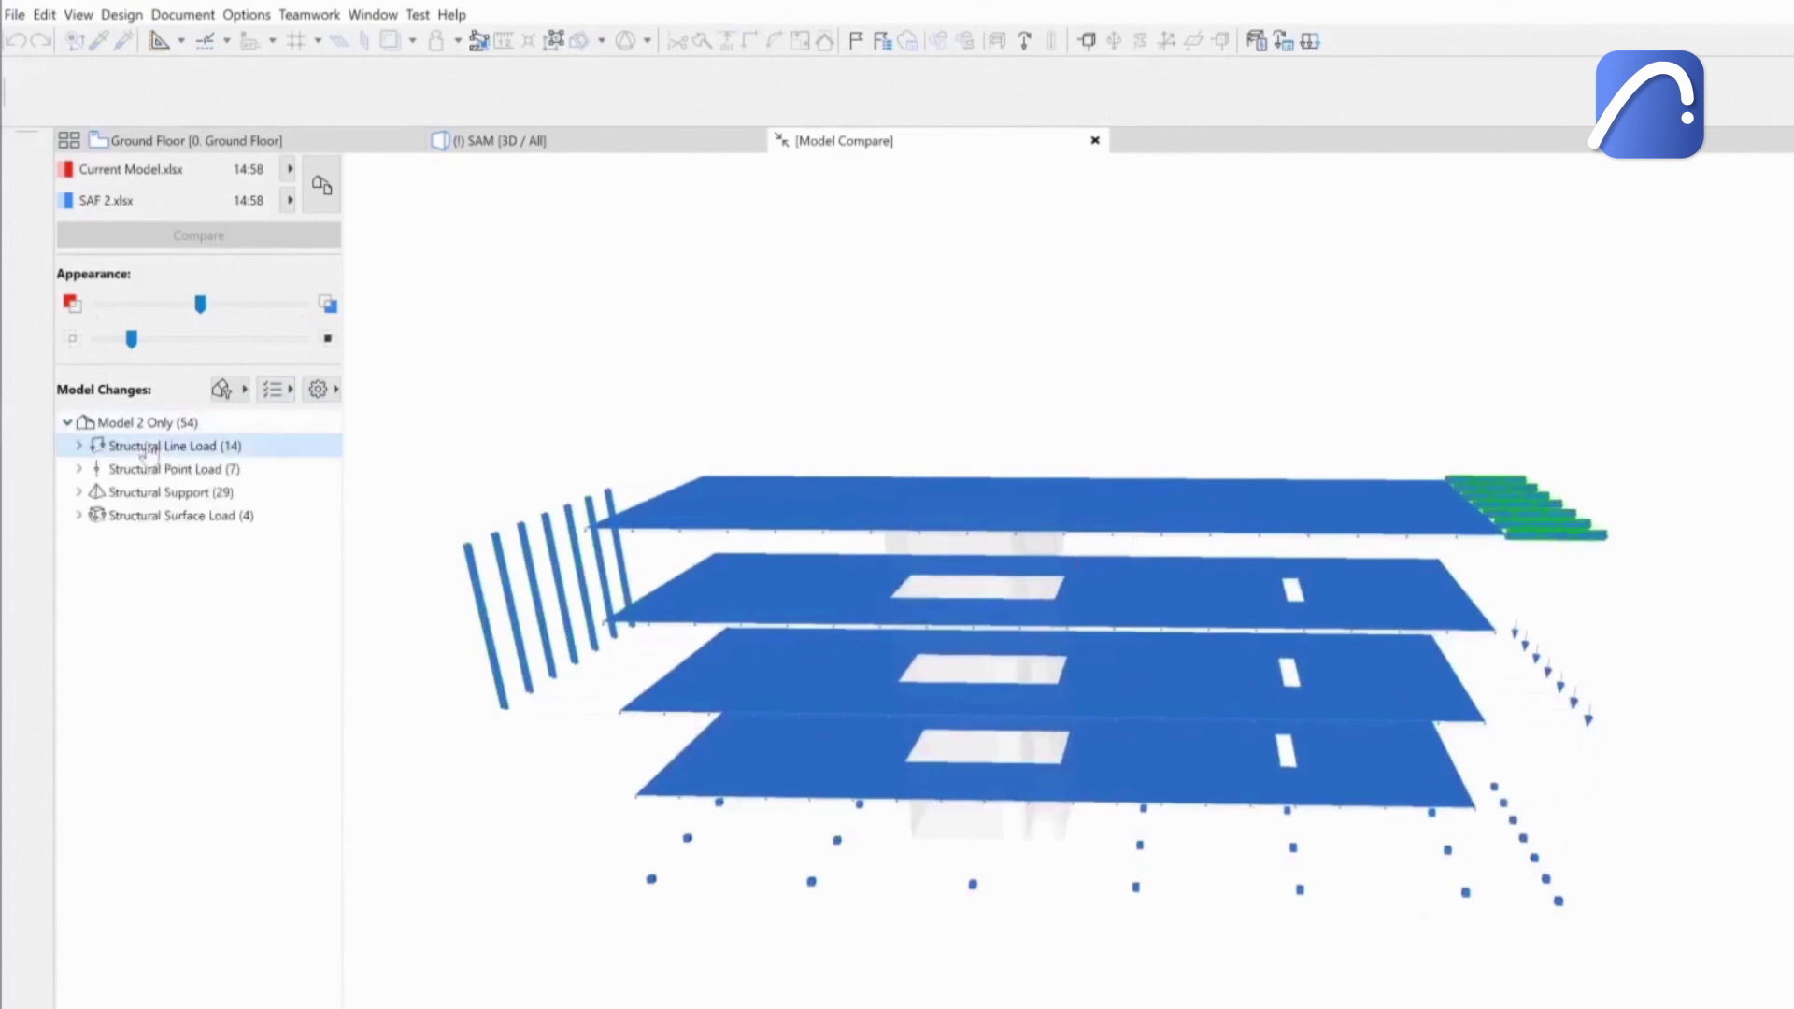
left_click(154, 516, "shift")
right_click(193, 519)
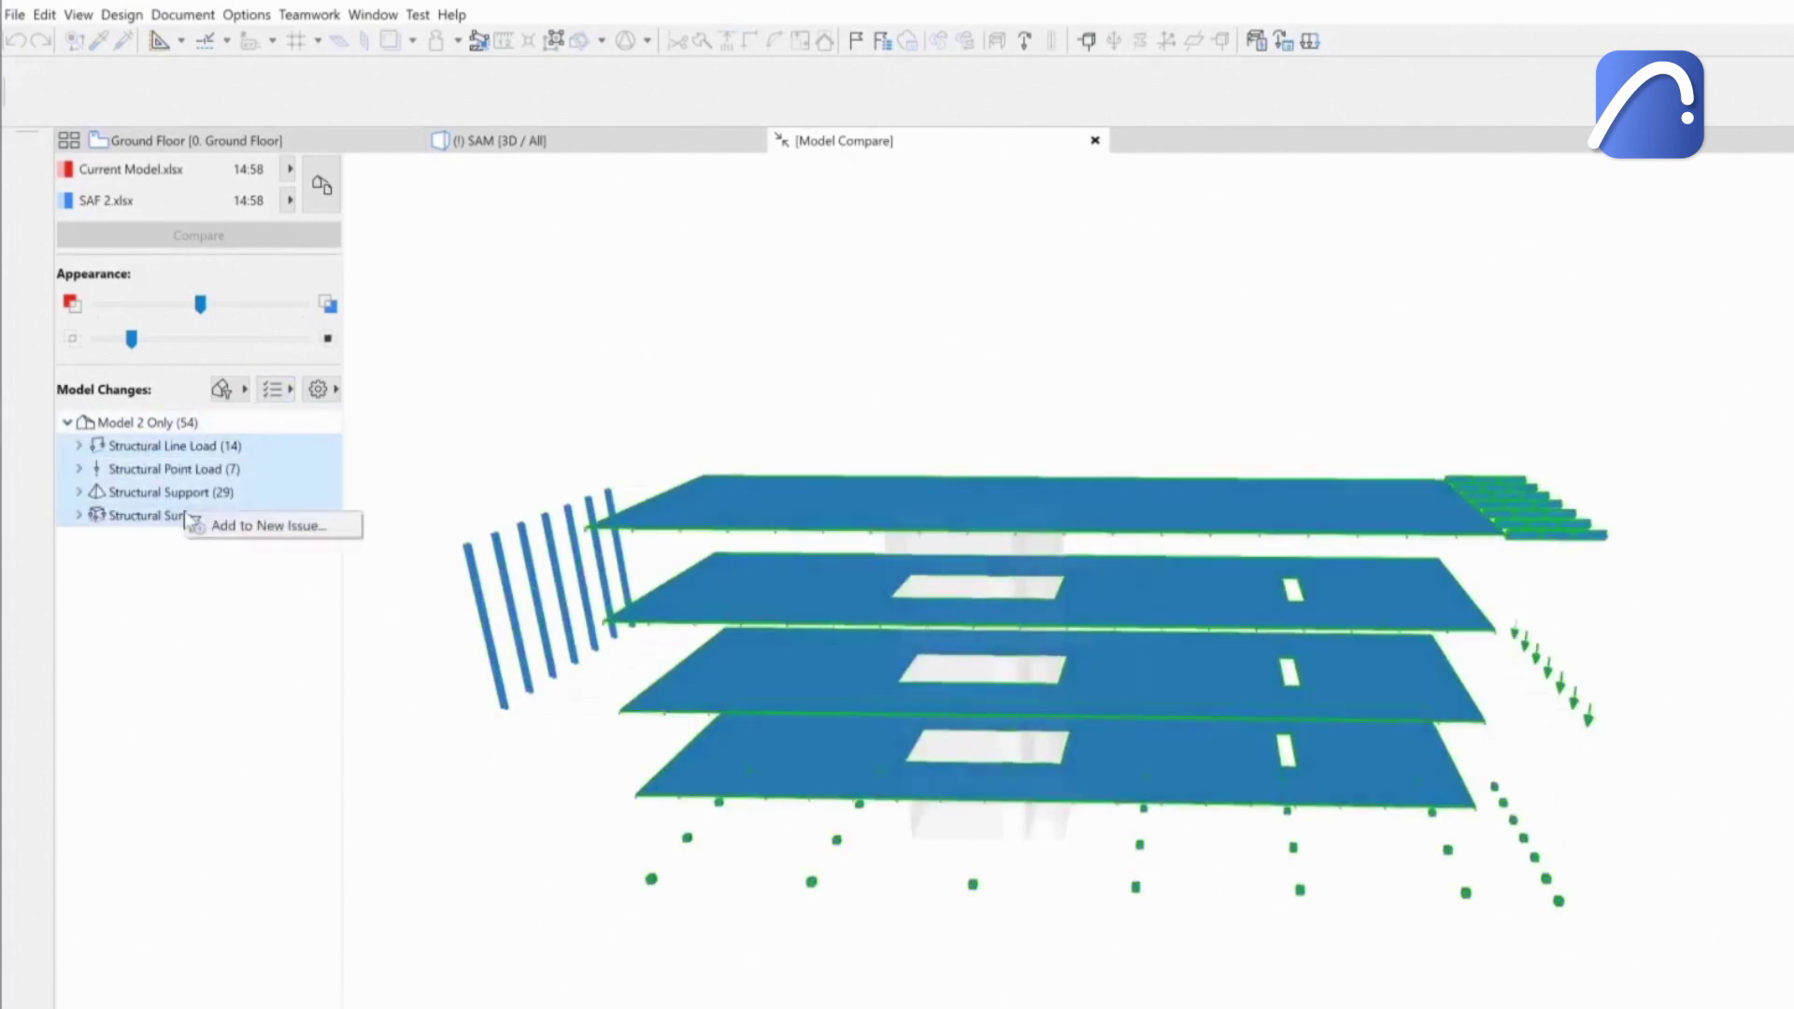
left_click(267, 527)
Step: Accept the new issue's loads and supports into the model and close the comparison windows
left_click(1231, 557)
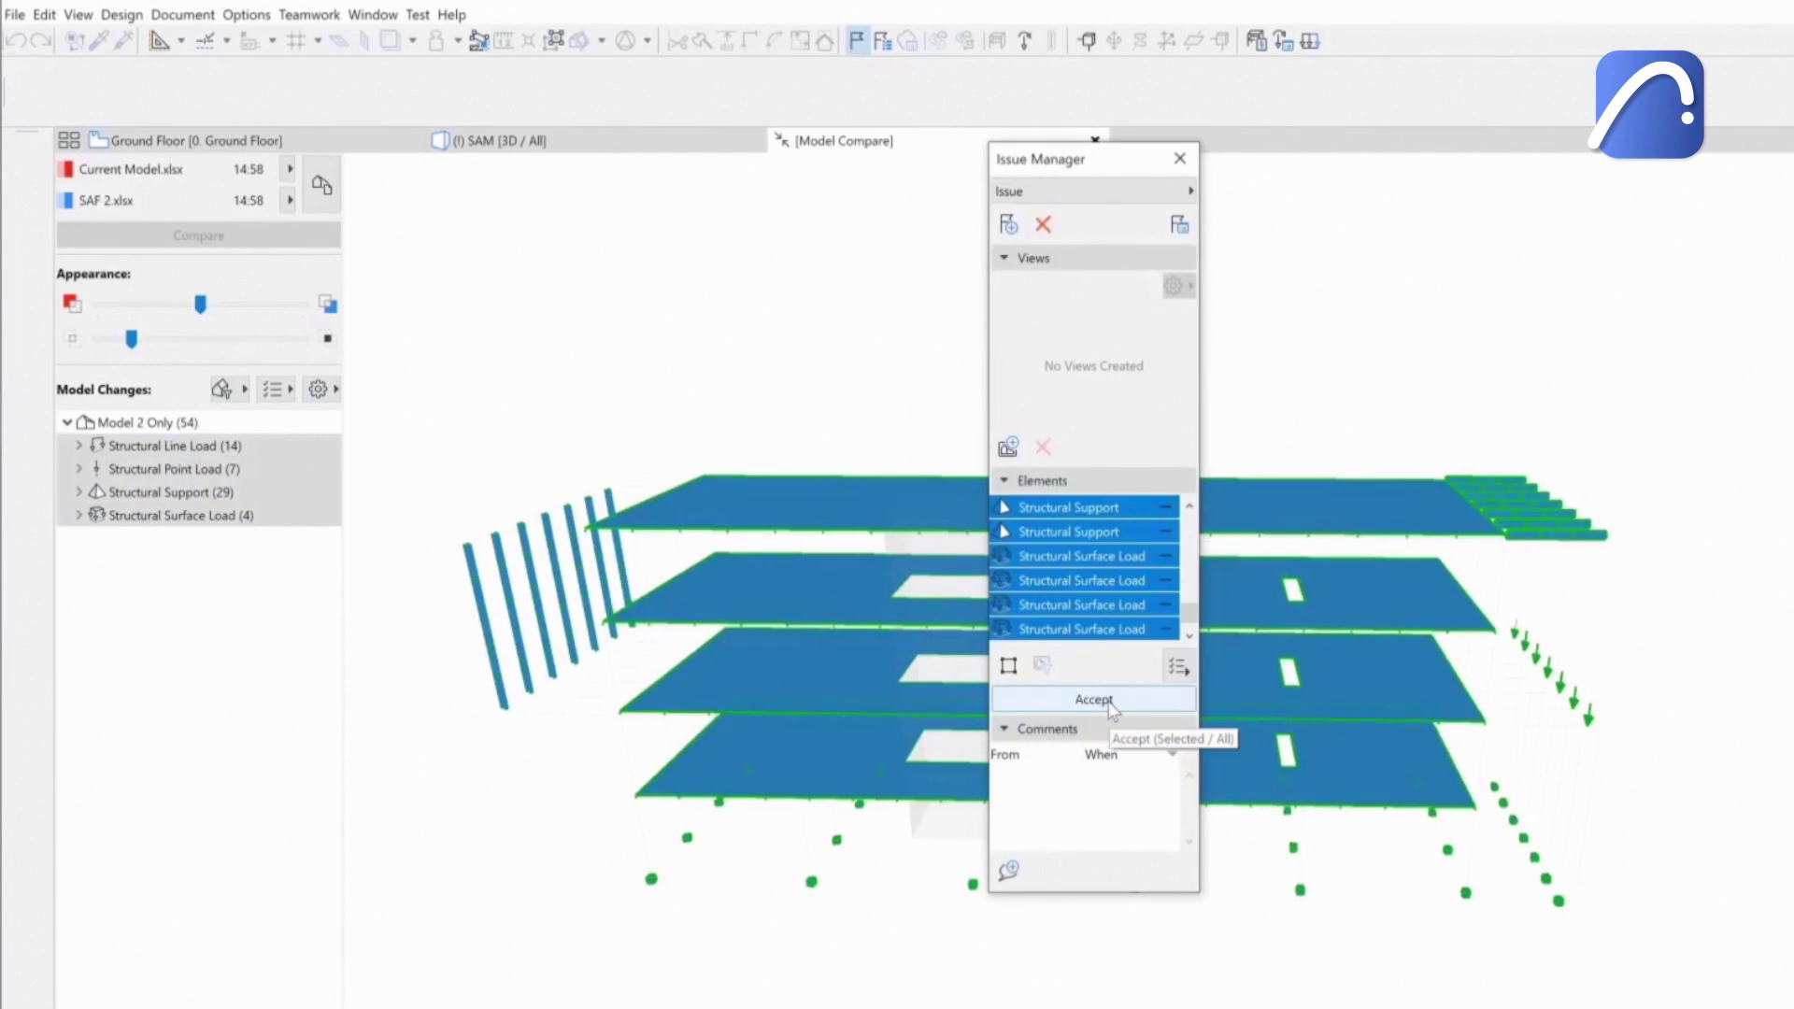
left_click(1096, 700)
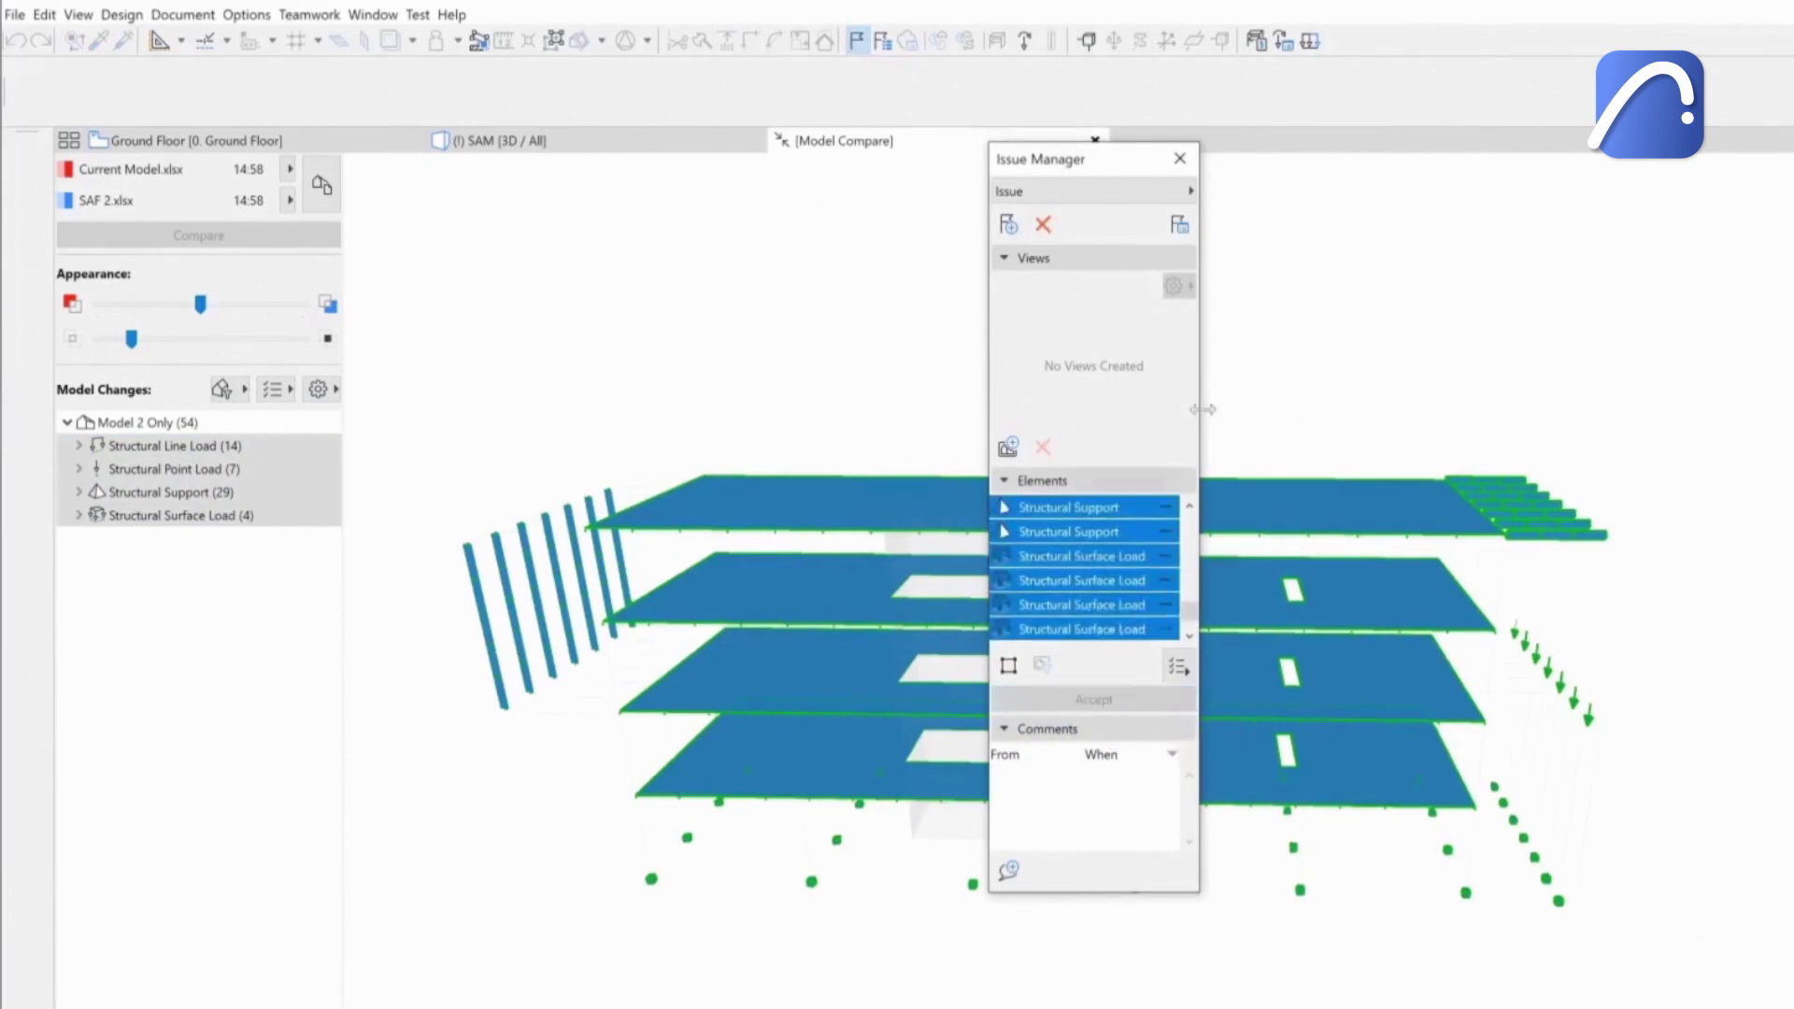
left_click(1183, 159)
left_click(1094, 141)
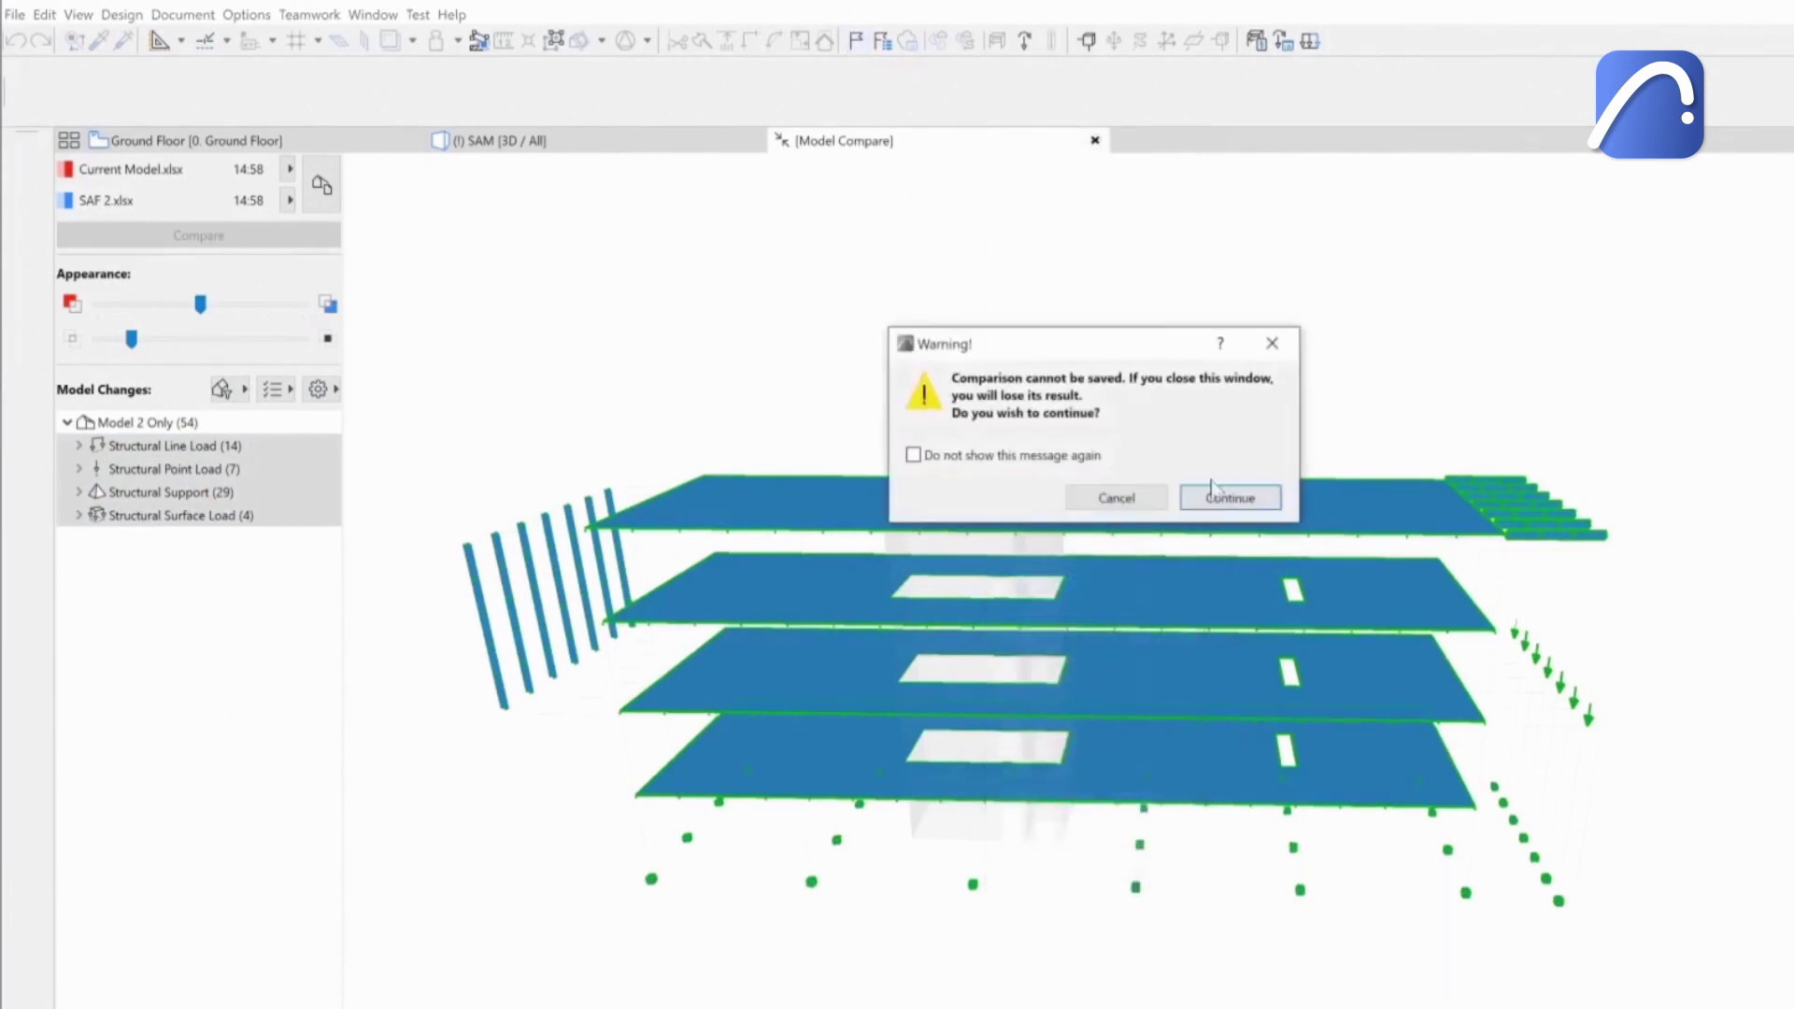
Step: Close Model Compare without keeping it and check the new issue in the Issue Organizer
left_click(1219, 490)
middle_click_drag(1186, 601, 1122, 562)
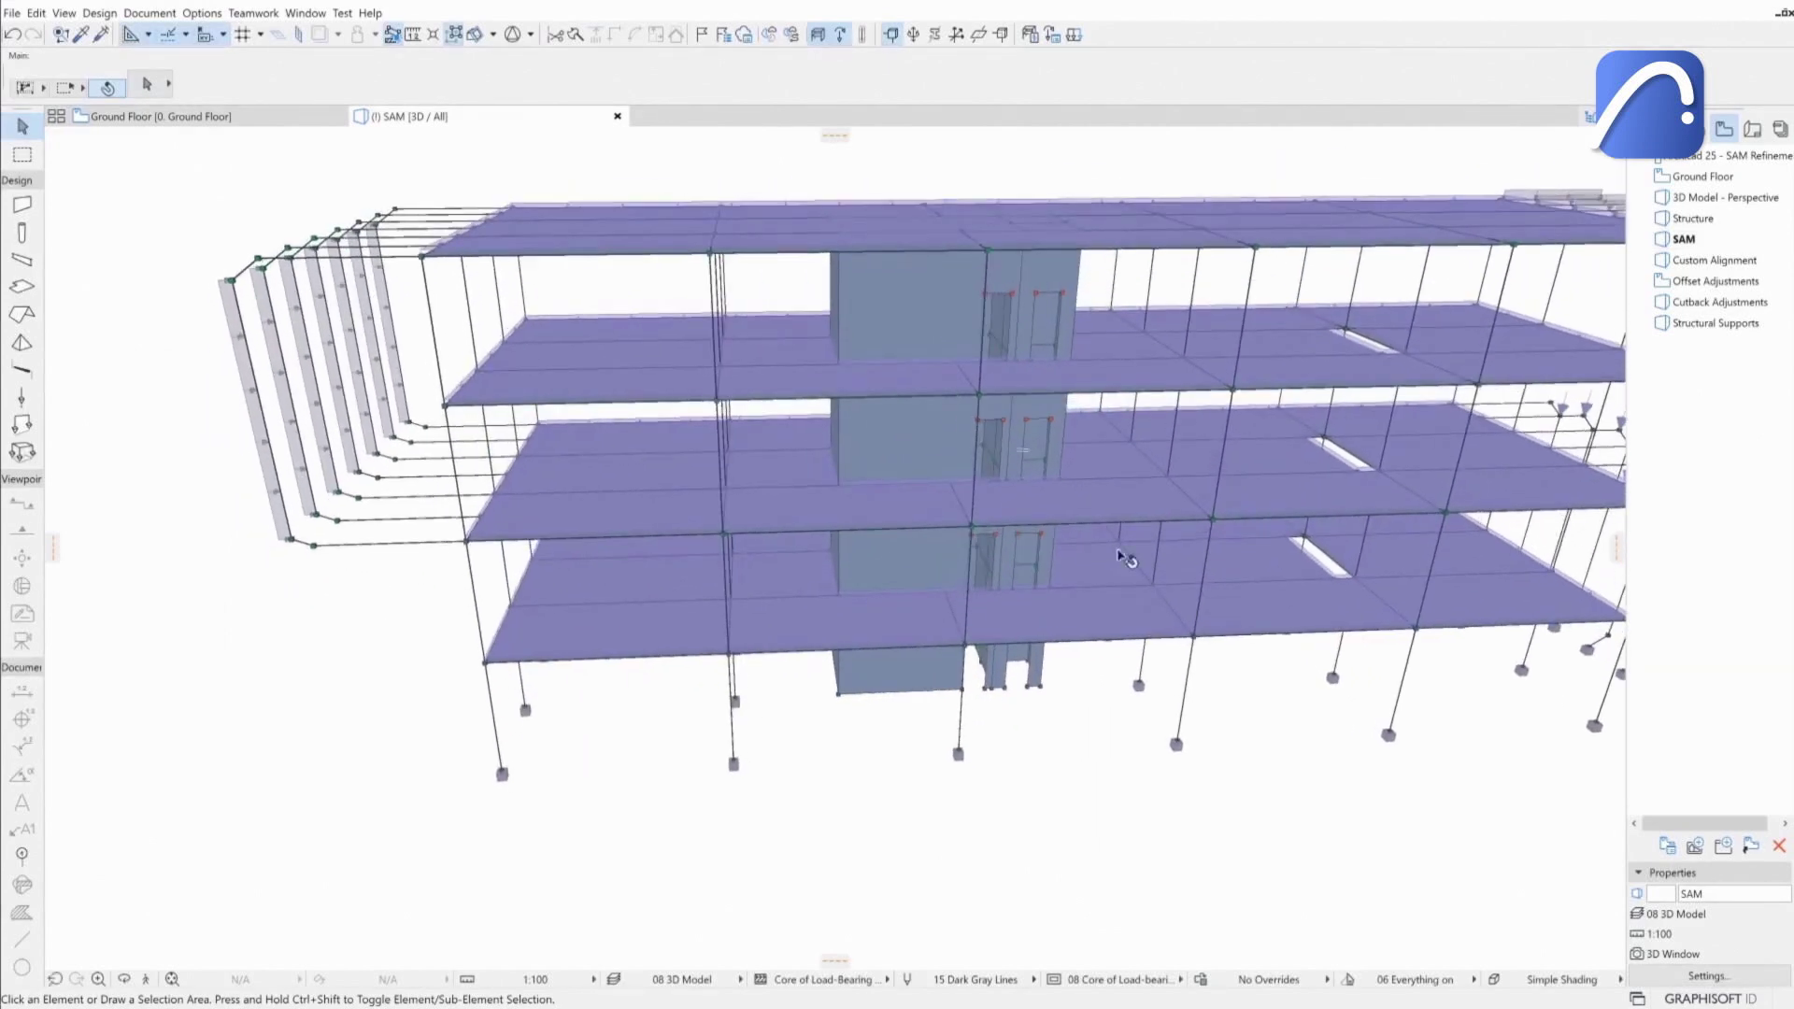
left_click(816, 37)
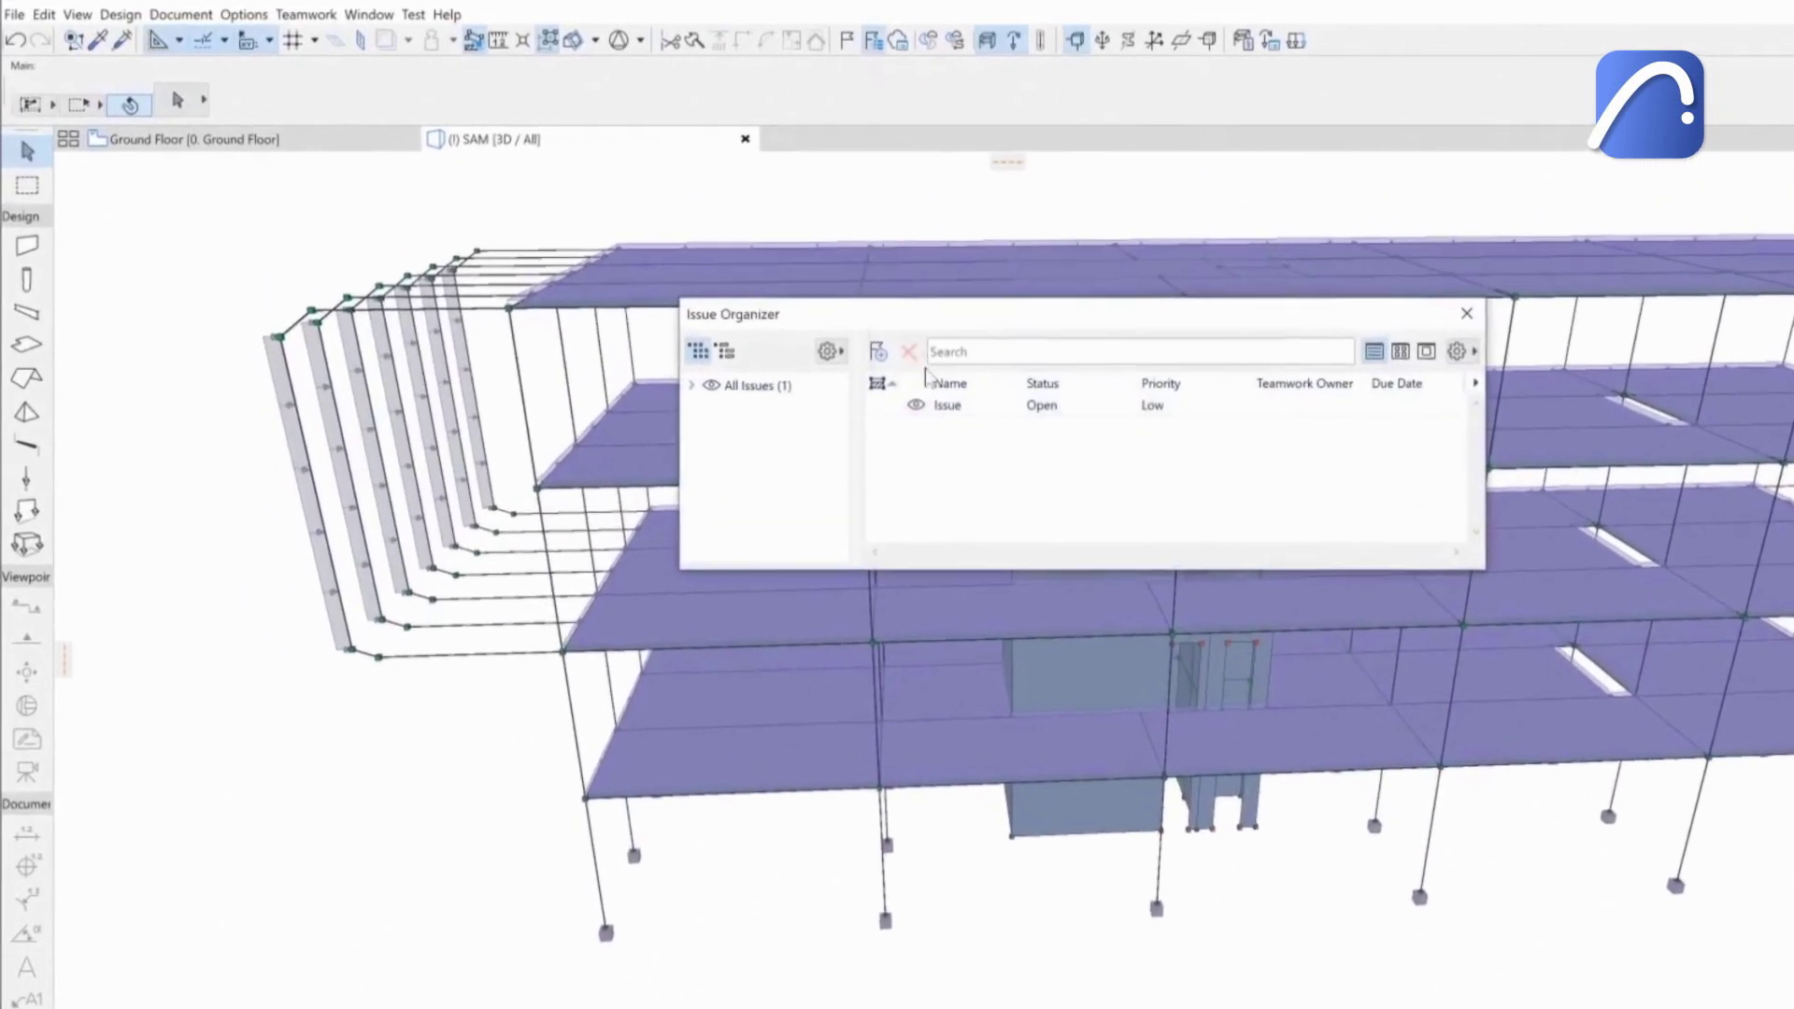
left_click(760, 340)
left_click(1216, 262)
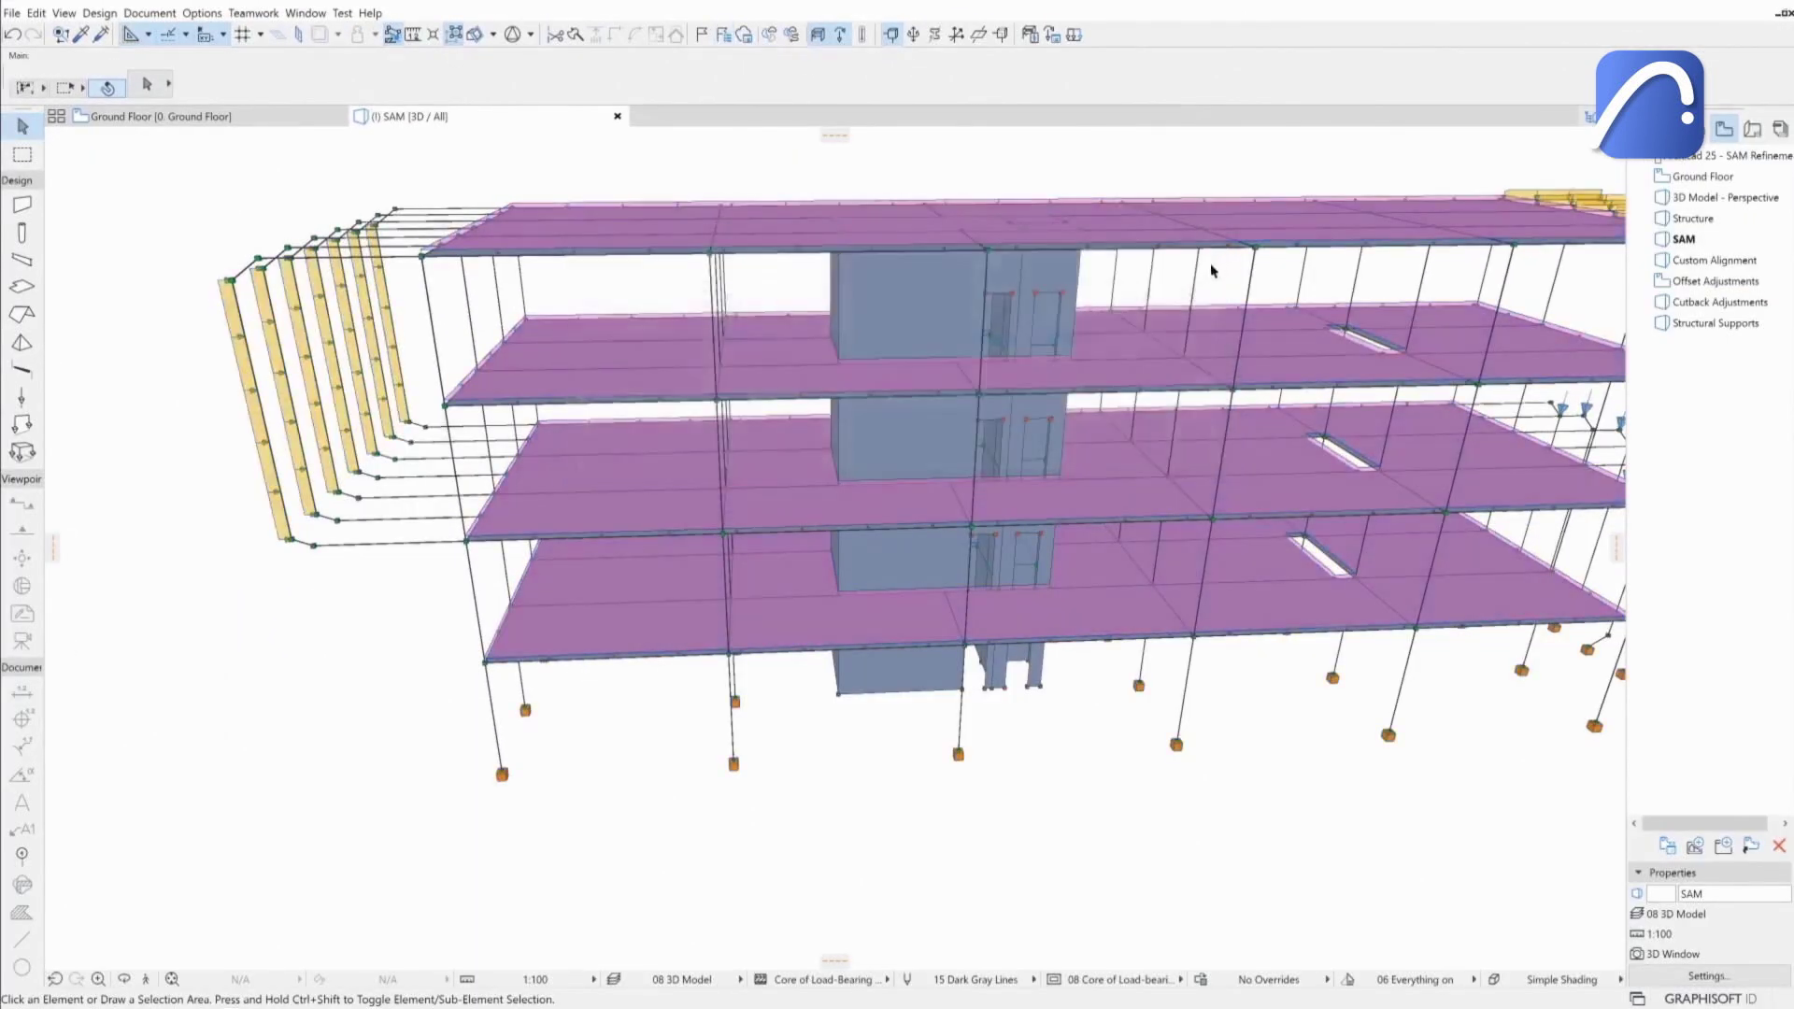
Step: Review the Surface Load and Line Load tool settings
middle_click_drag(982, 561, 841, 492)
key("ctrl+t")
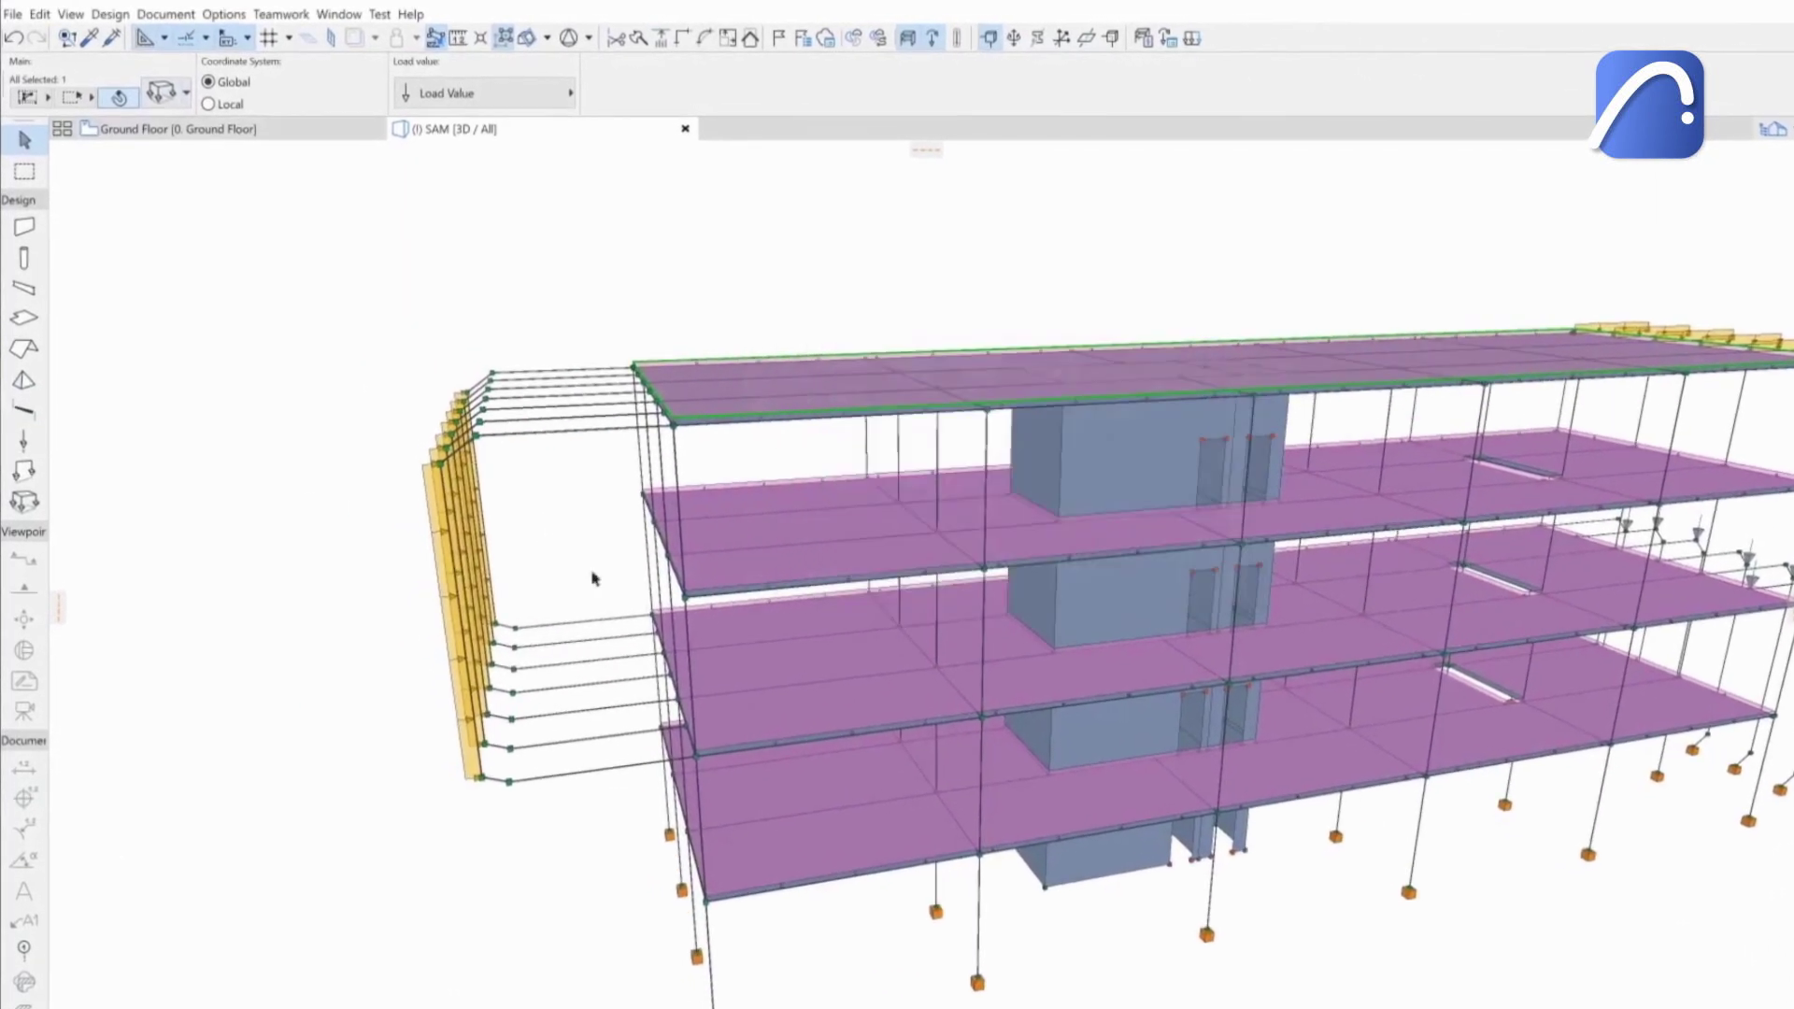
key("ctrl+t")
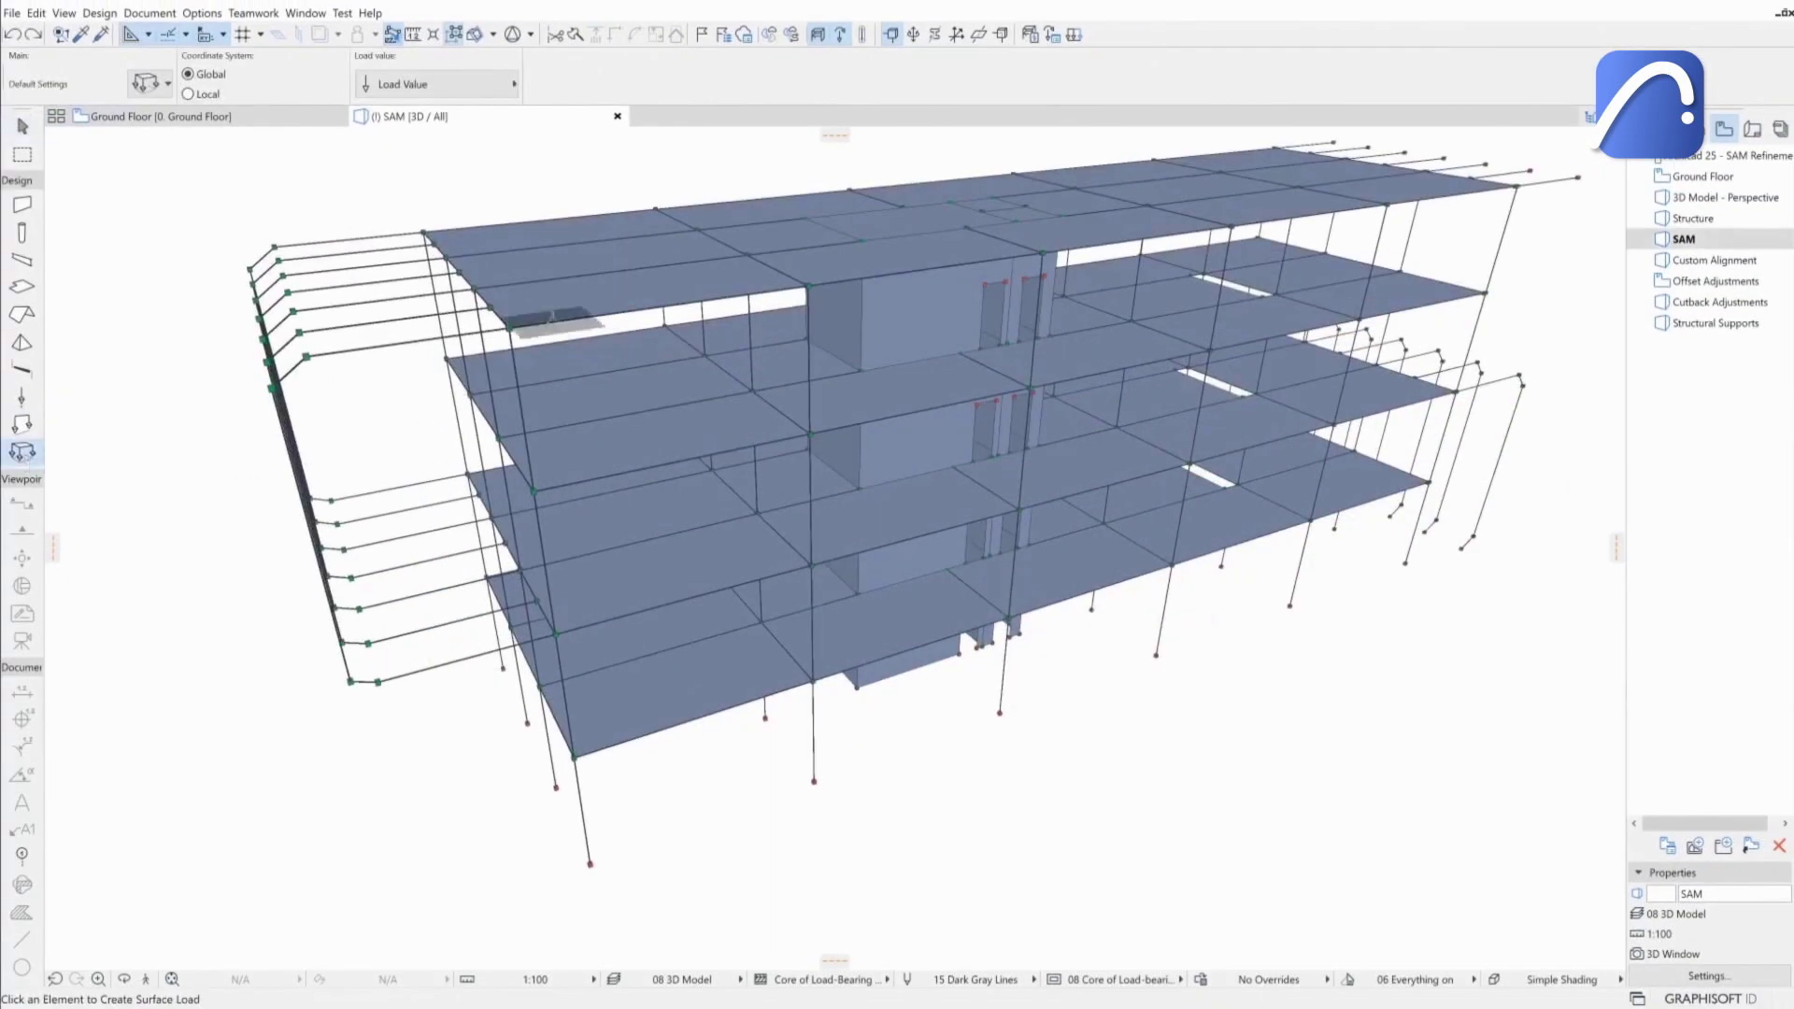
Step: Place a surface load on the top slab and a line load along the edge beam
left_click(556, 314)
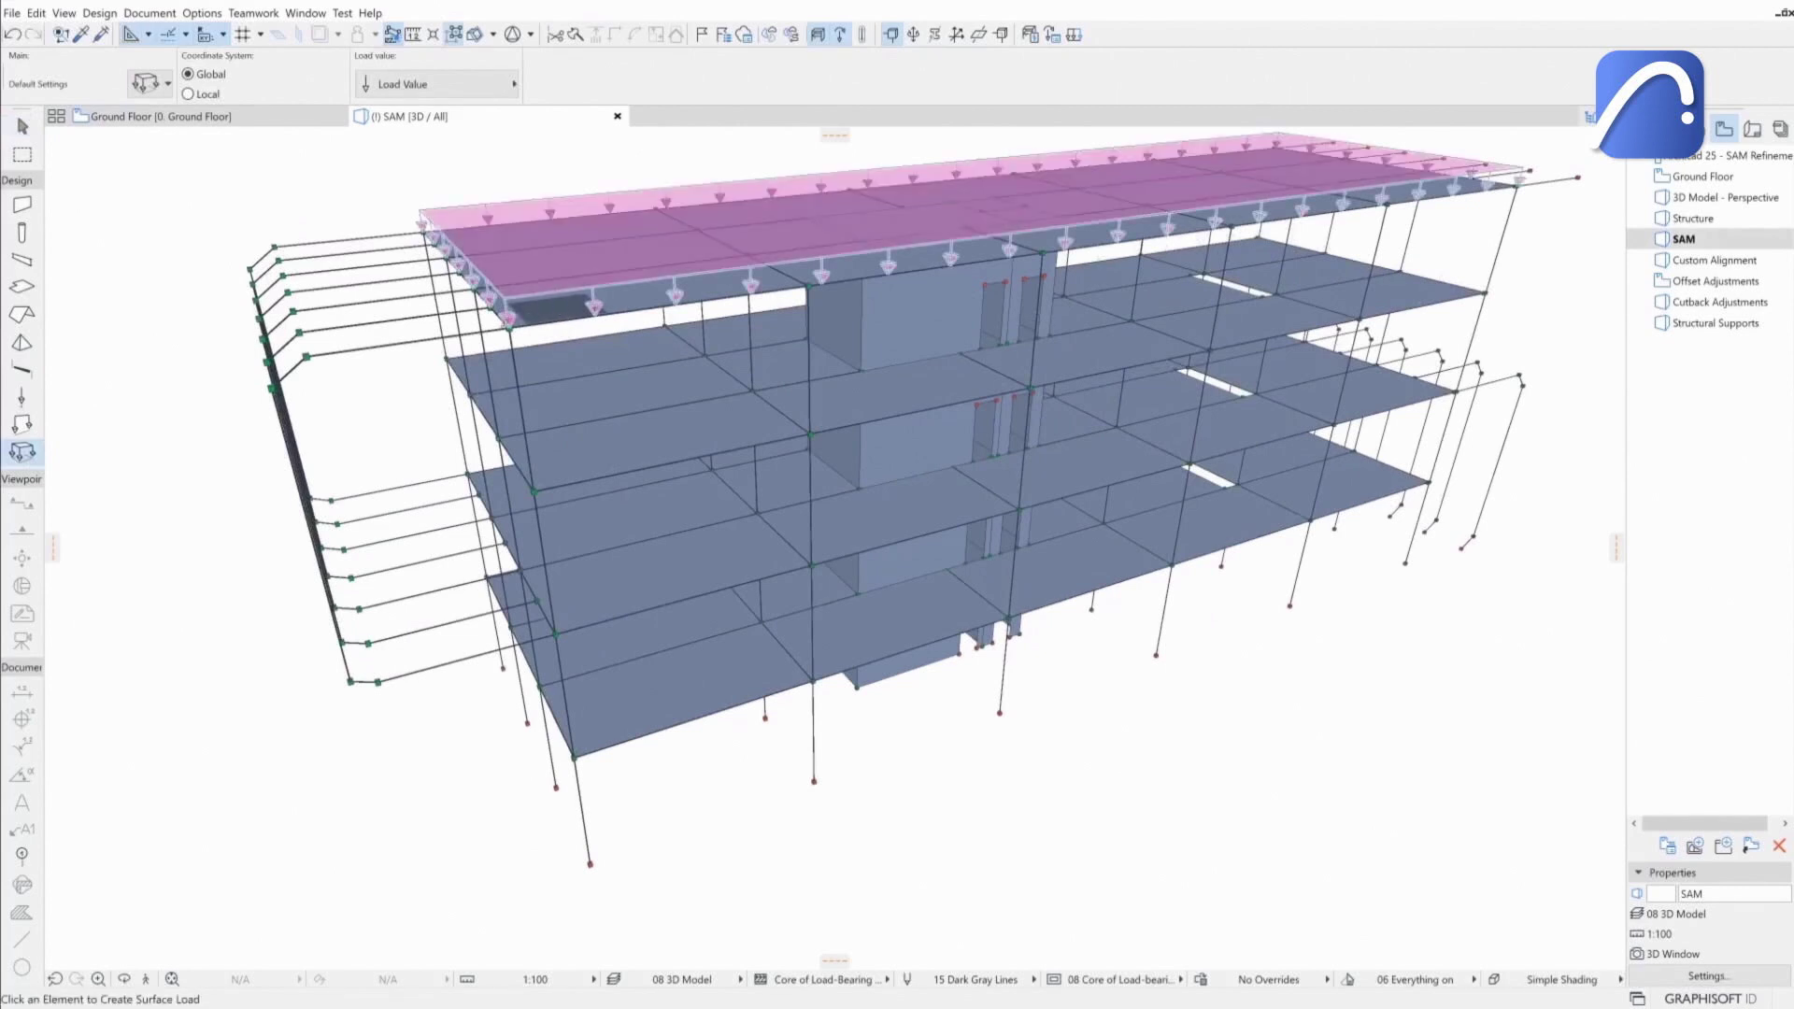
left_click(22, 425)
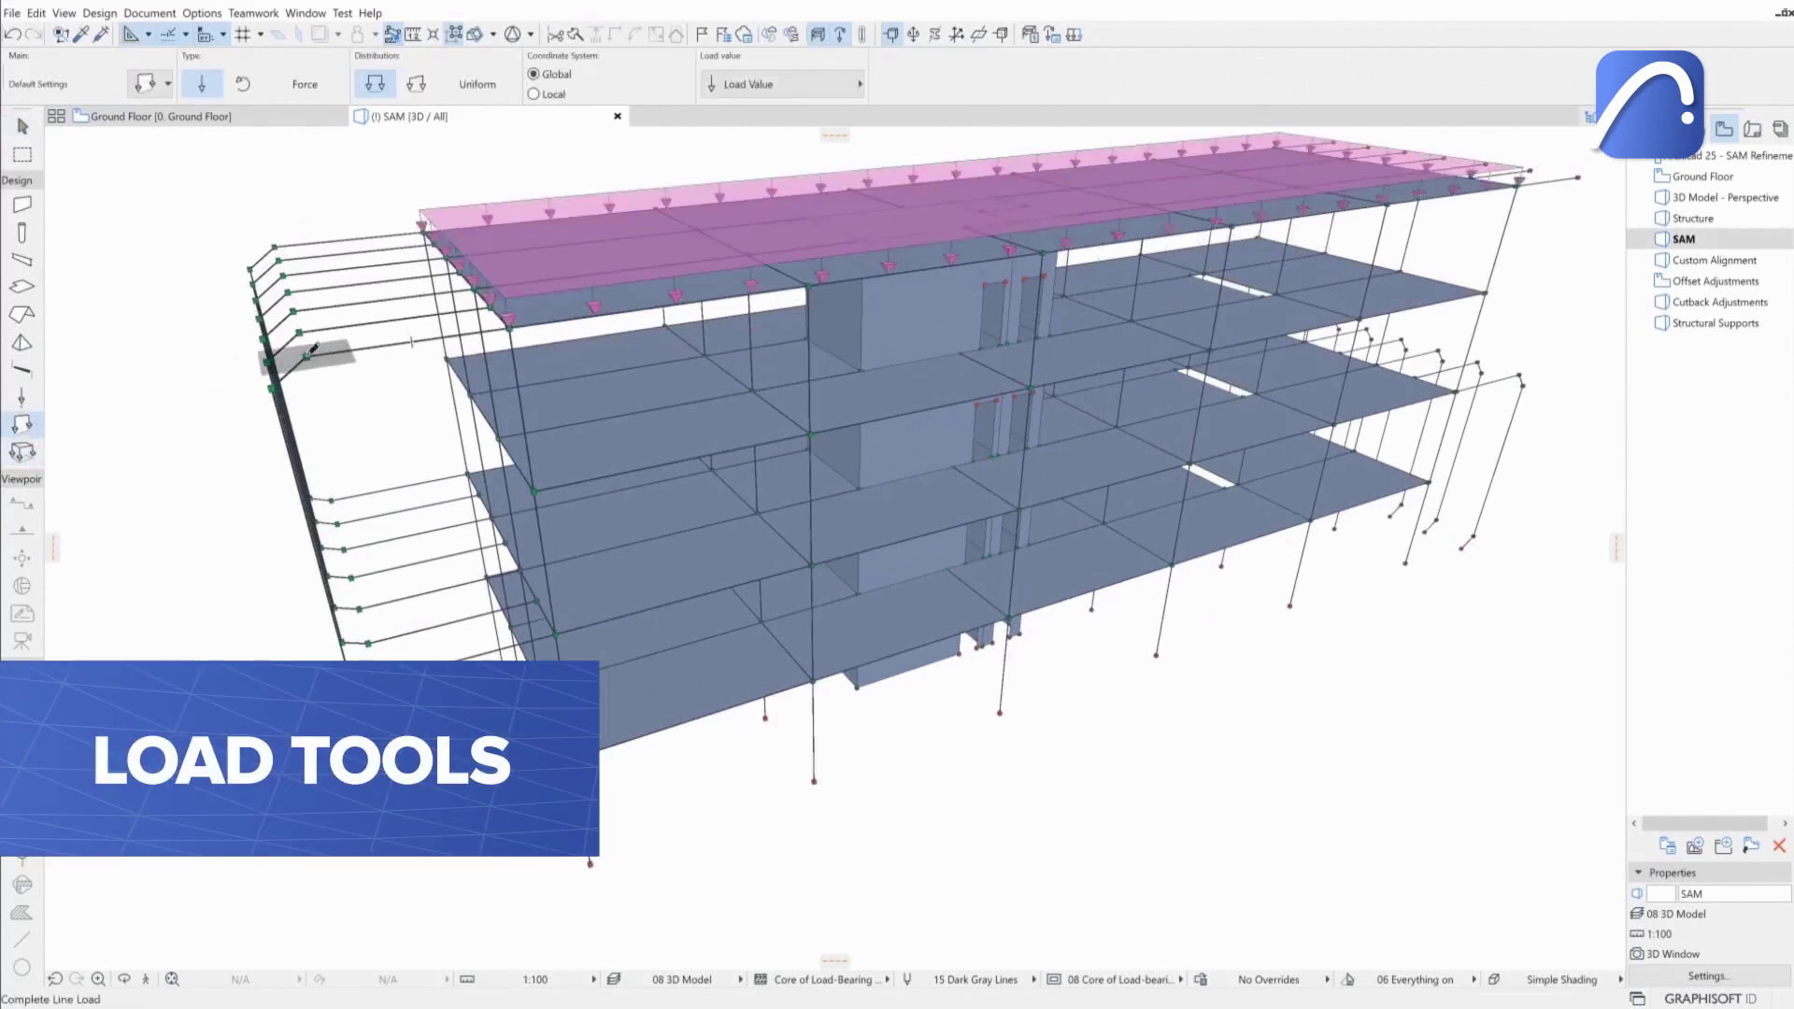
left_click(511, 329)
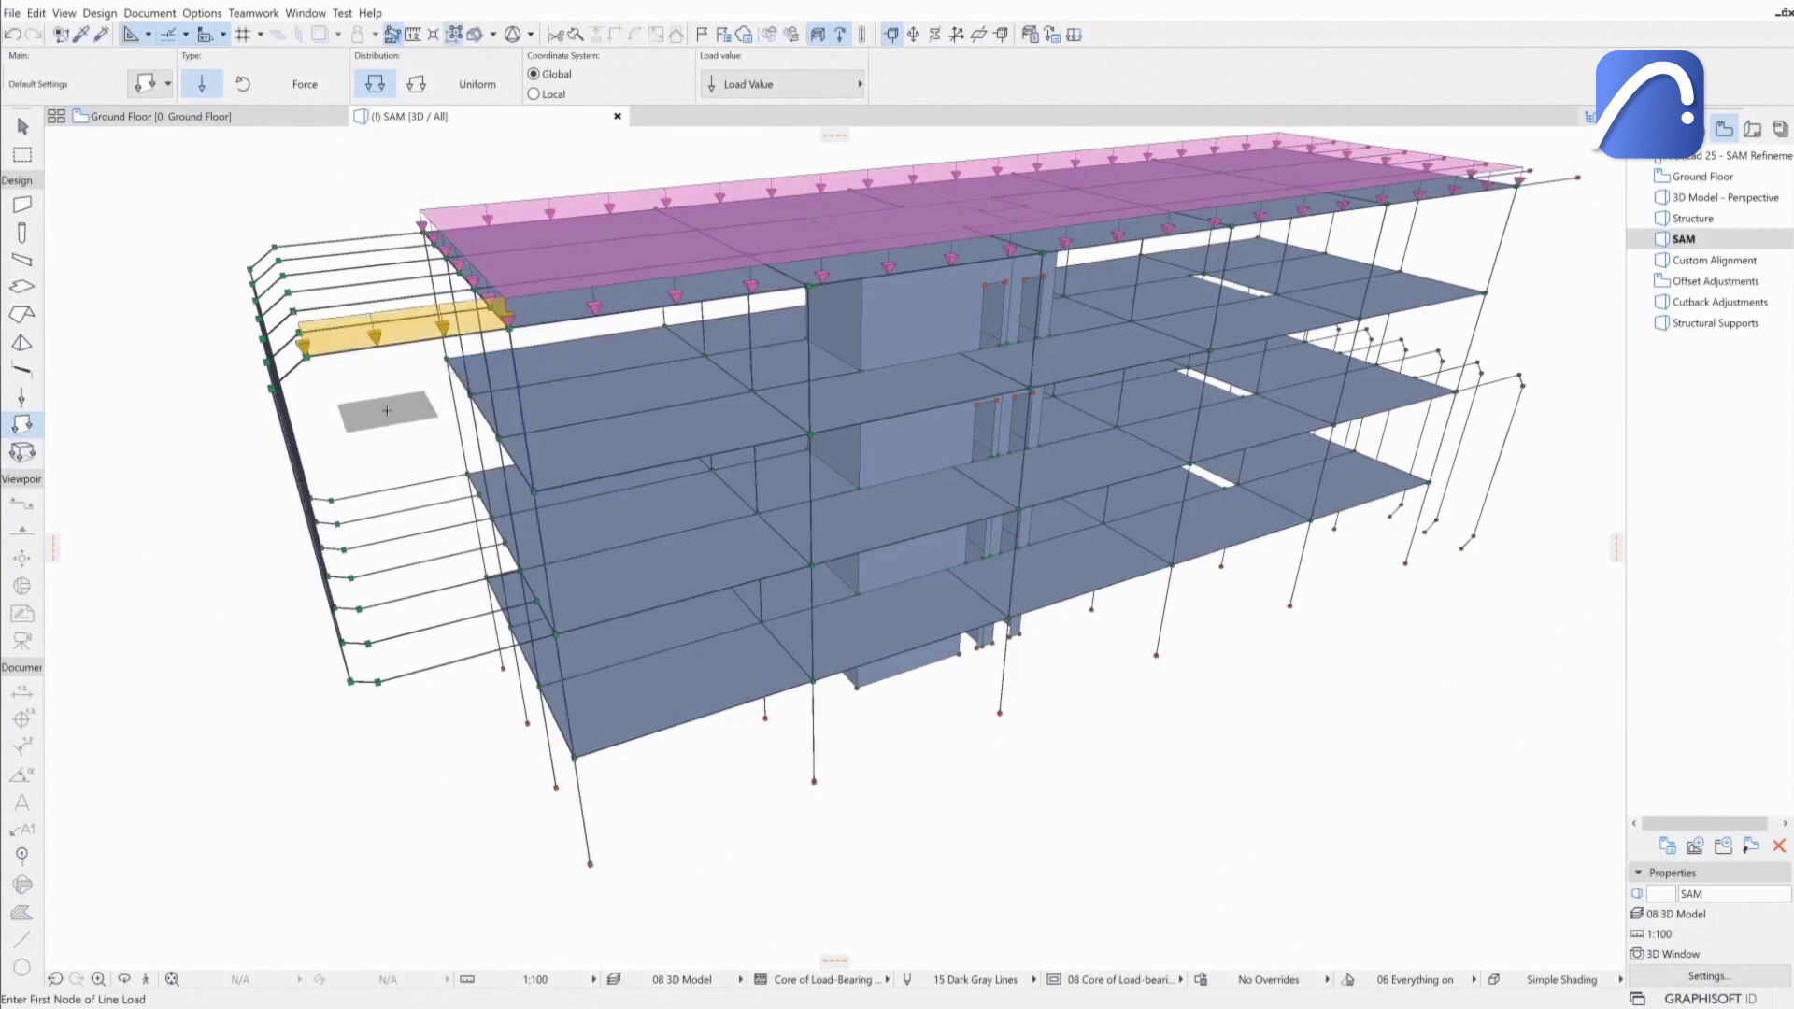
left_click(23, 404)
middle_click_drag(202, 388, 301, 378, "shift")
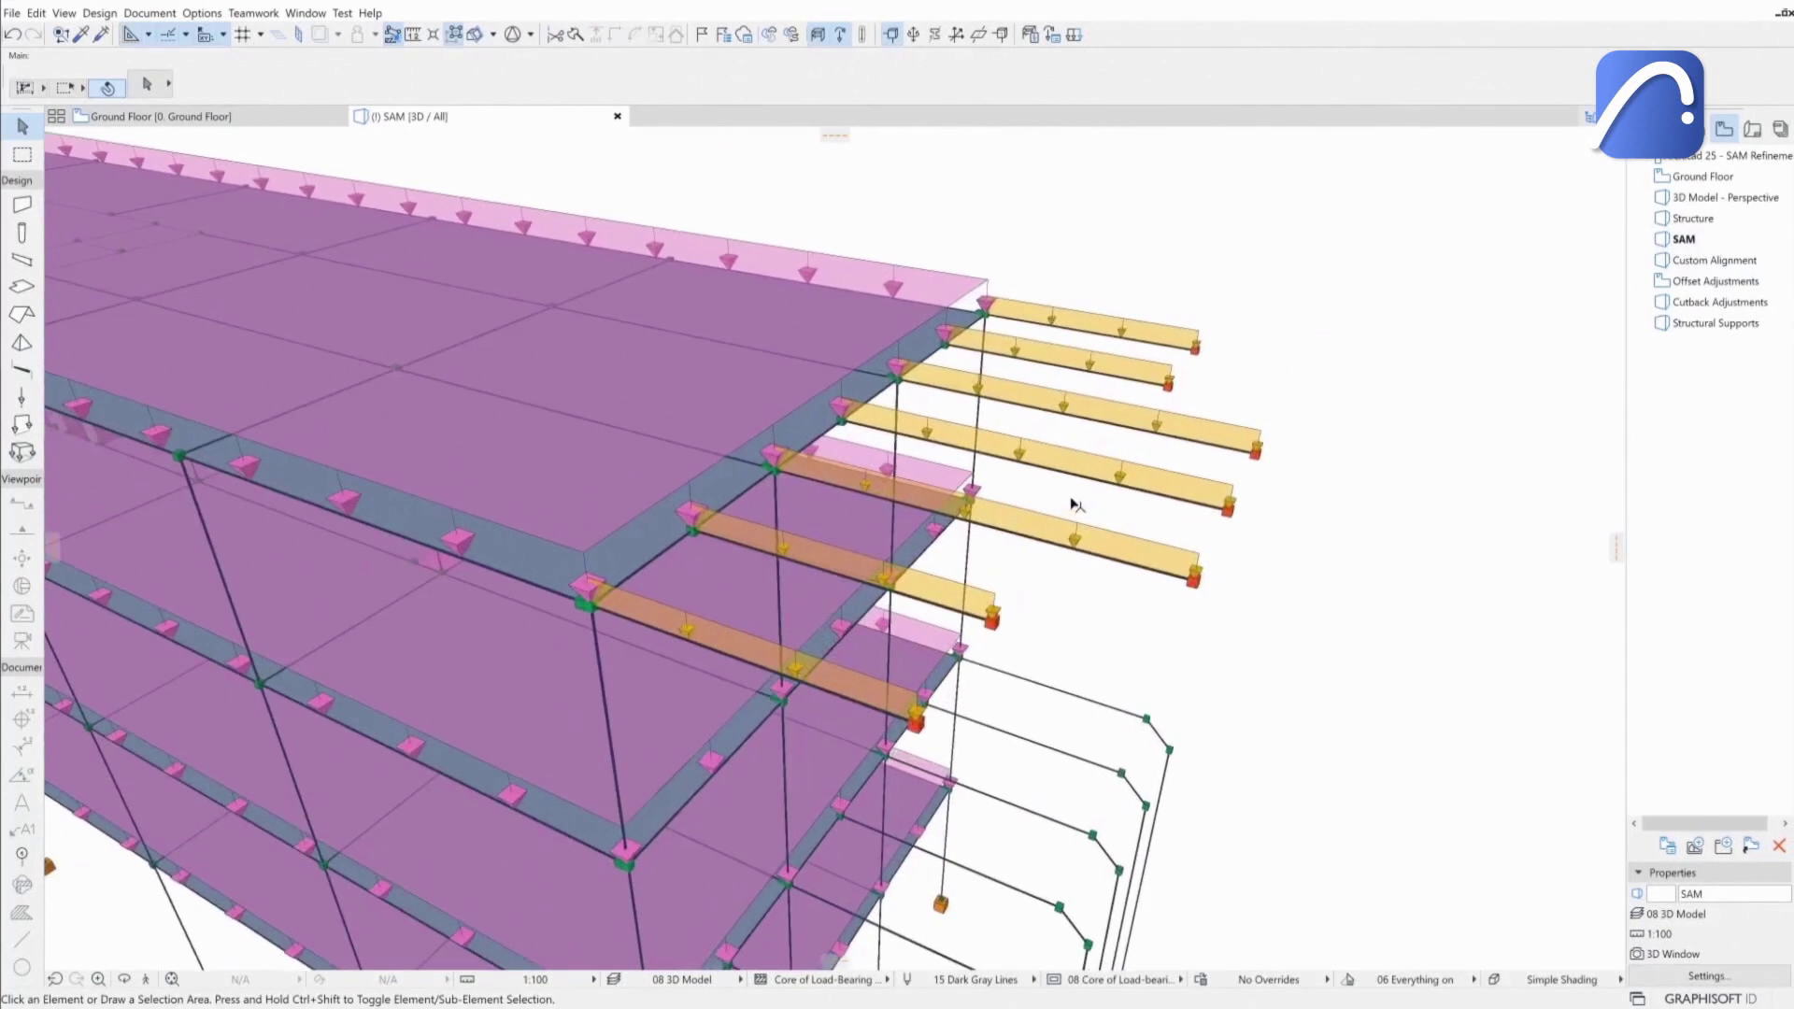
middle_click_drag(1076, 504, 1232, 461, "shift")
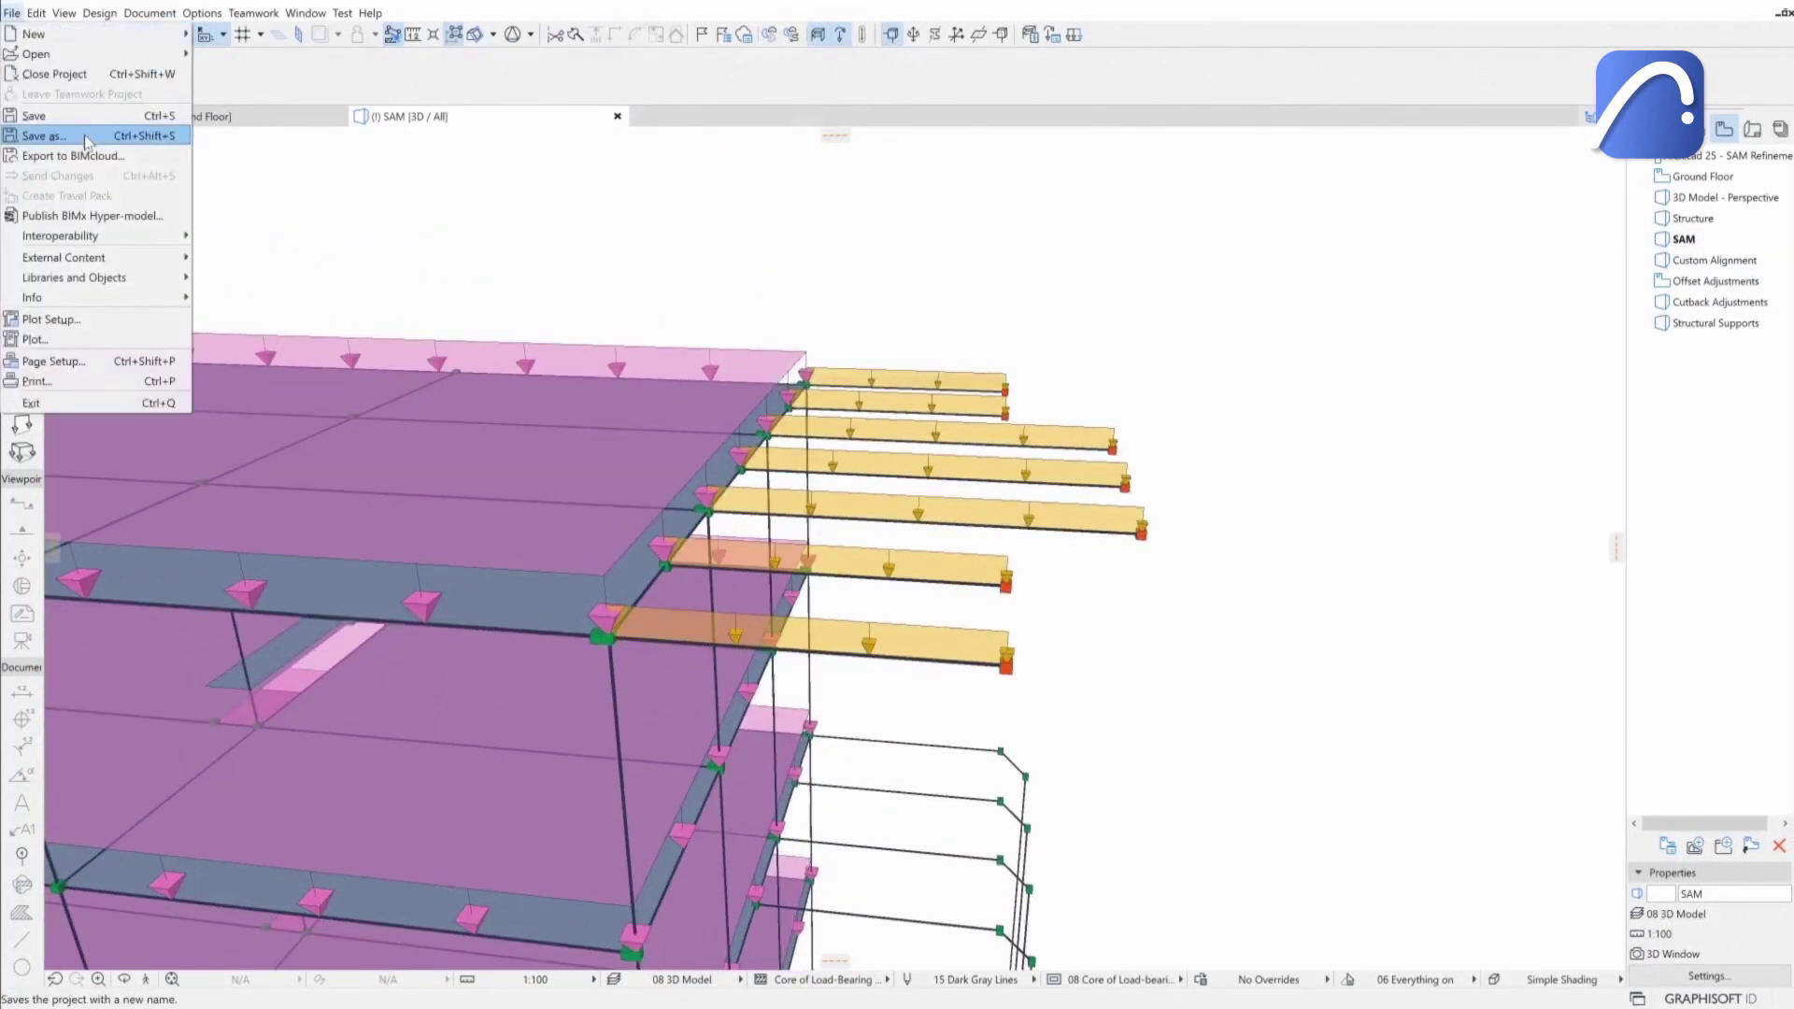
Step: Save the visible elements on all stories as the Structural Analytical Format file SAF 3
left_click(86, 139)
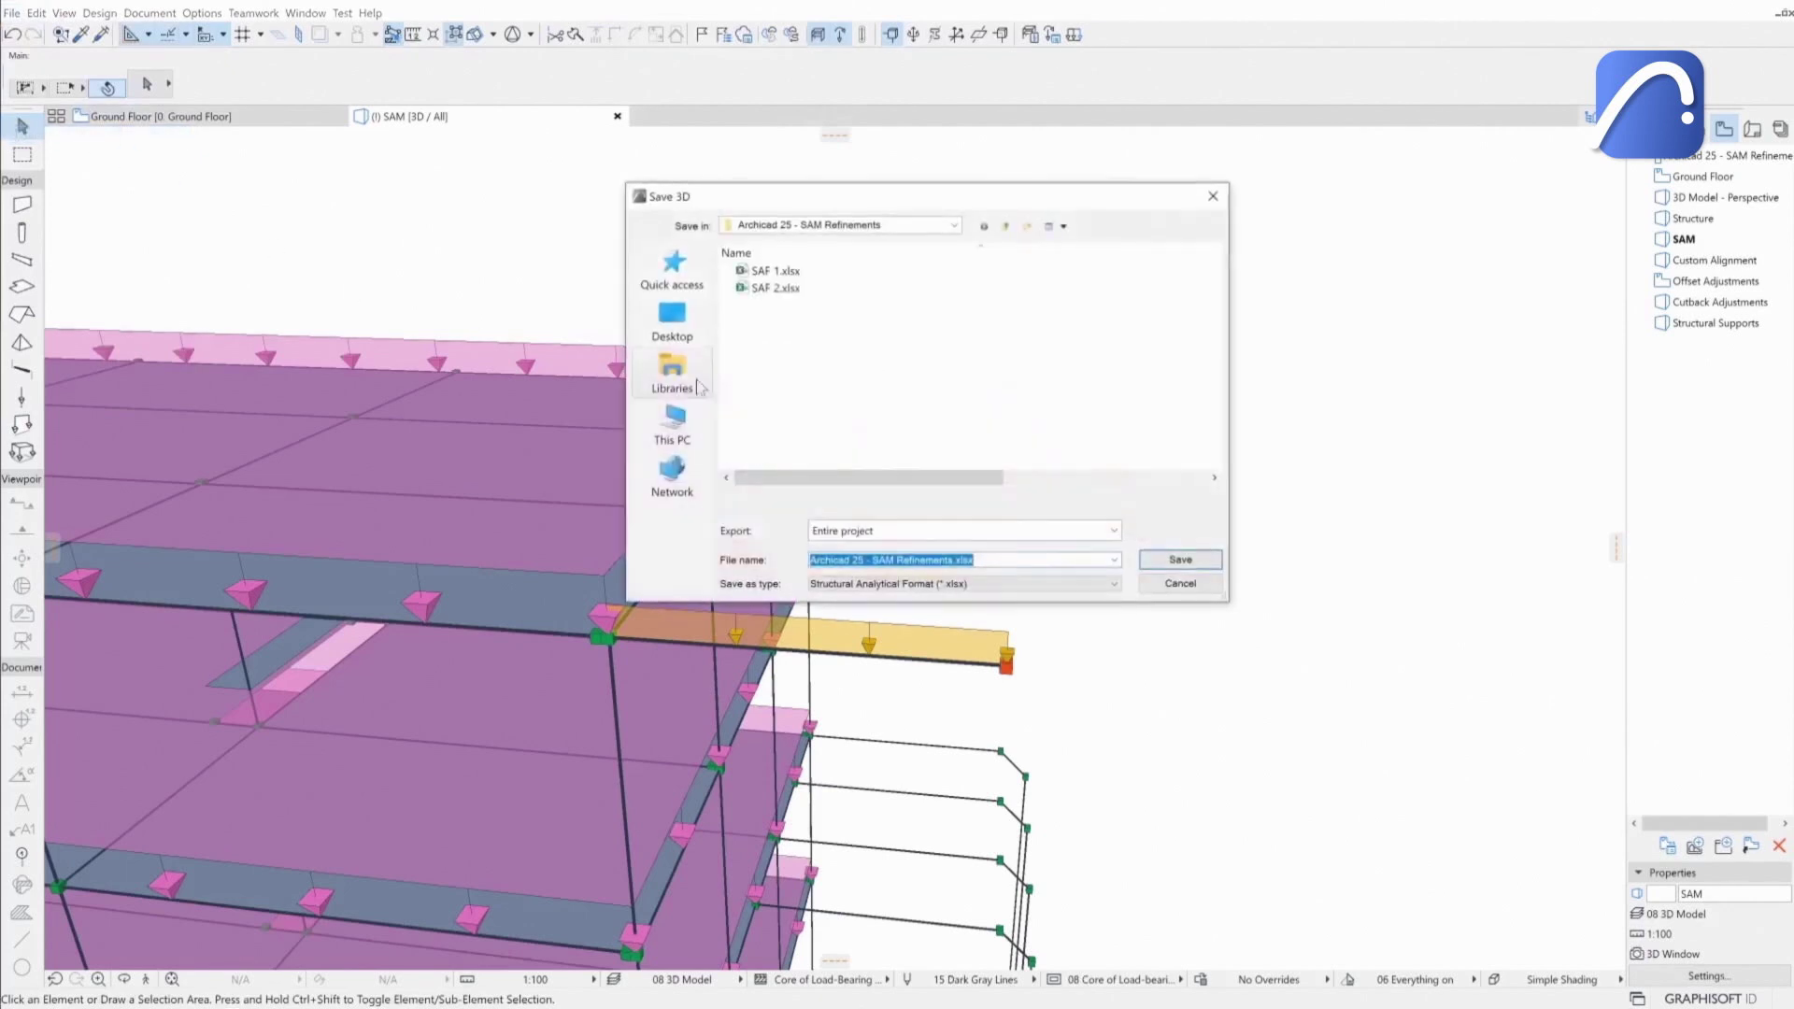
type("SAF 3")
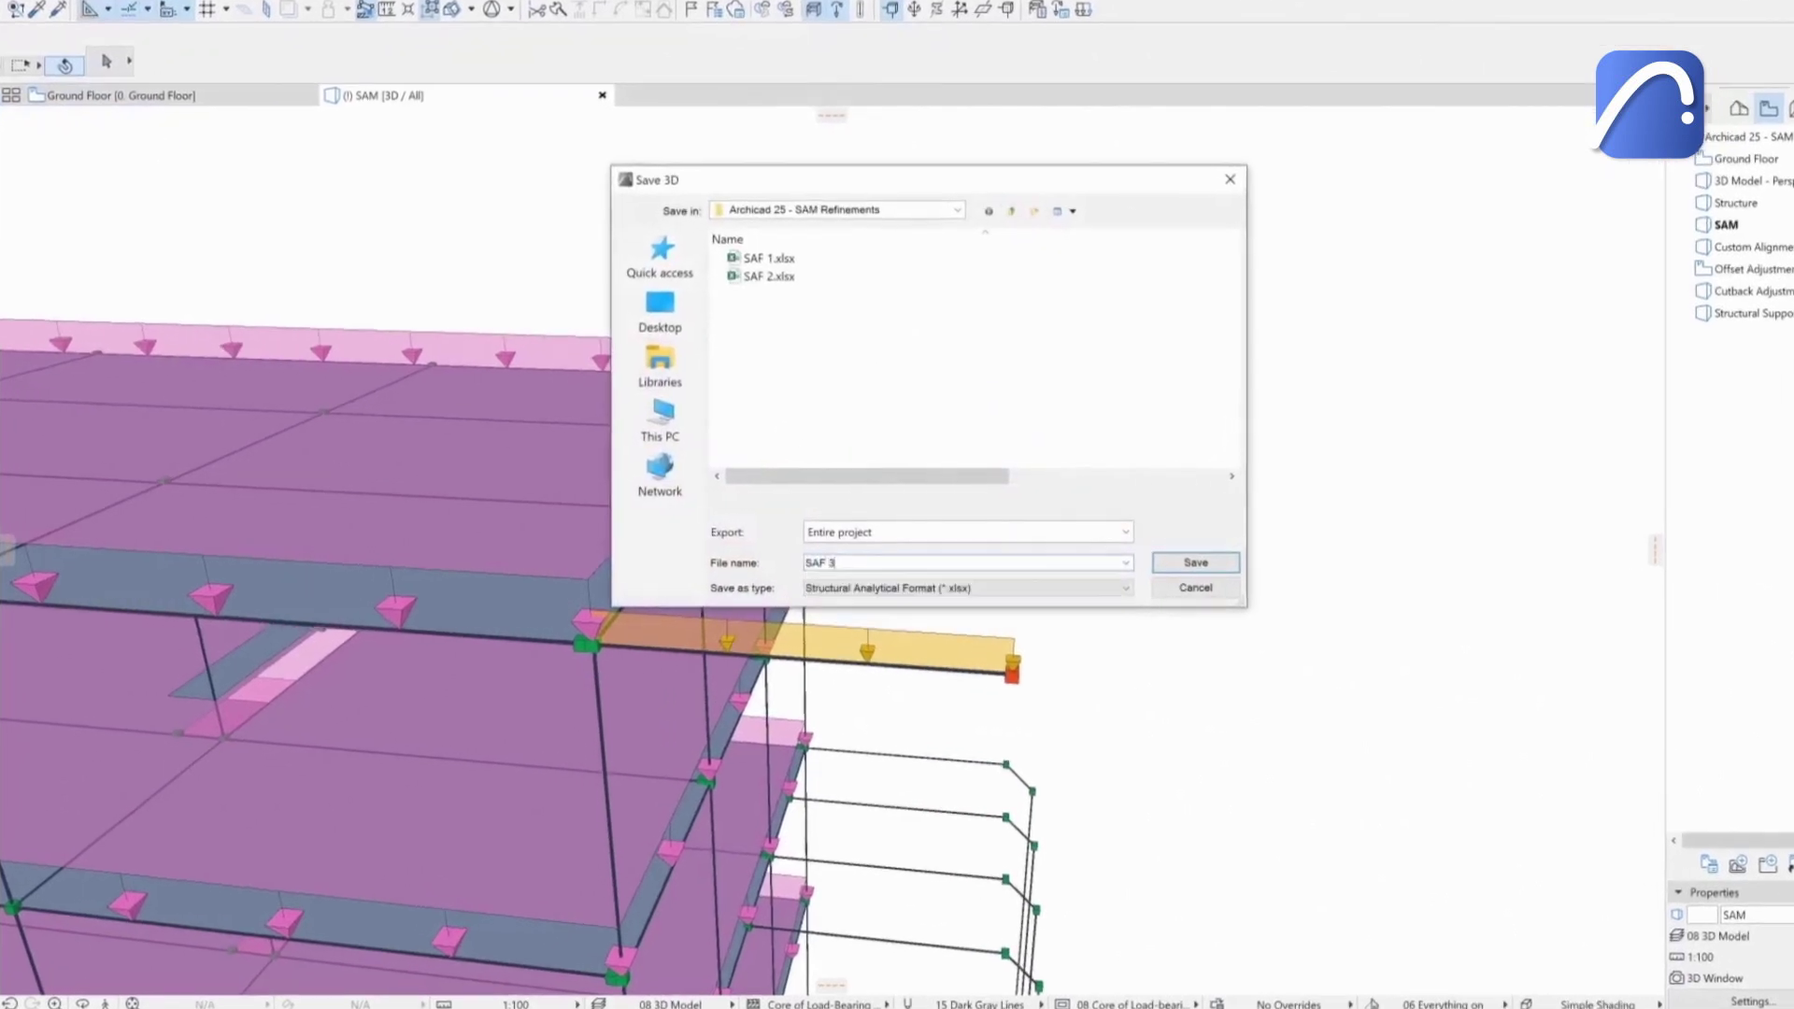
left_click(931, 534)
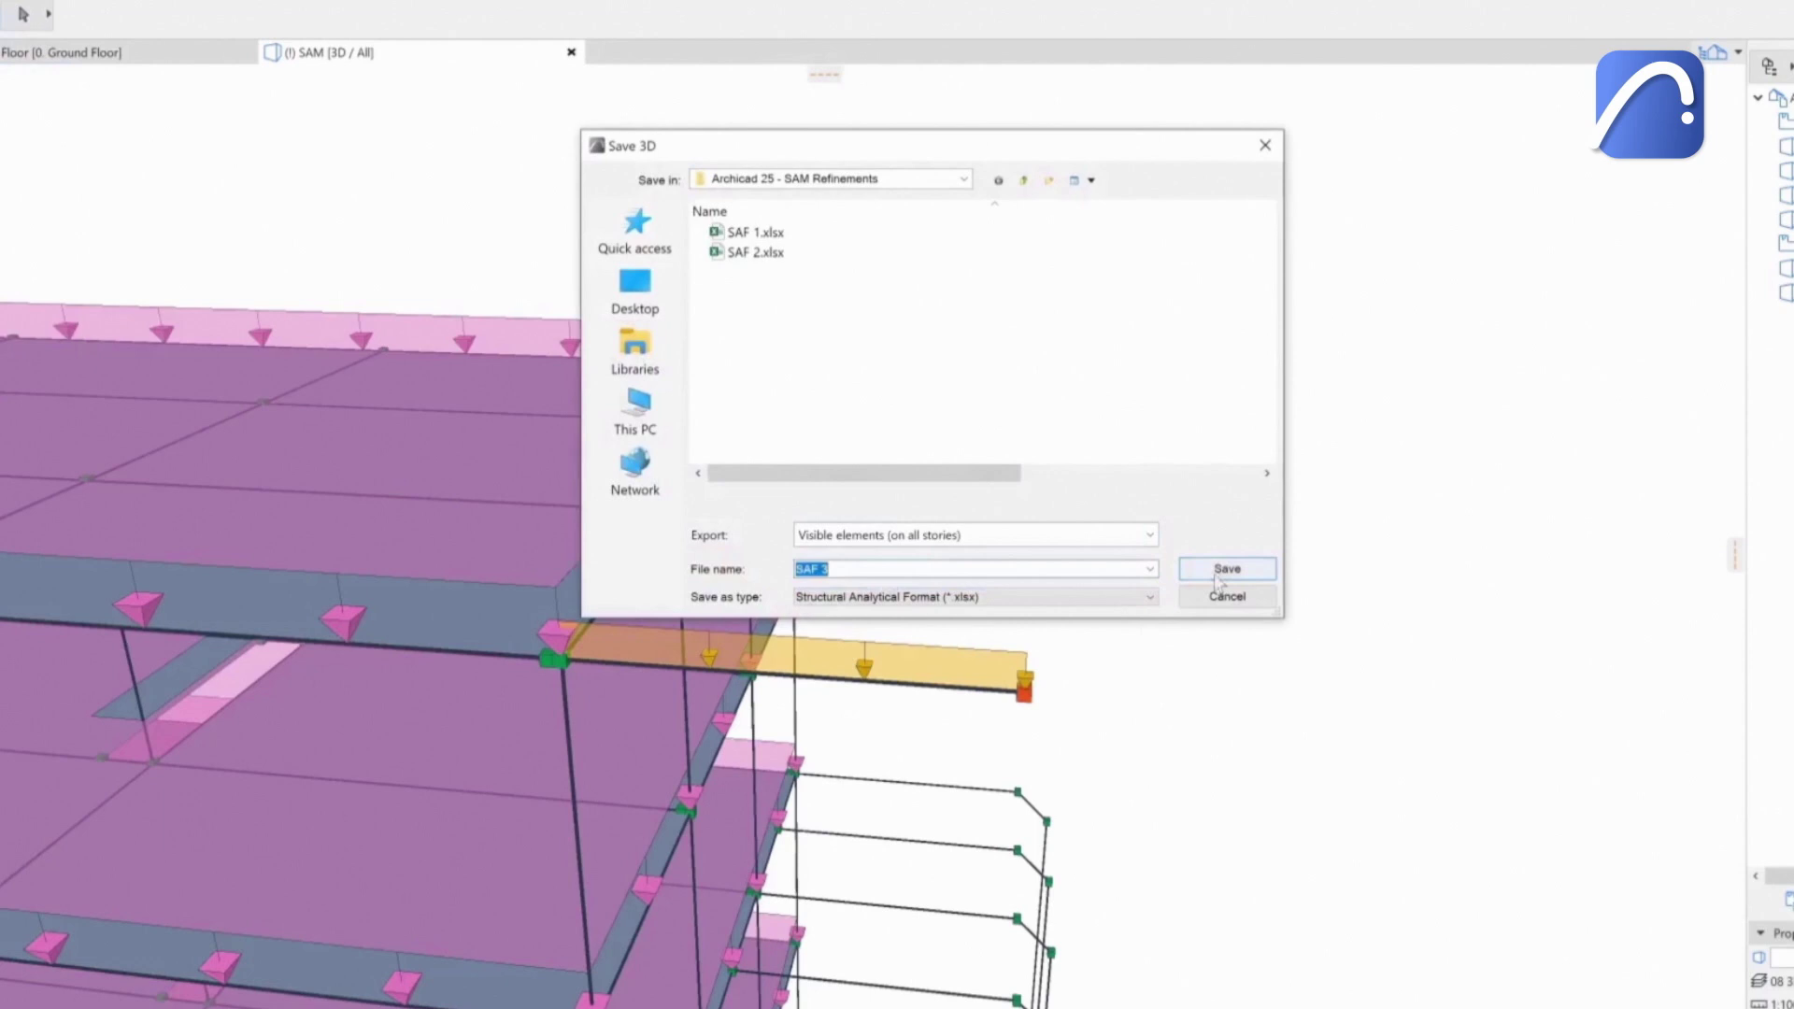
left_click(1231, 570)
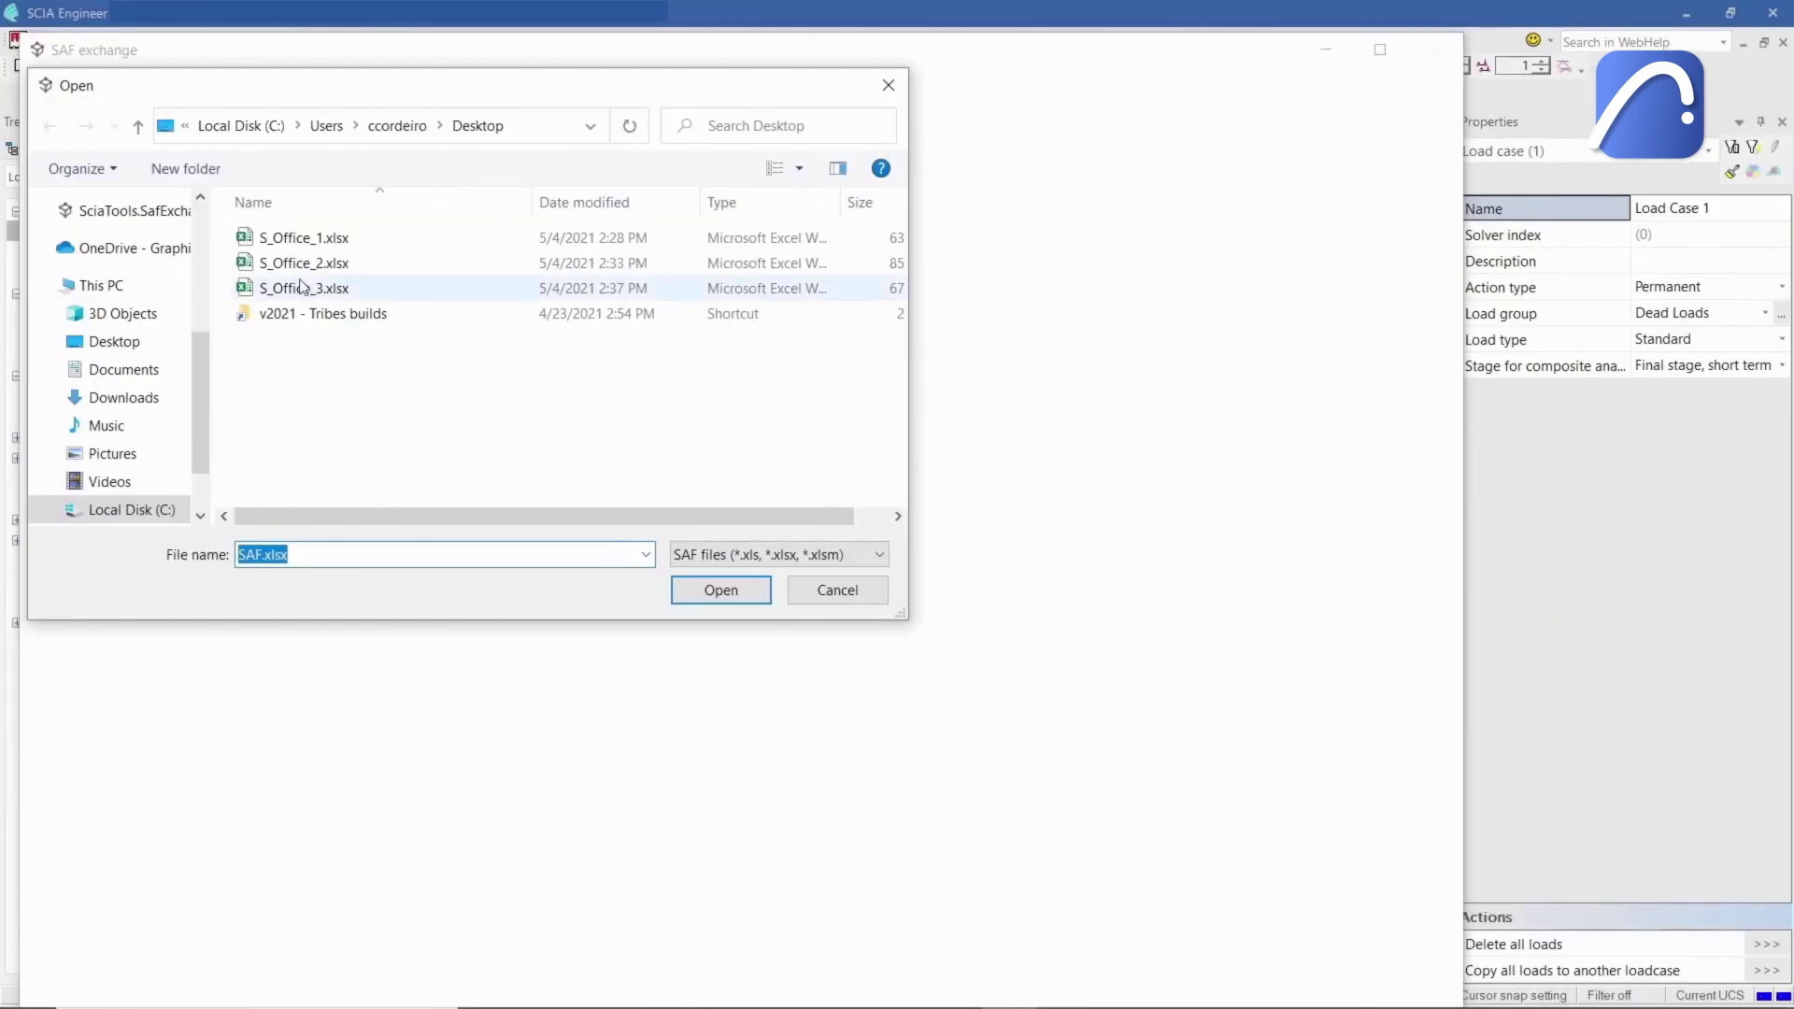
Step: Import S_Office_3.xlsx and orbit the 3D view to inspect its loads
left_click(303, 287)
left_click(720, 591)
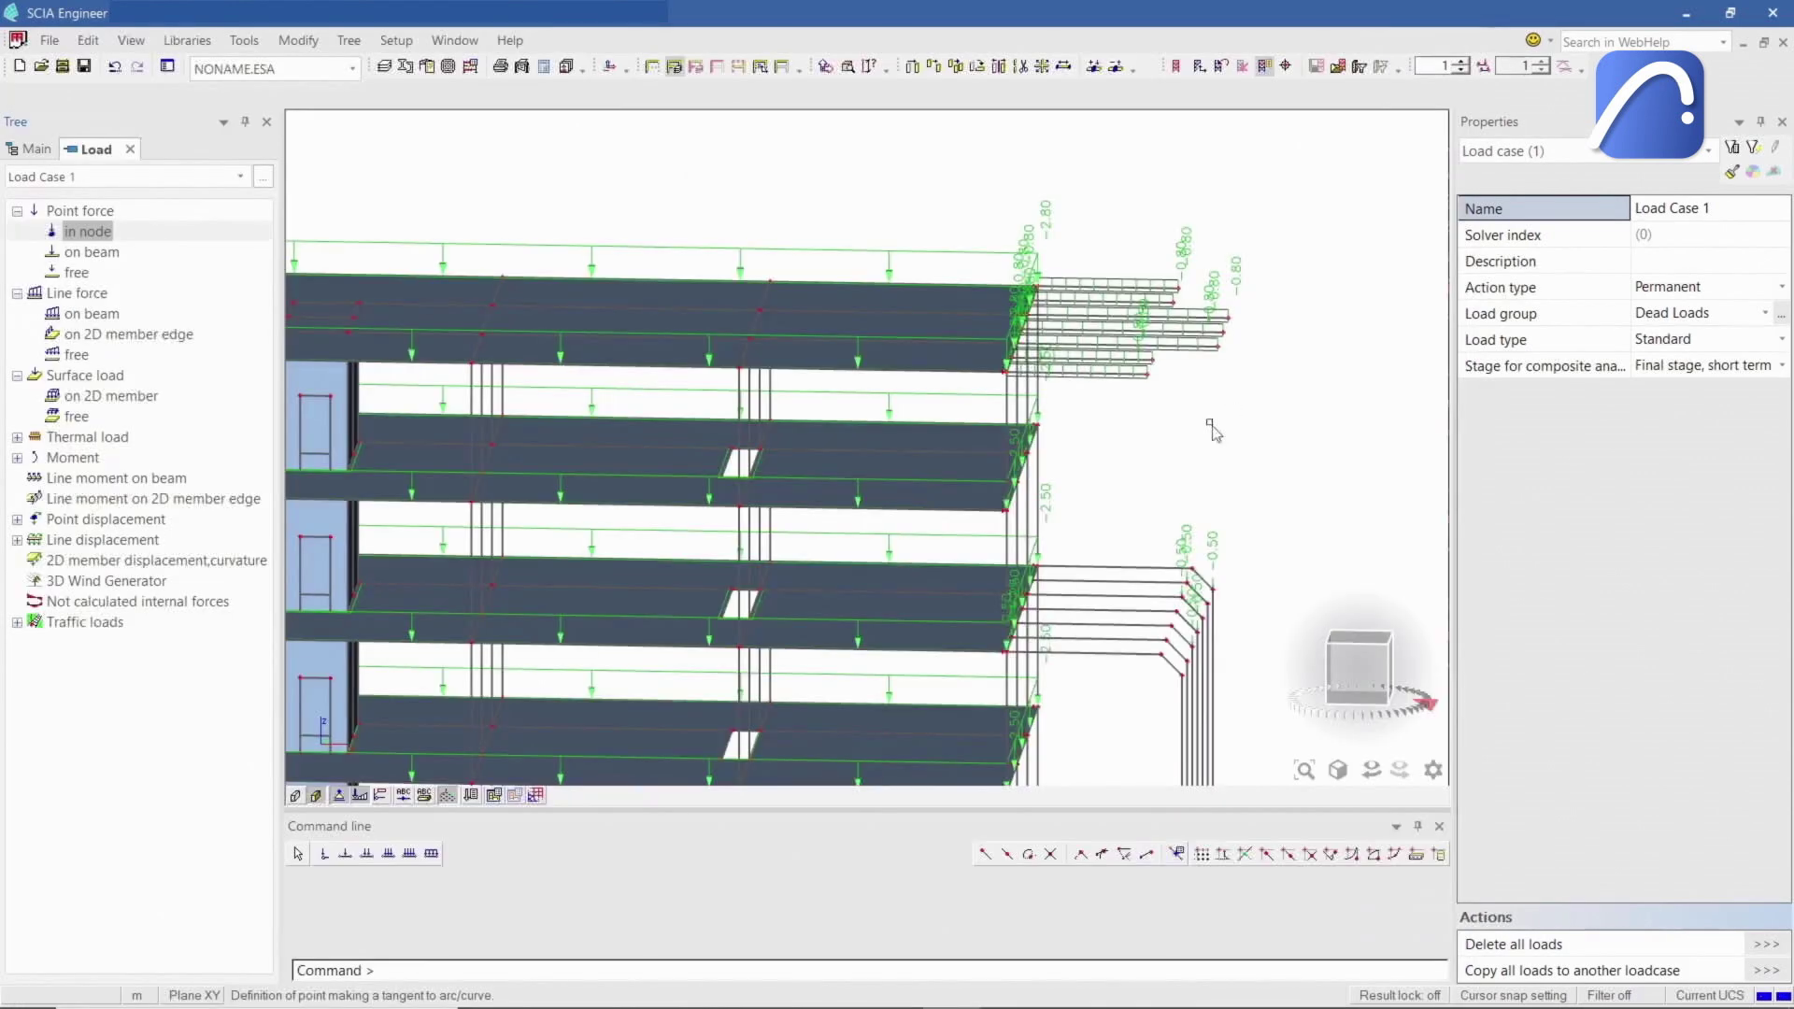
right_click_drag(1162, 474, 1136, 448, "ctrl")
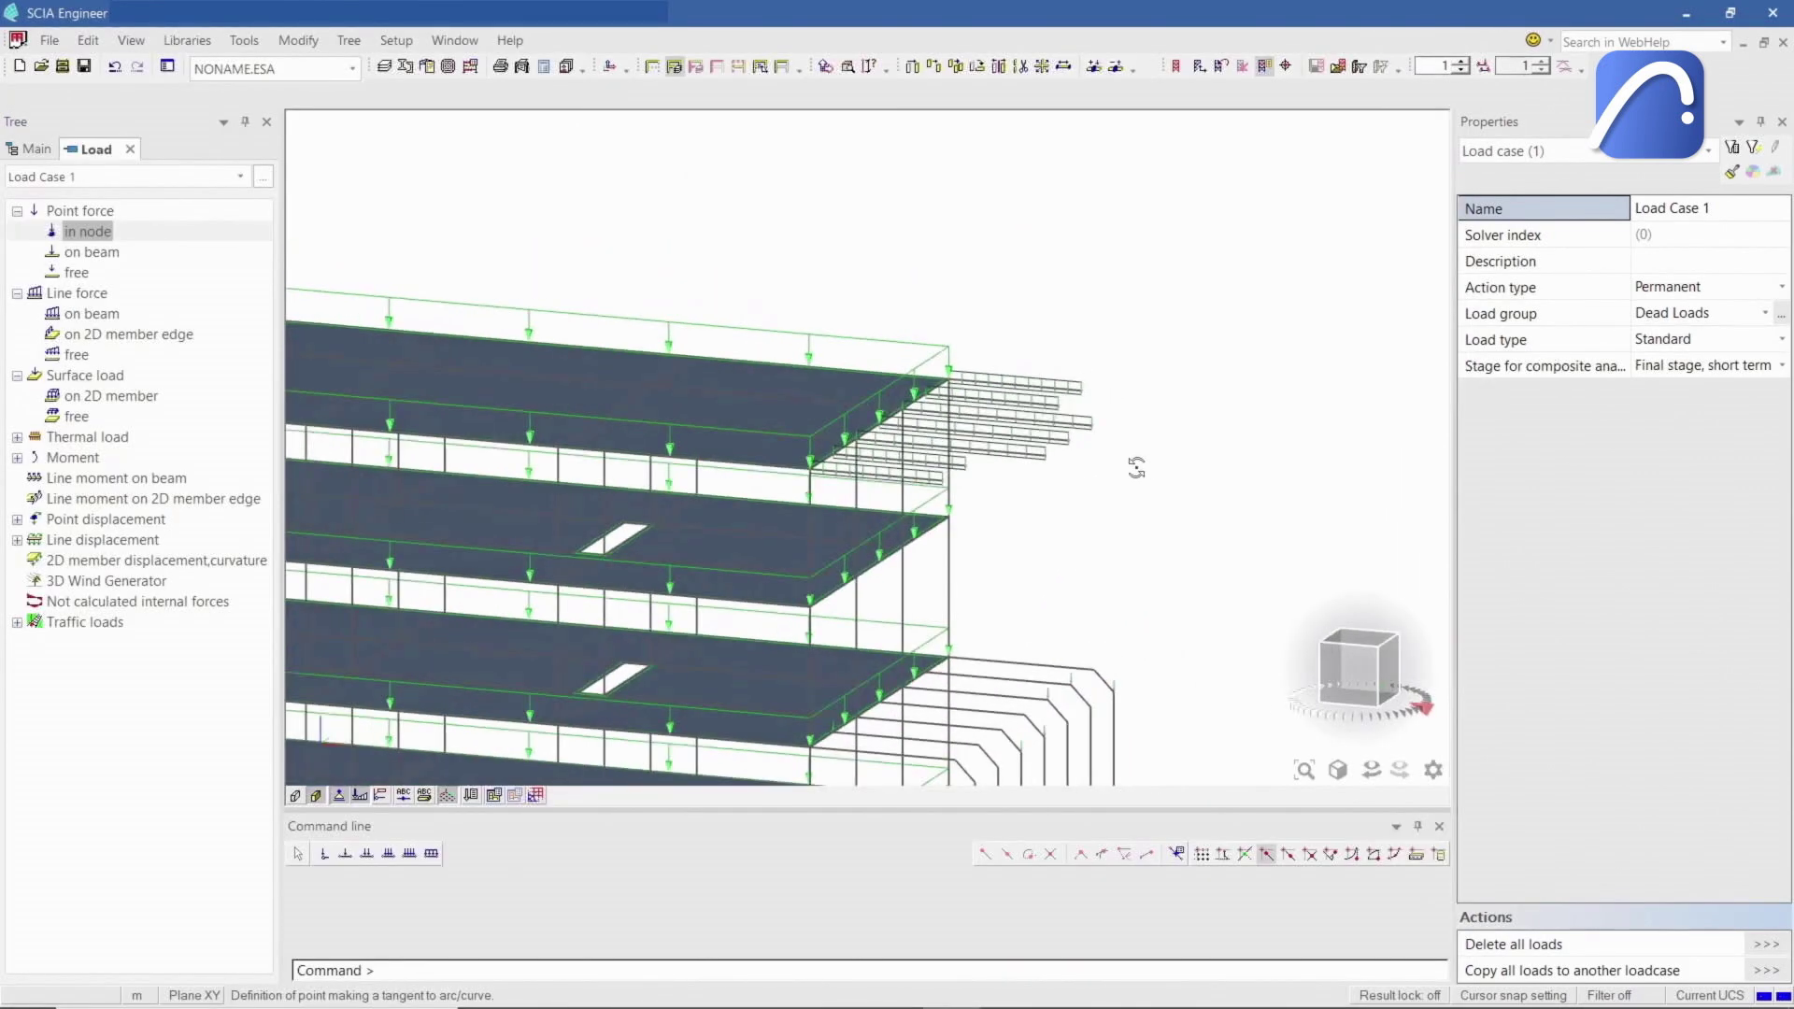
scroll(1128, 436, "up", 3)
scroll(1128, 437, "up", 3)
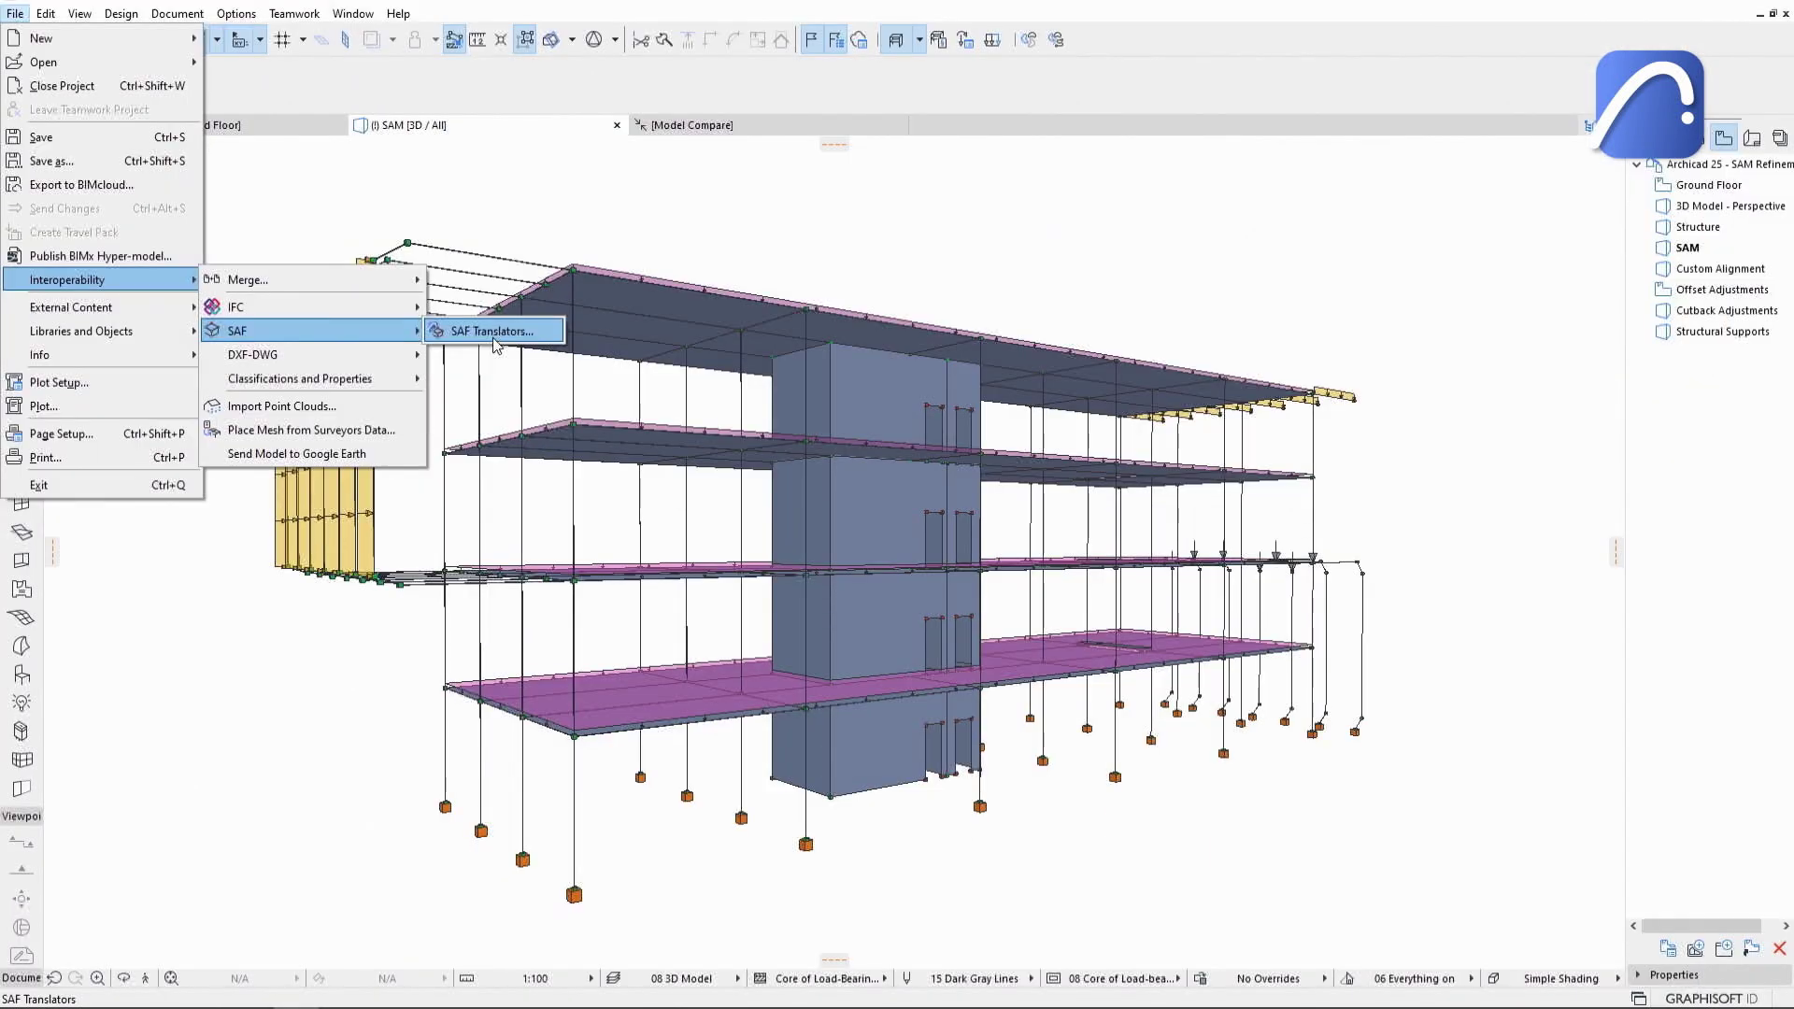
left_click(491, 331)
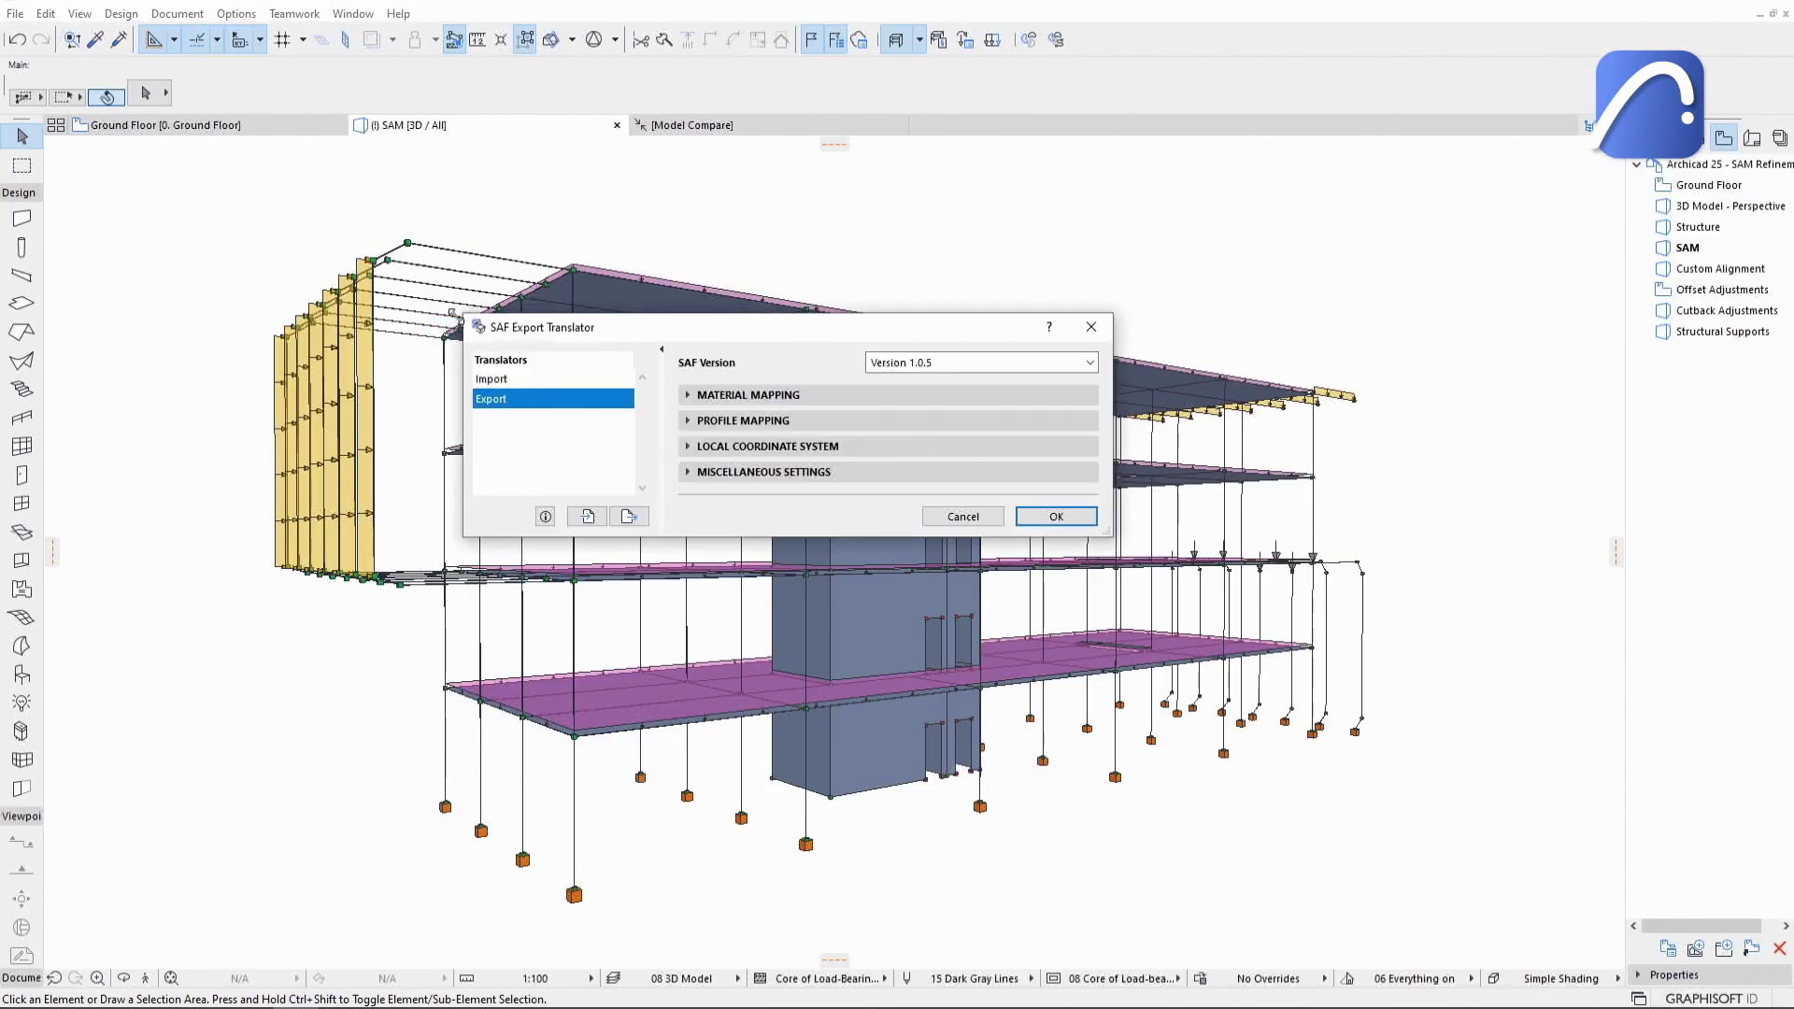
left_click(981, 364)
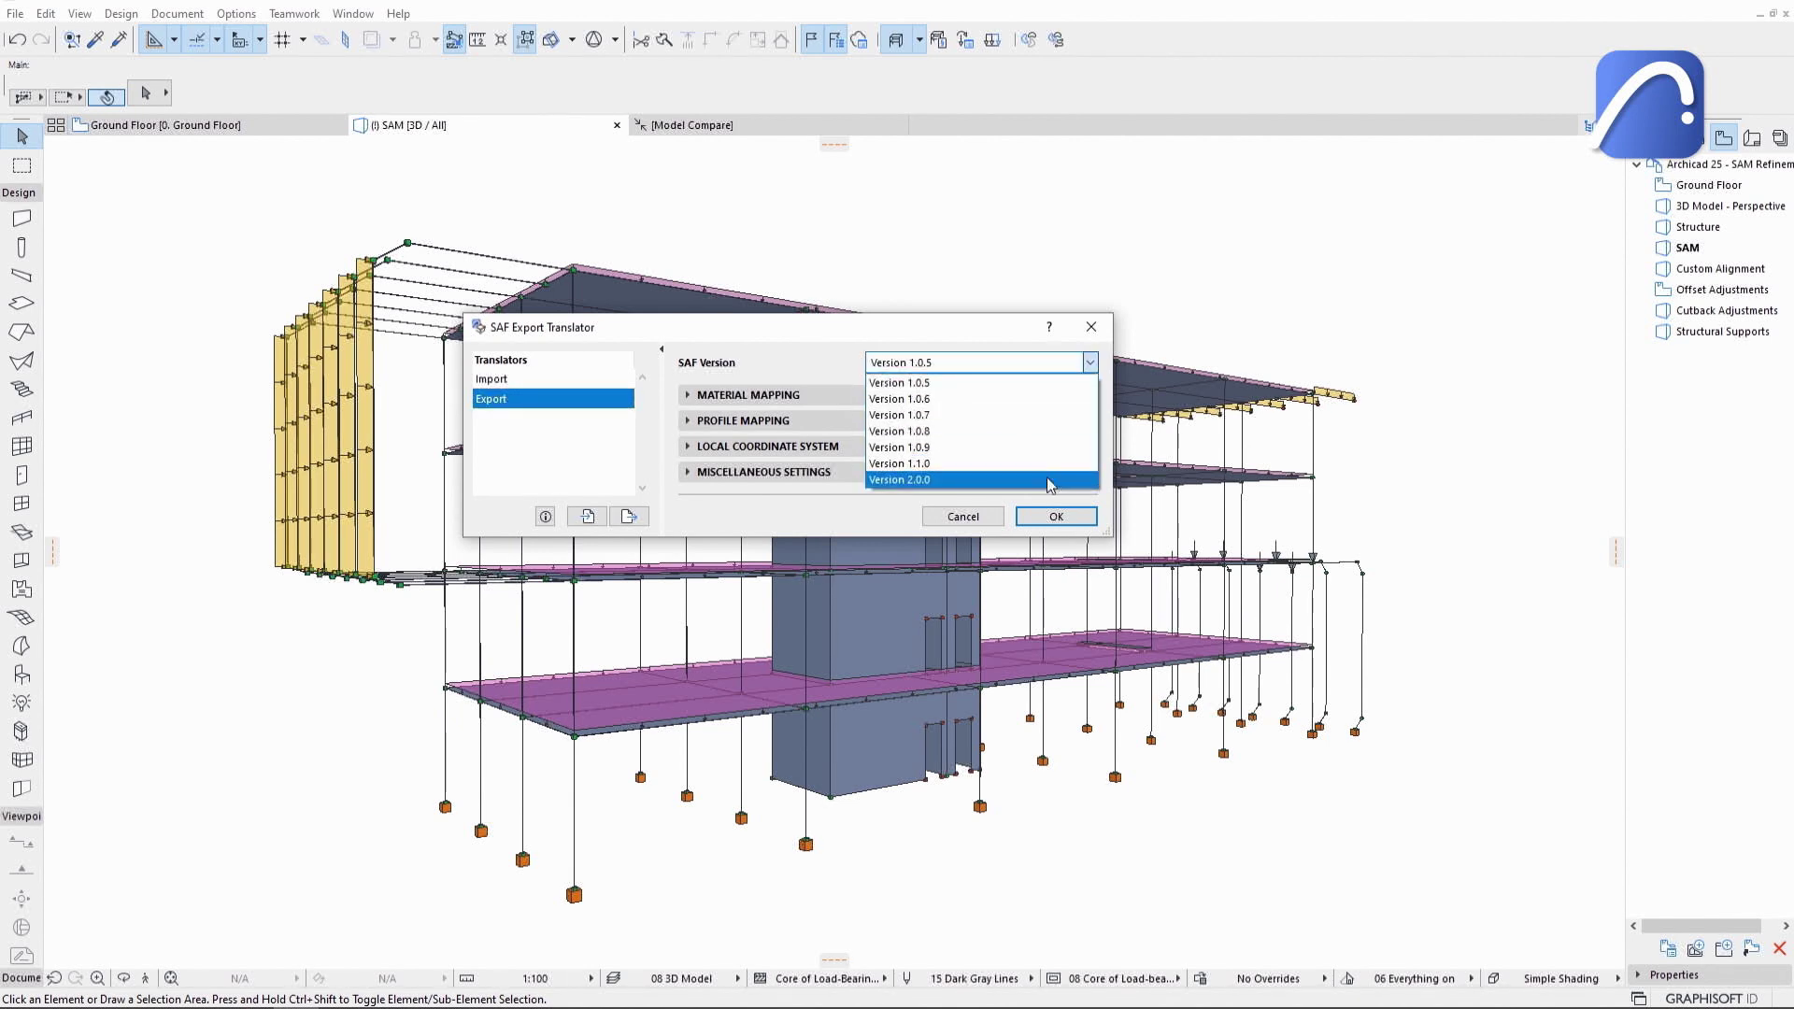
left_click(1049, 483)
left_click(1044, 520)
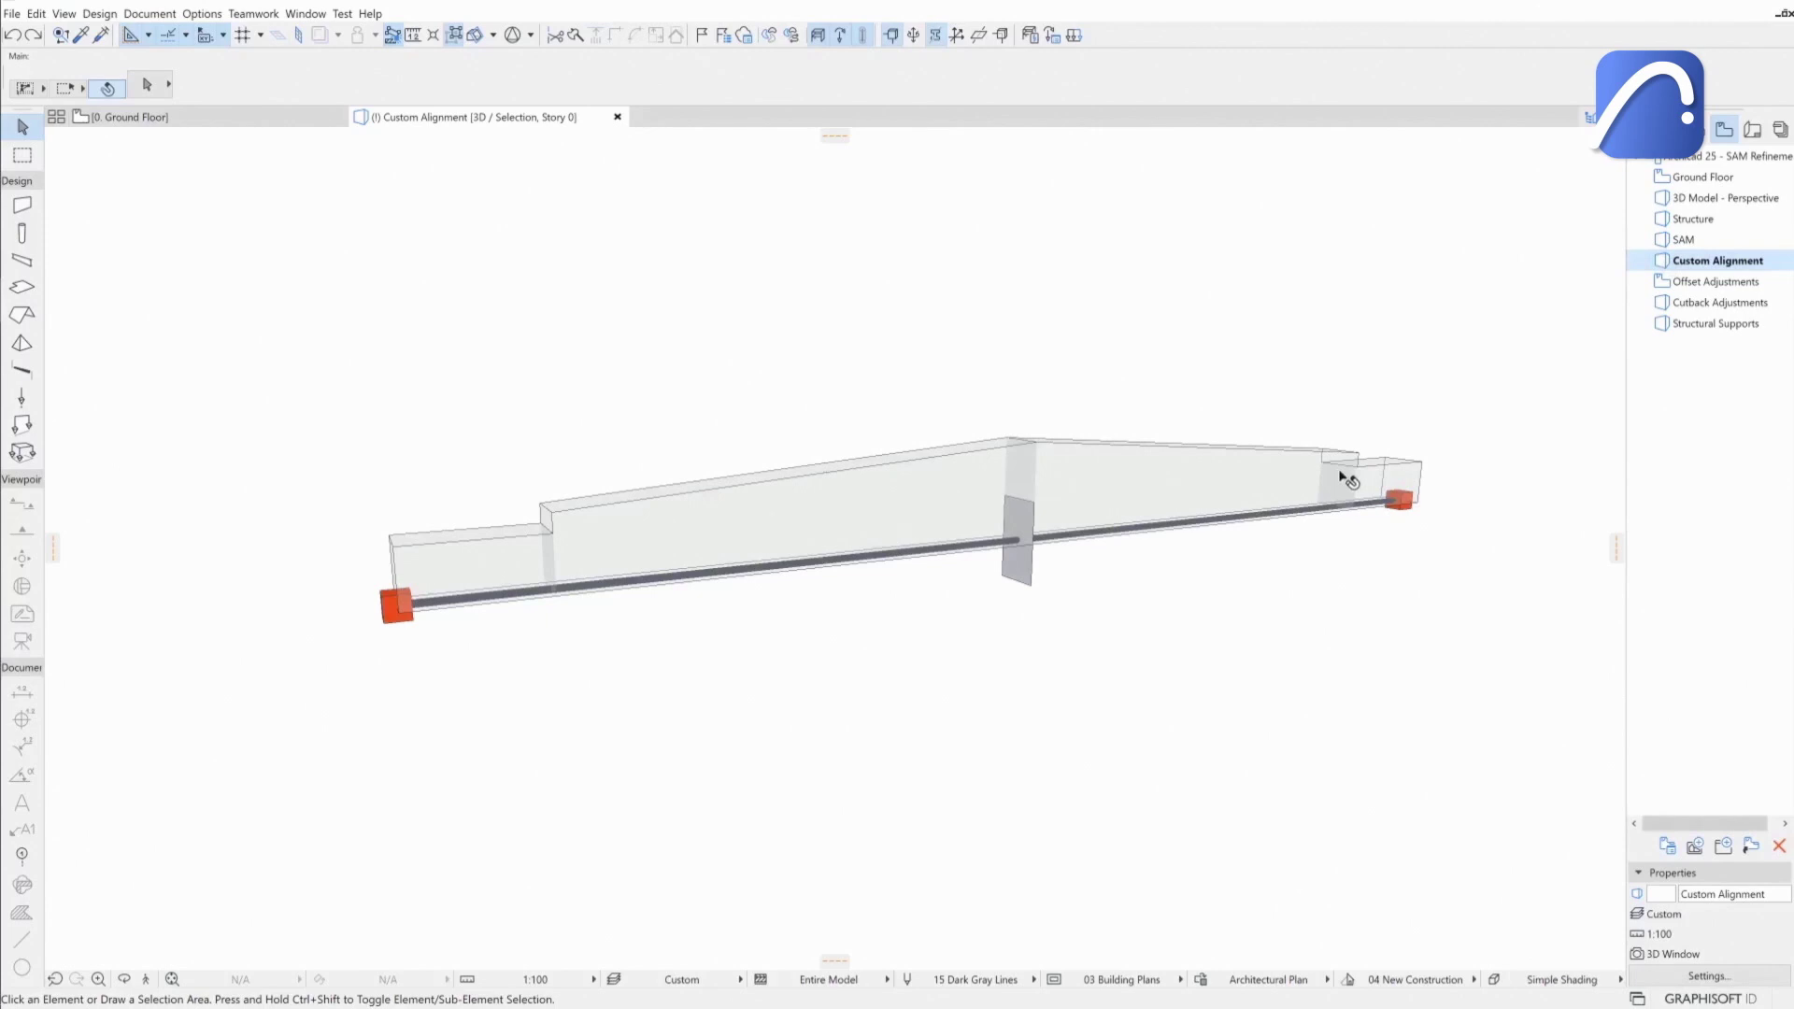
Step: Select the tapered timber beam and review its segment structure in its settings
left_click(1318, 484)
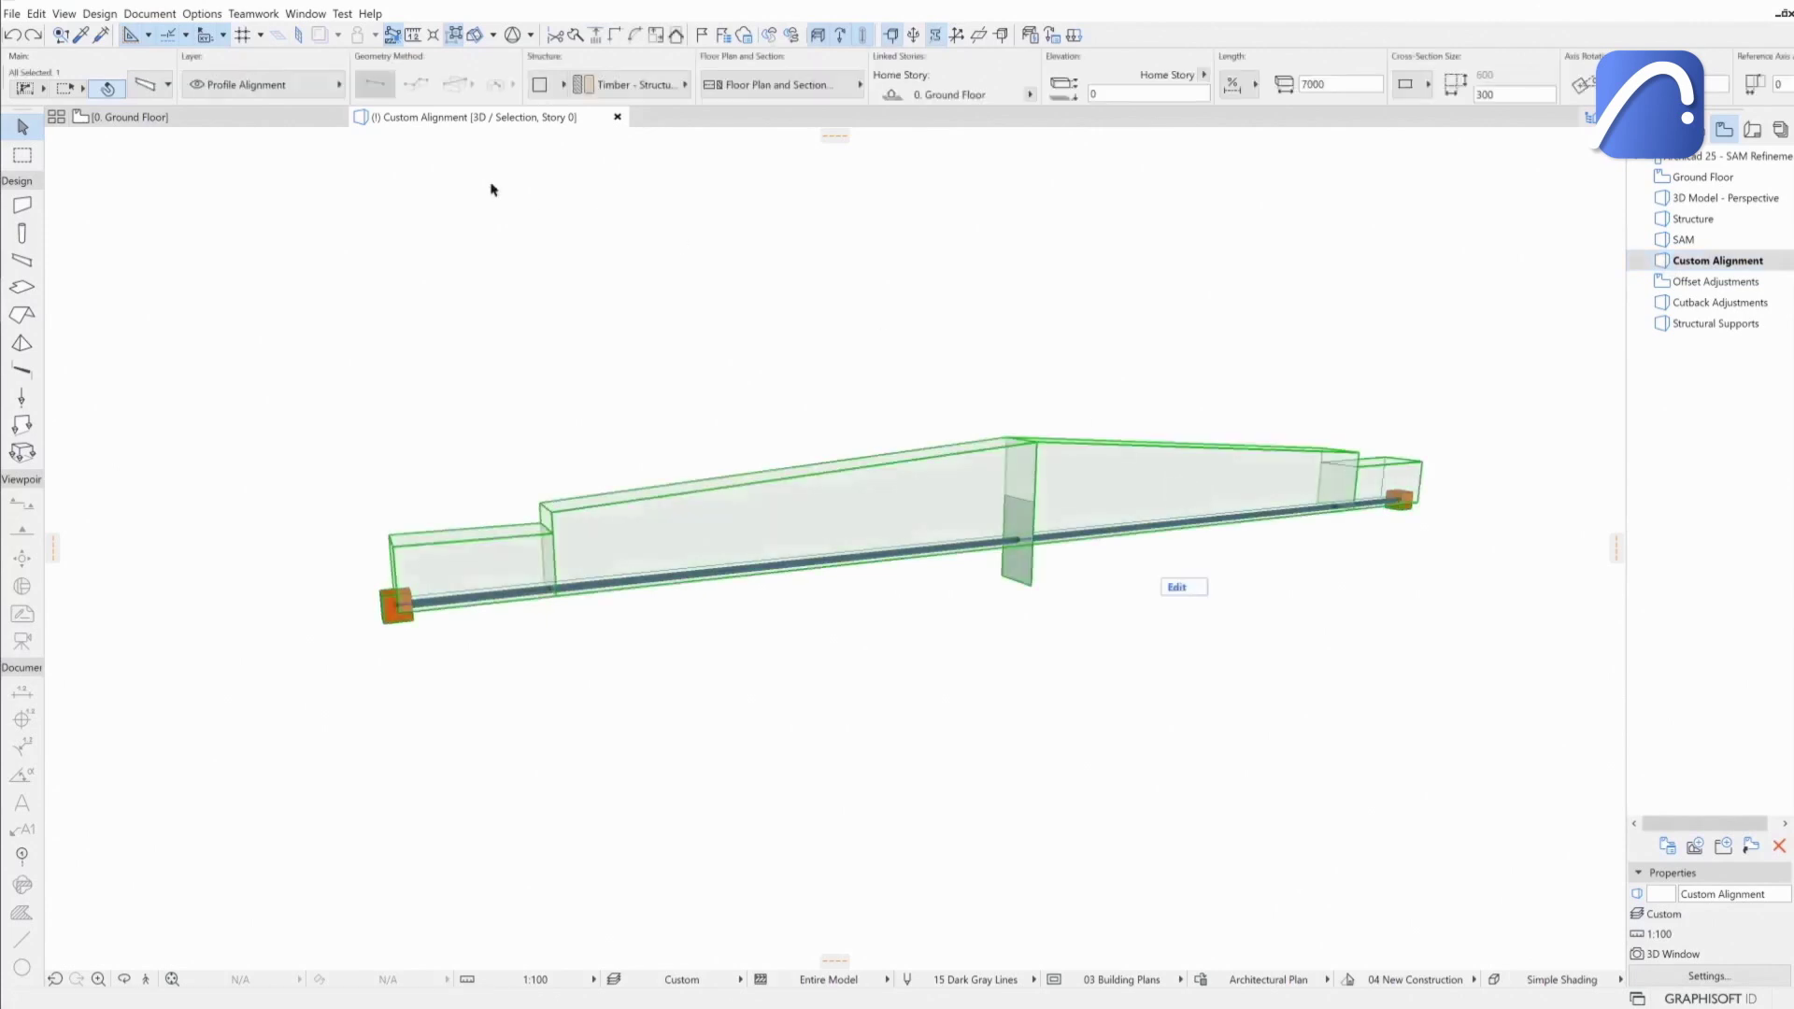
key("ctrl+t")
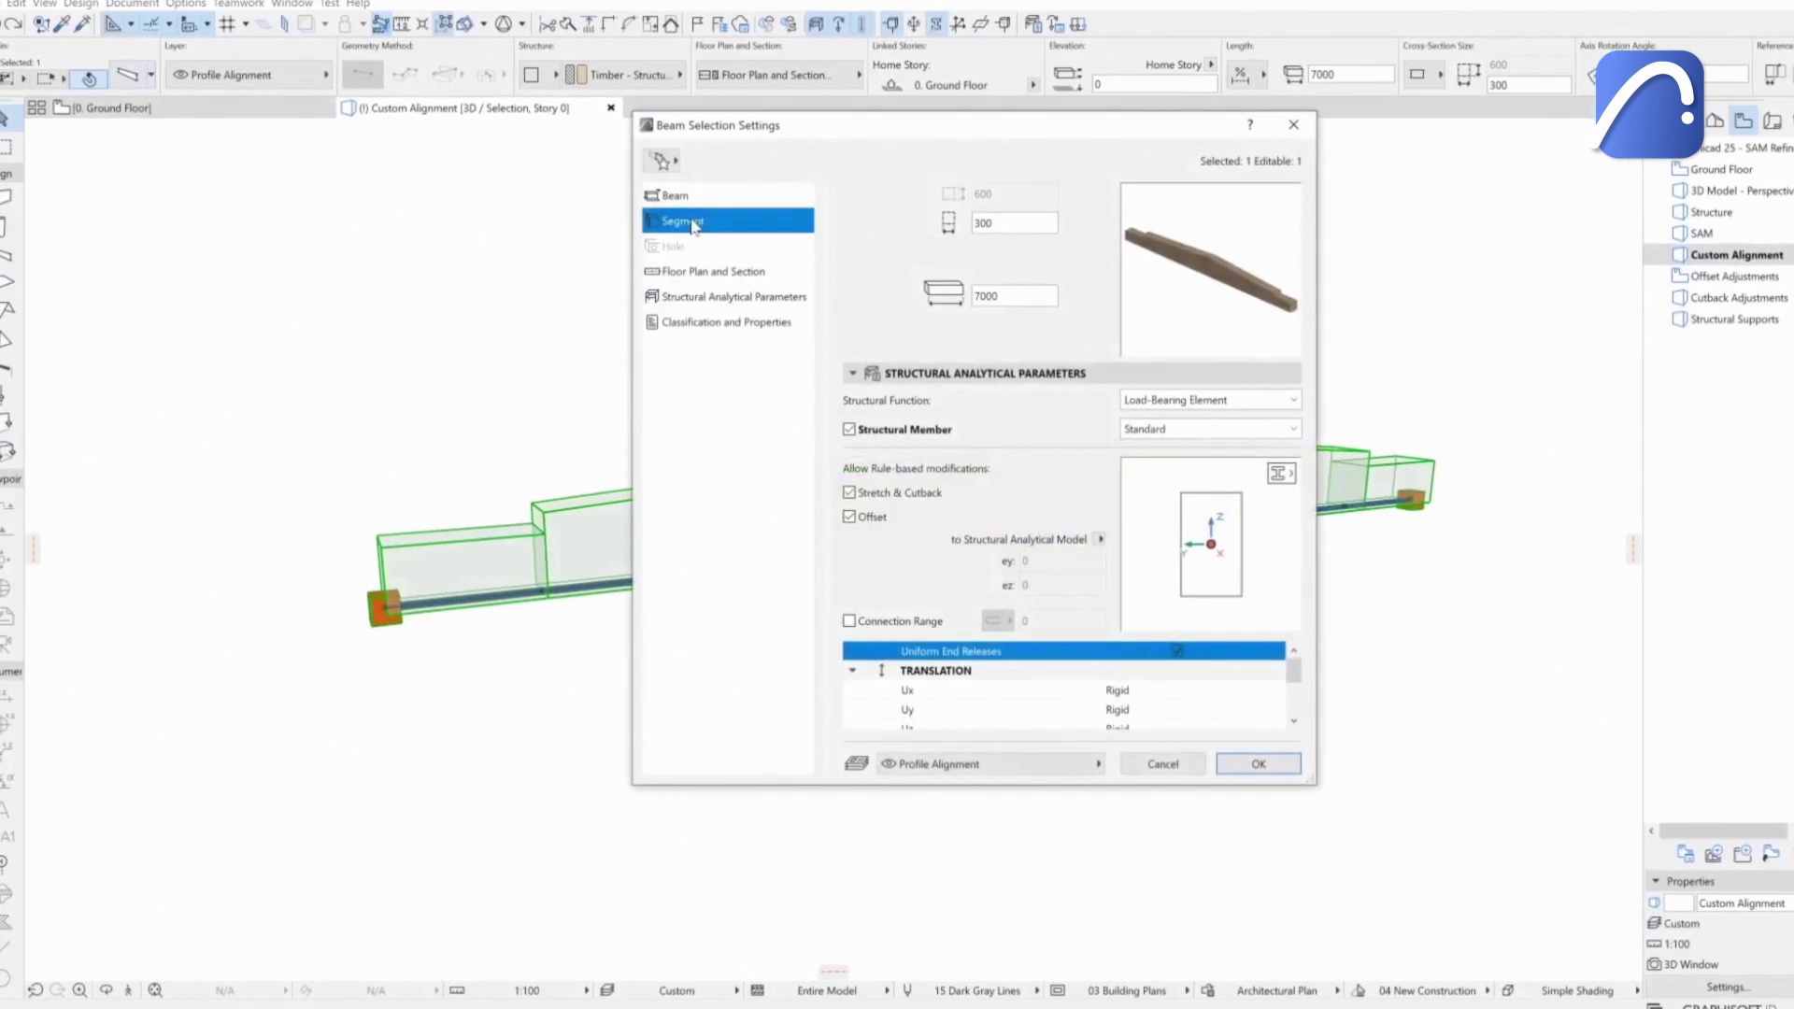
left_click(912, 269)
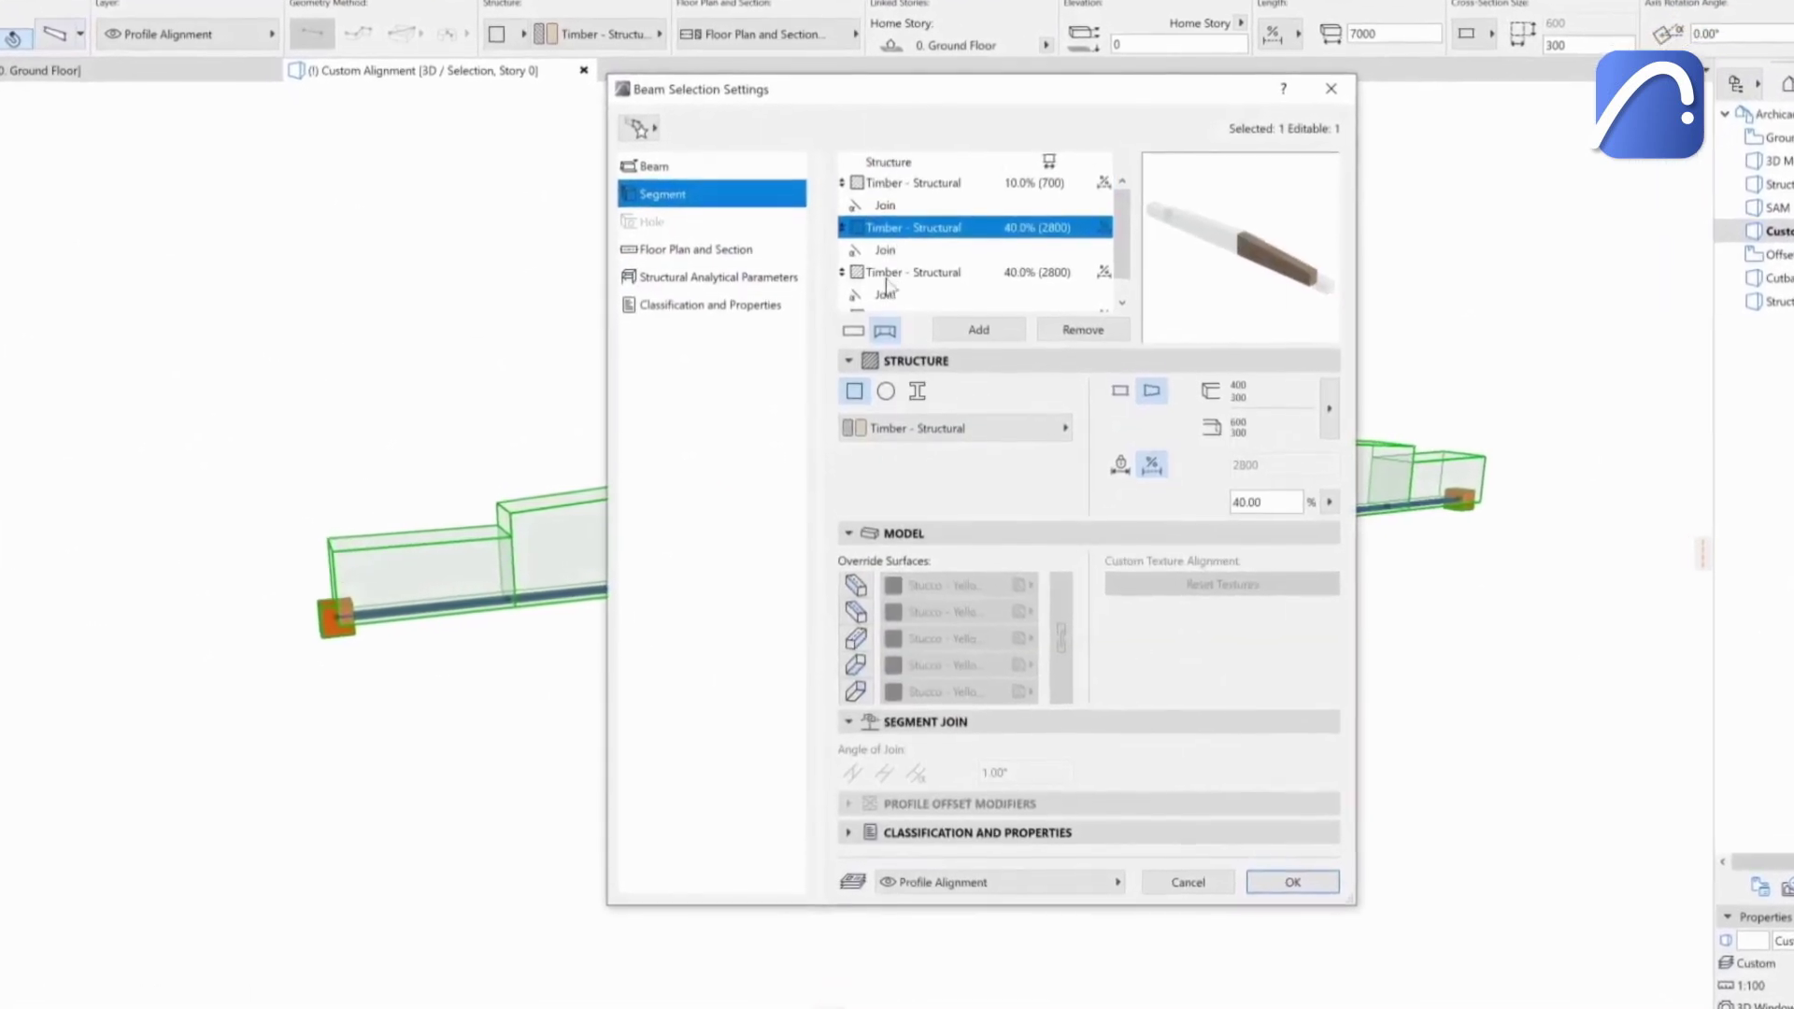
scroll(893, 270, "down", 1)
left_click(896, 289)
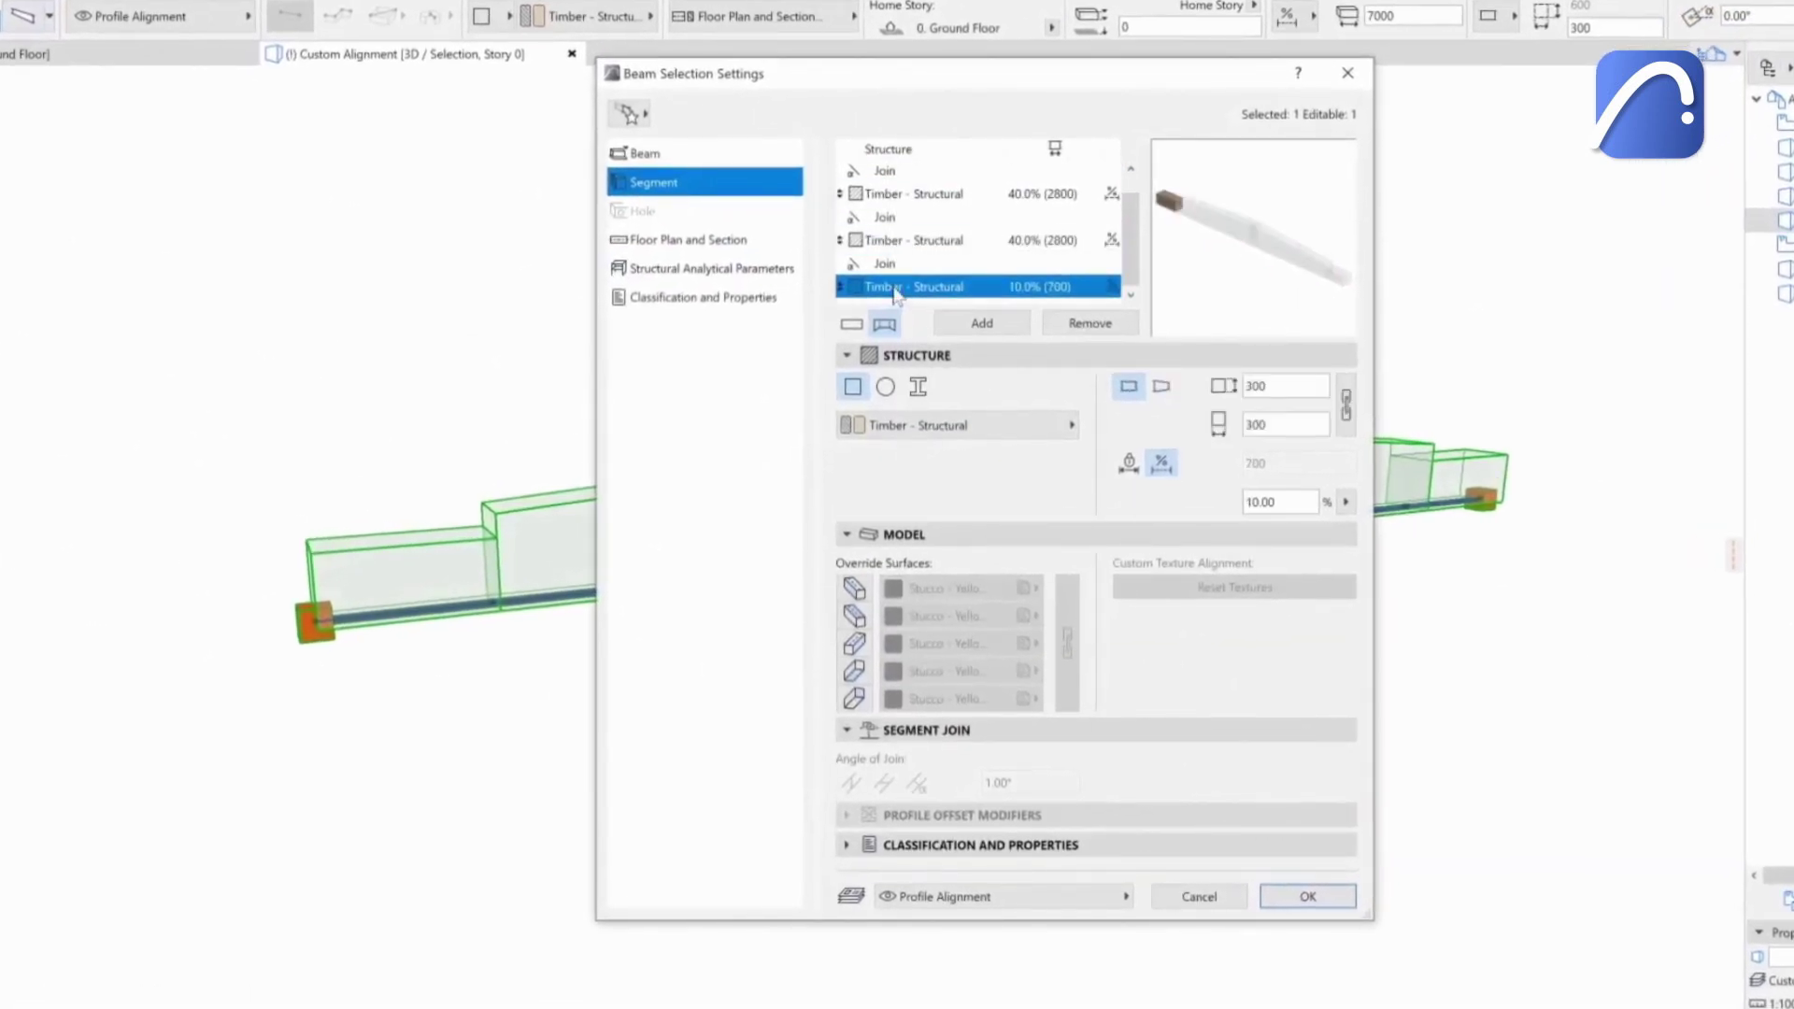
left_click(646, 153)
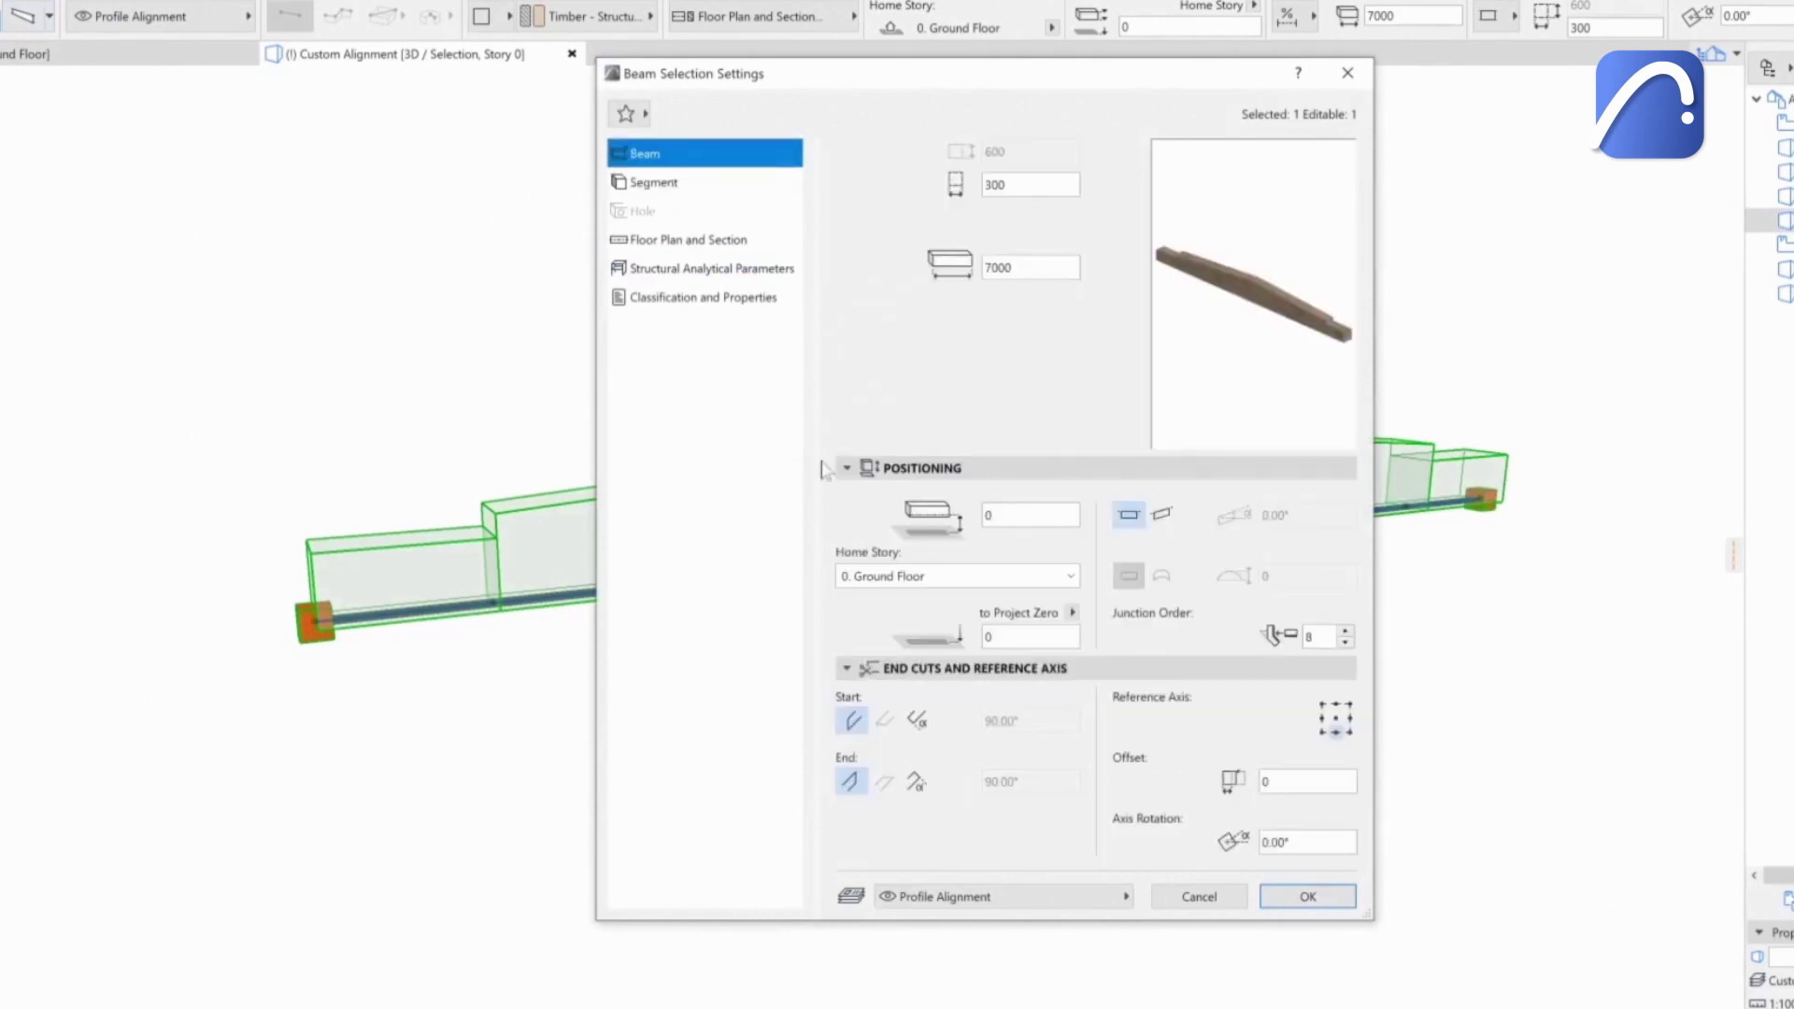
Step: Give the beam a 500 × 300 timber replacement profile with overridden alignment
left_click(700, 270)
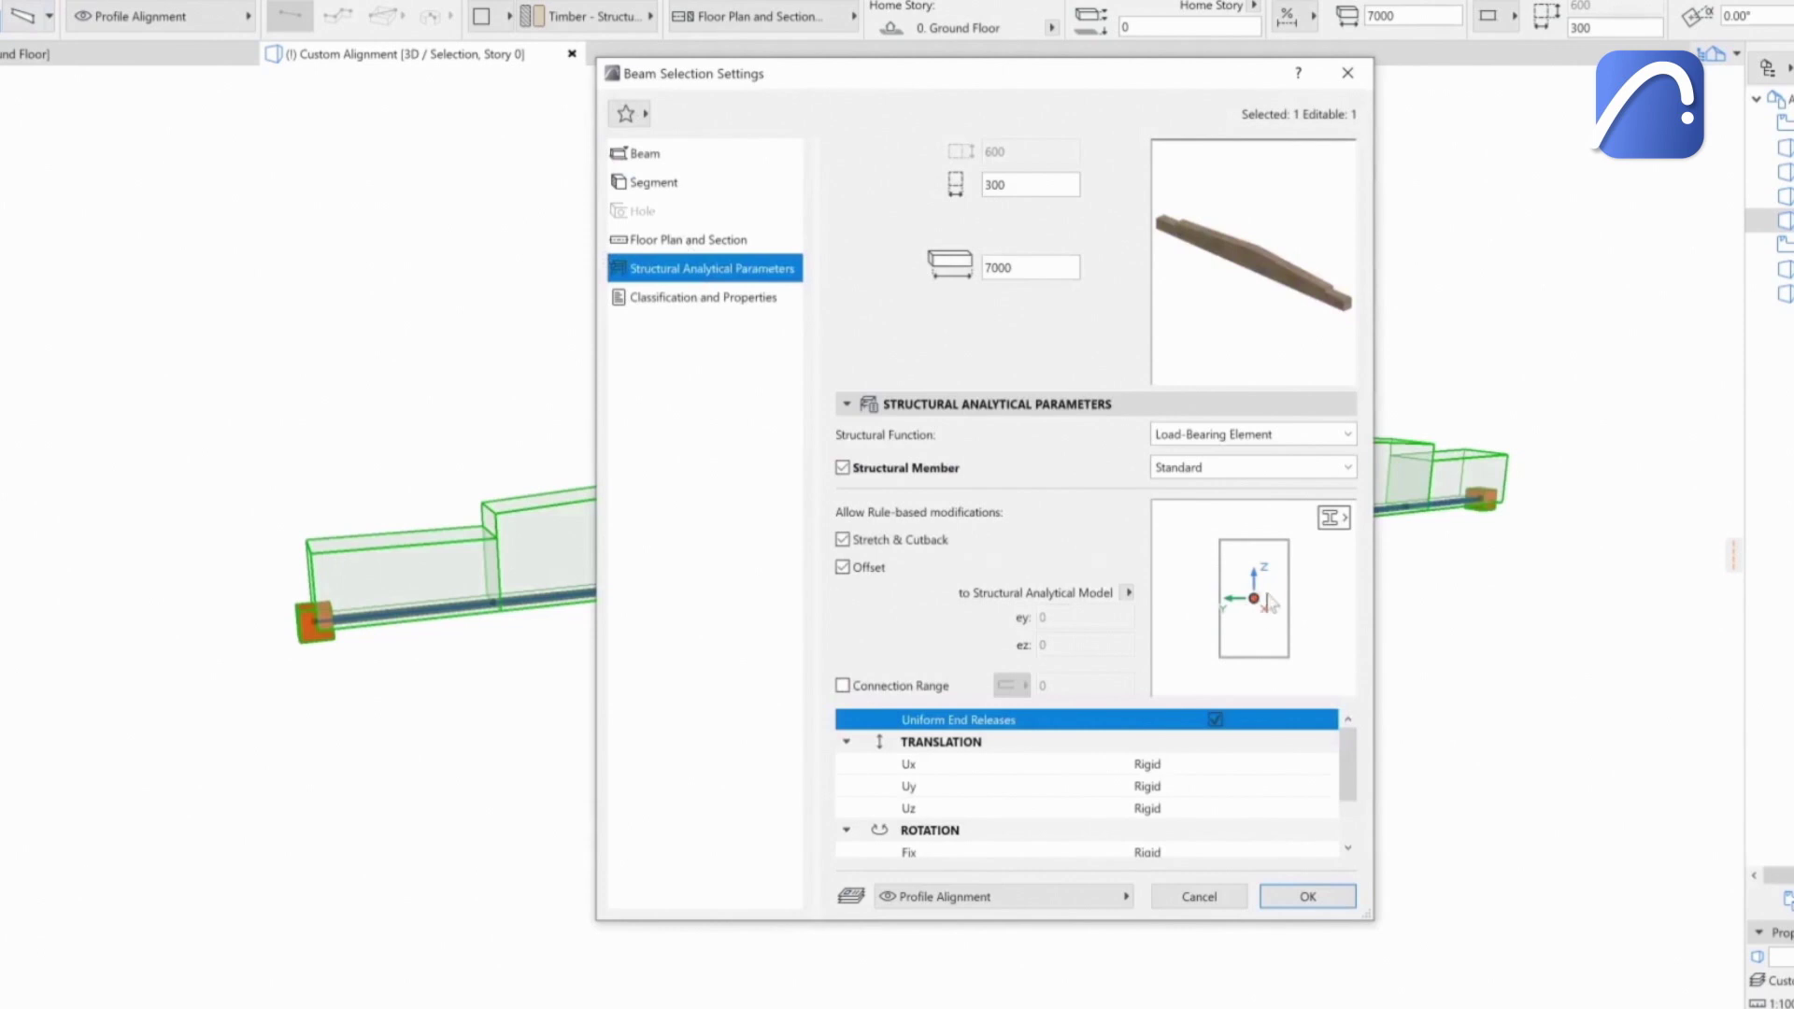
left_click(1333, 518)
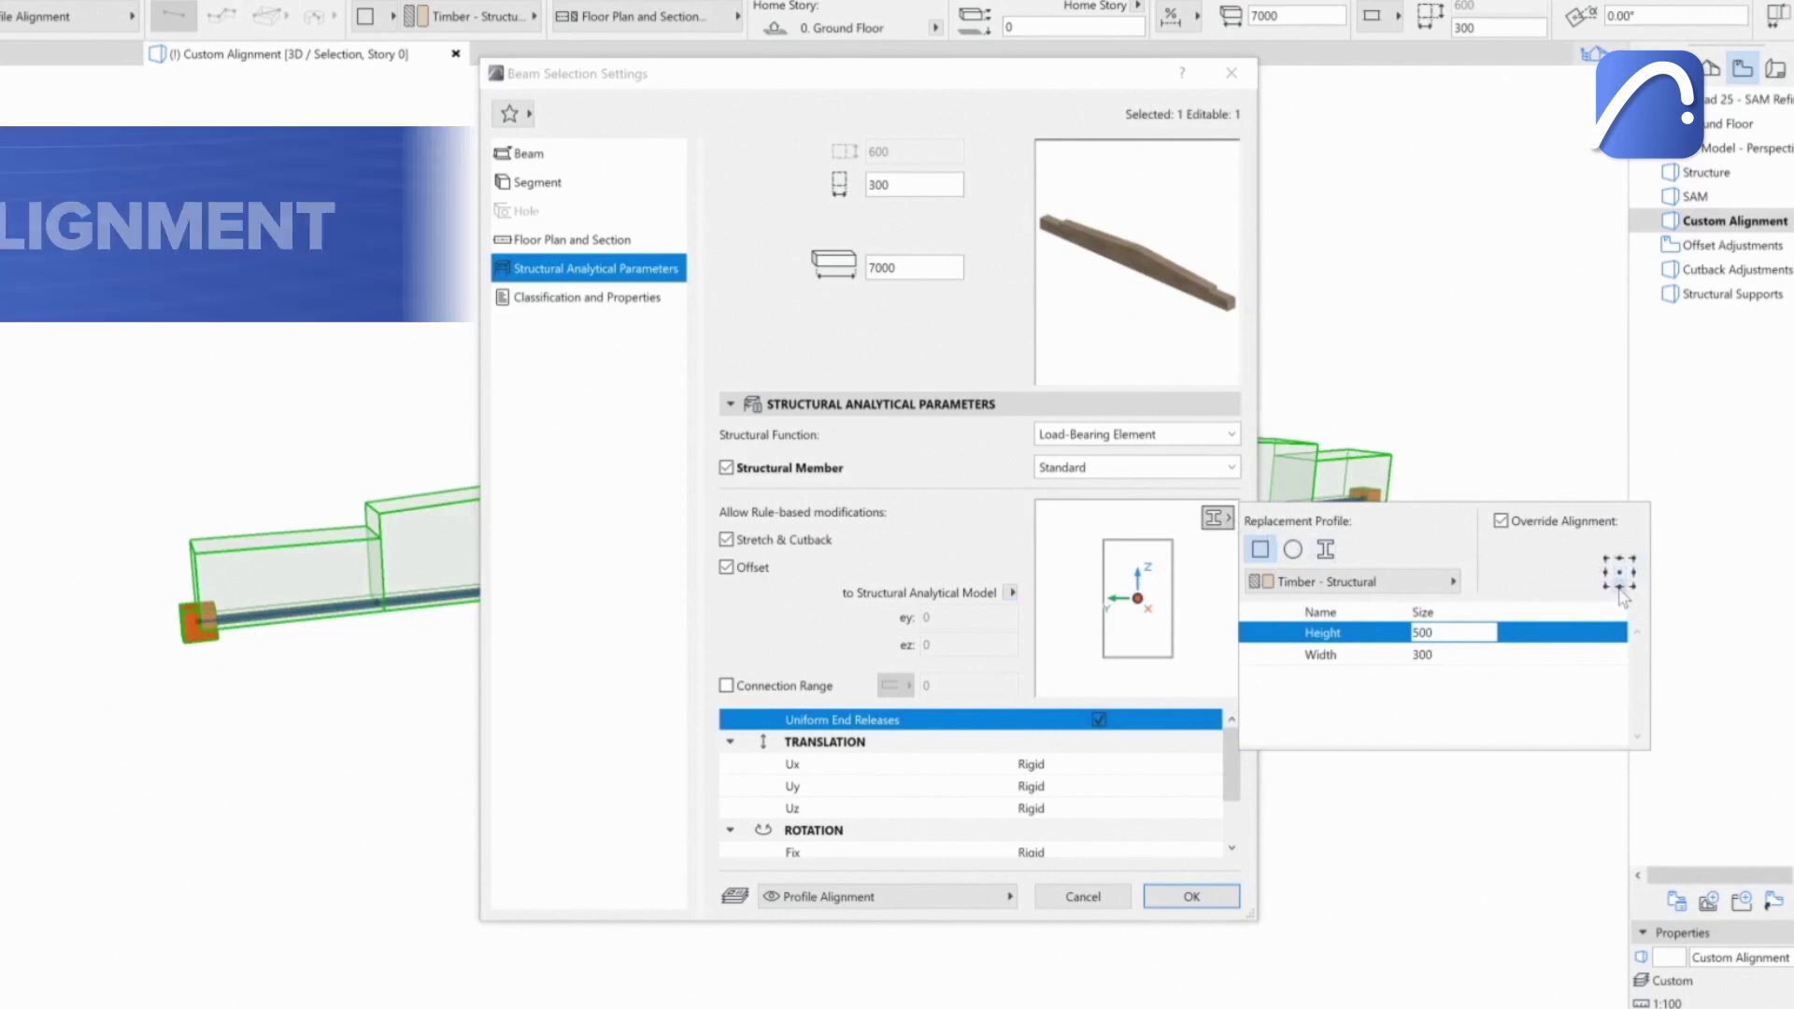
left_click(1217, 518)
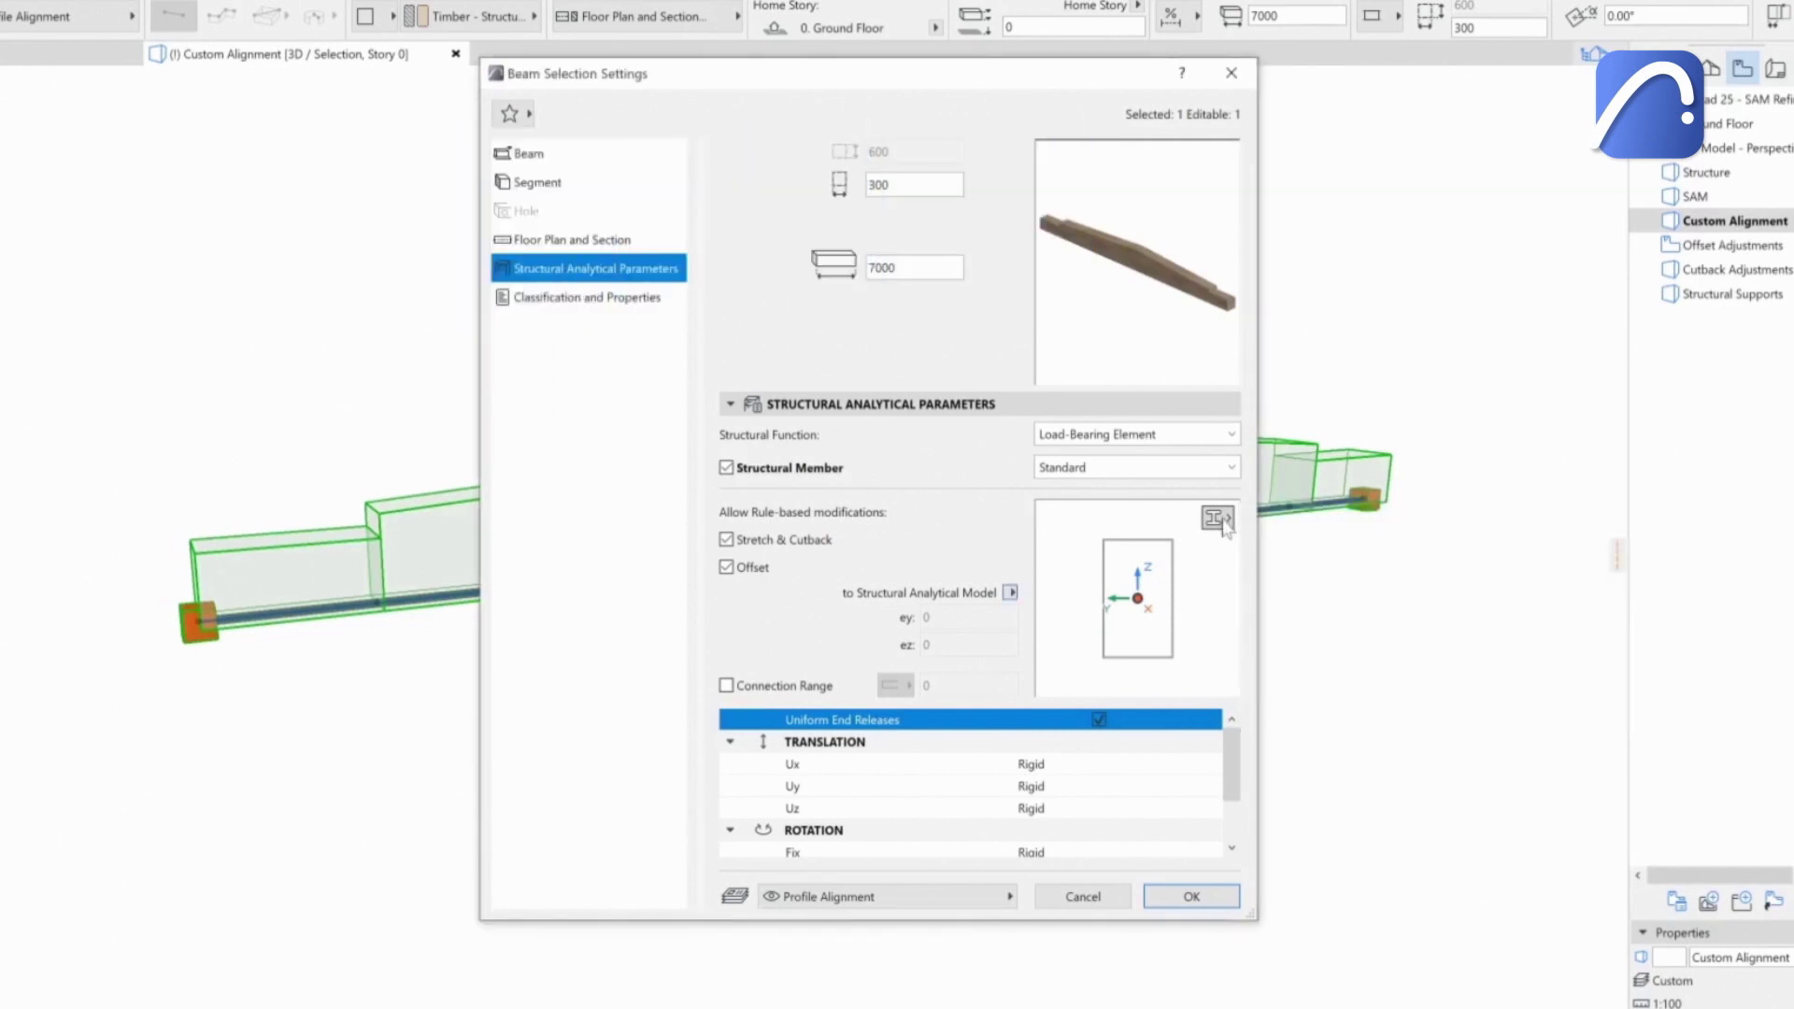
left_click(1191, 895)
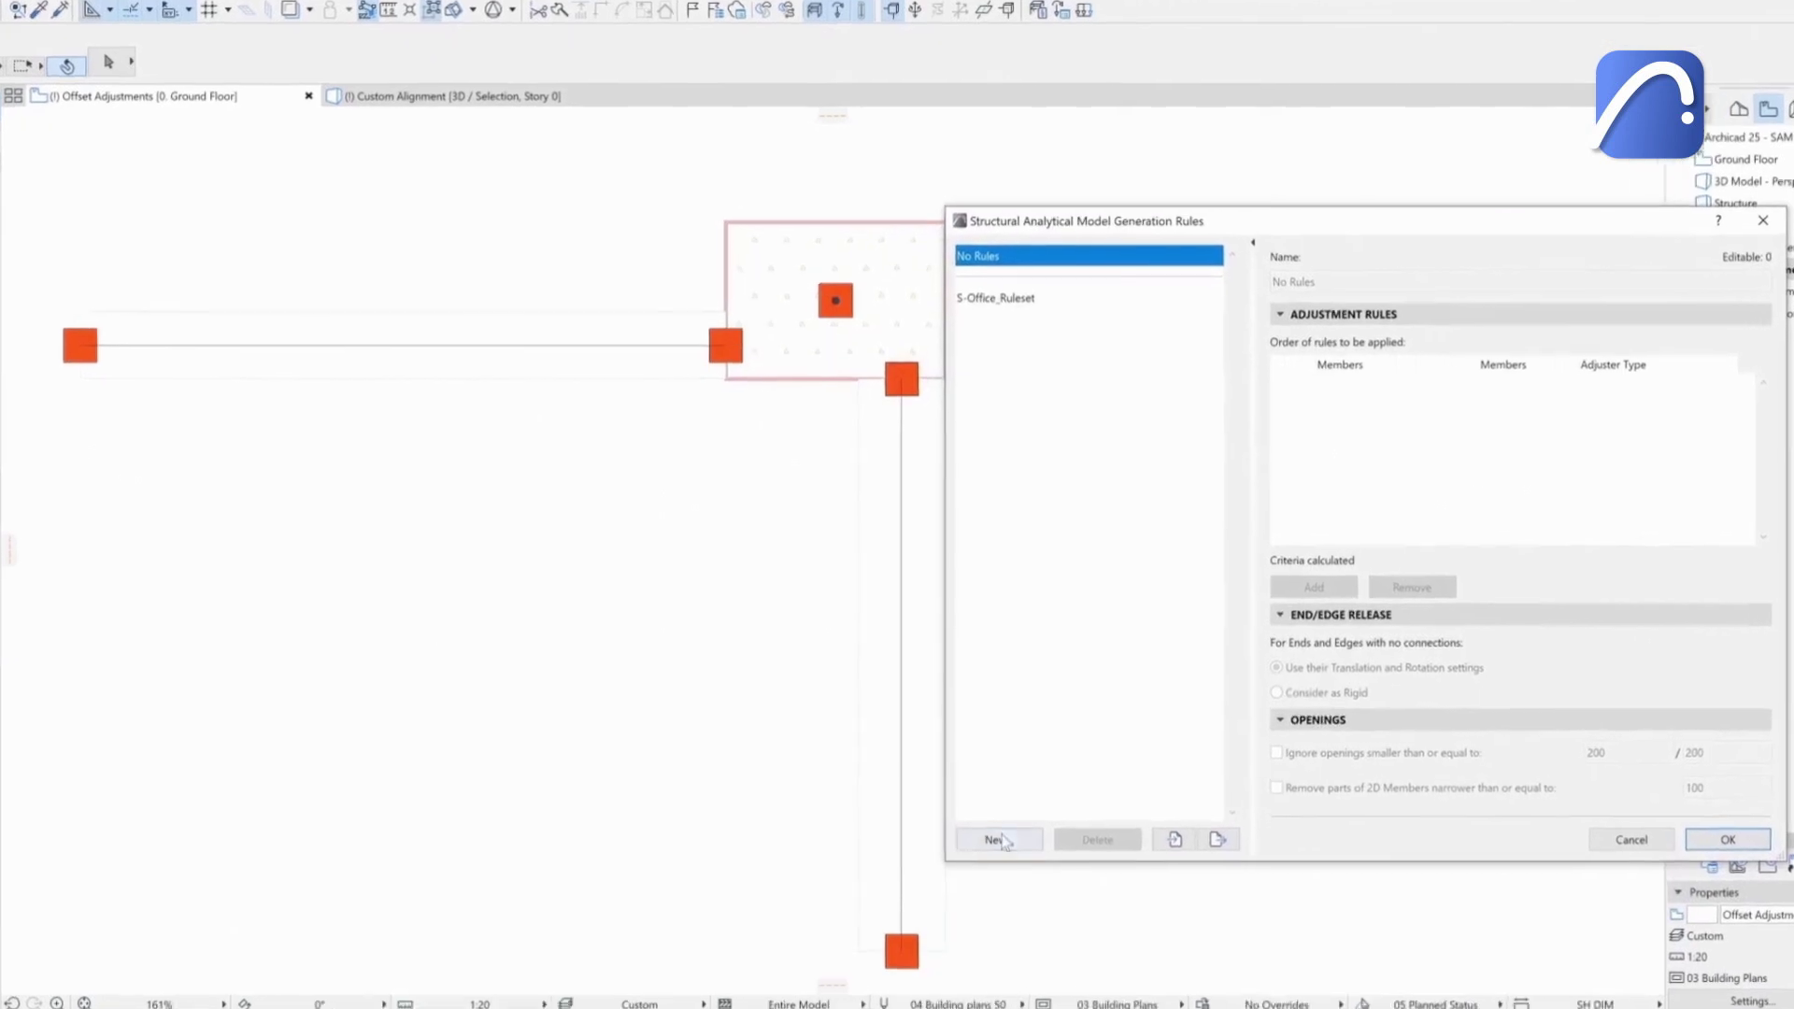
Step: Add a Column→Beam rule that offsets members to their intersection
left_click(1024, 418)
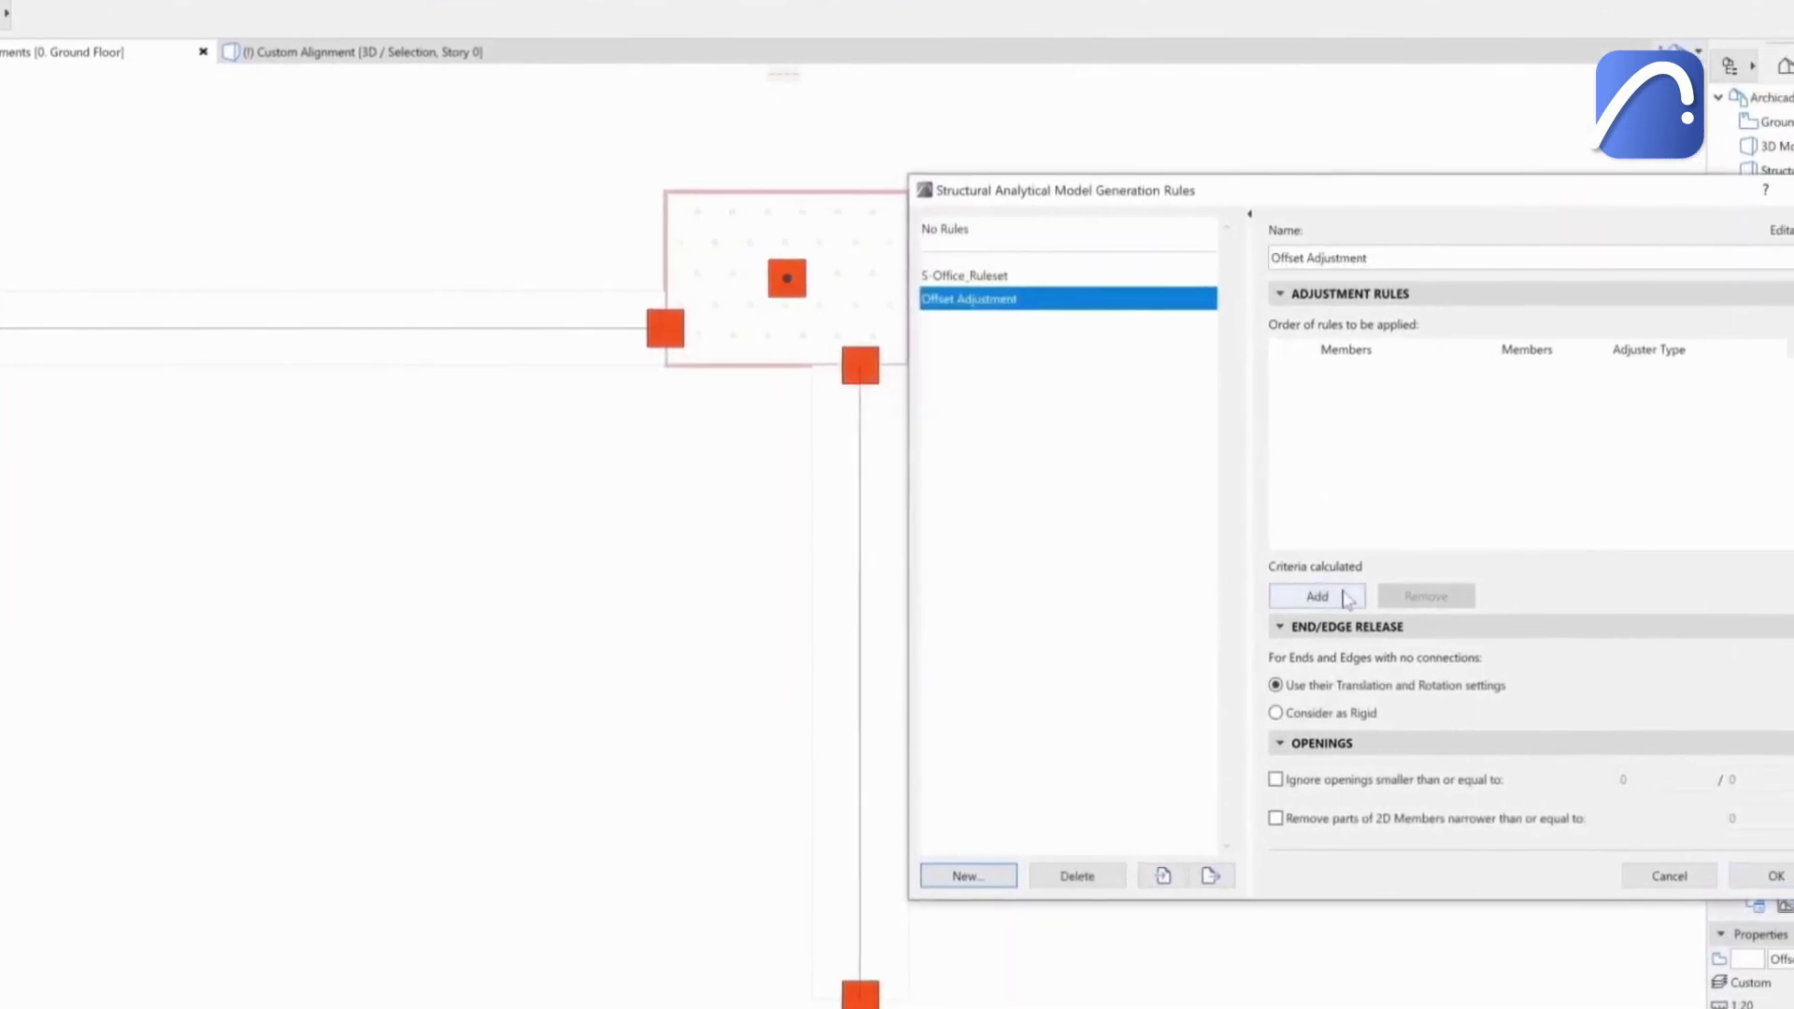
left_click(1261, 595)
left_click(1289, 370)
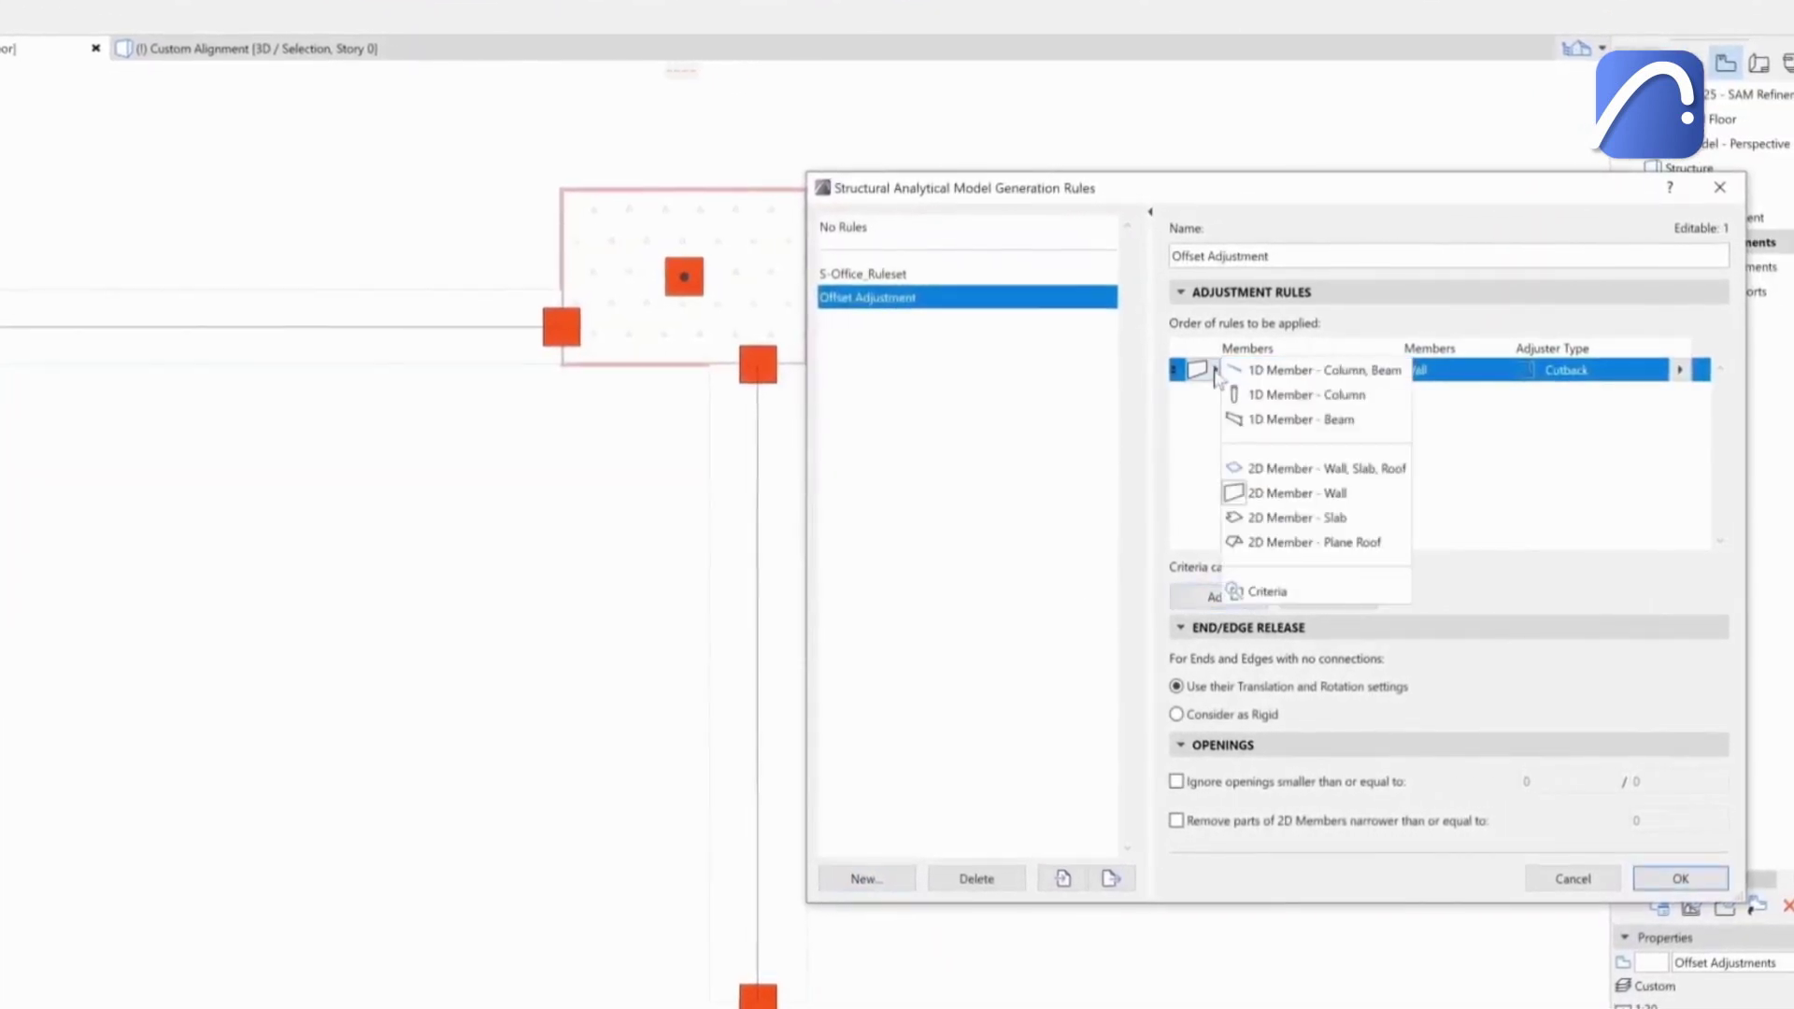
left_click(1304, 393)
left_click(1381, 369)
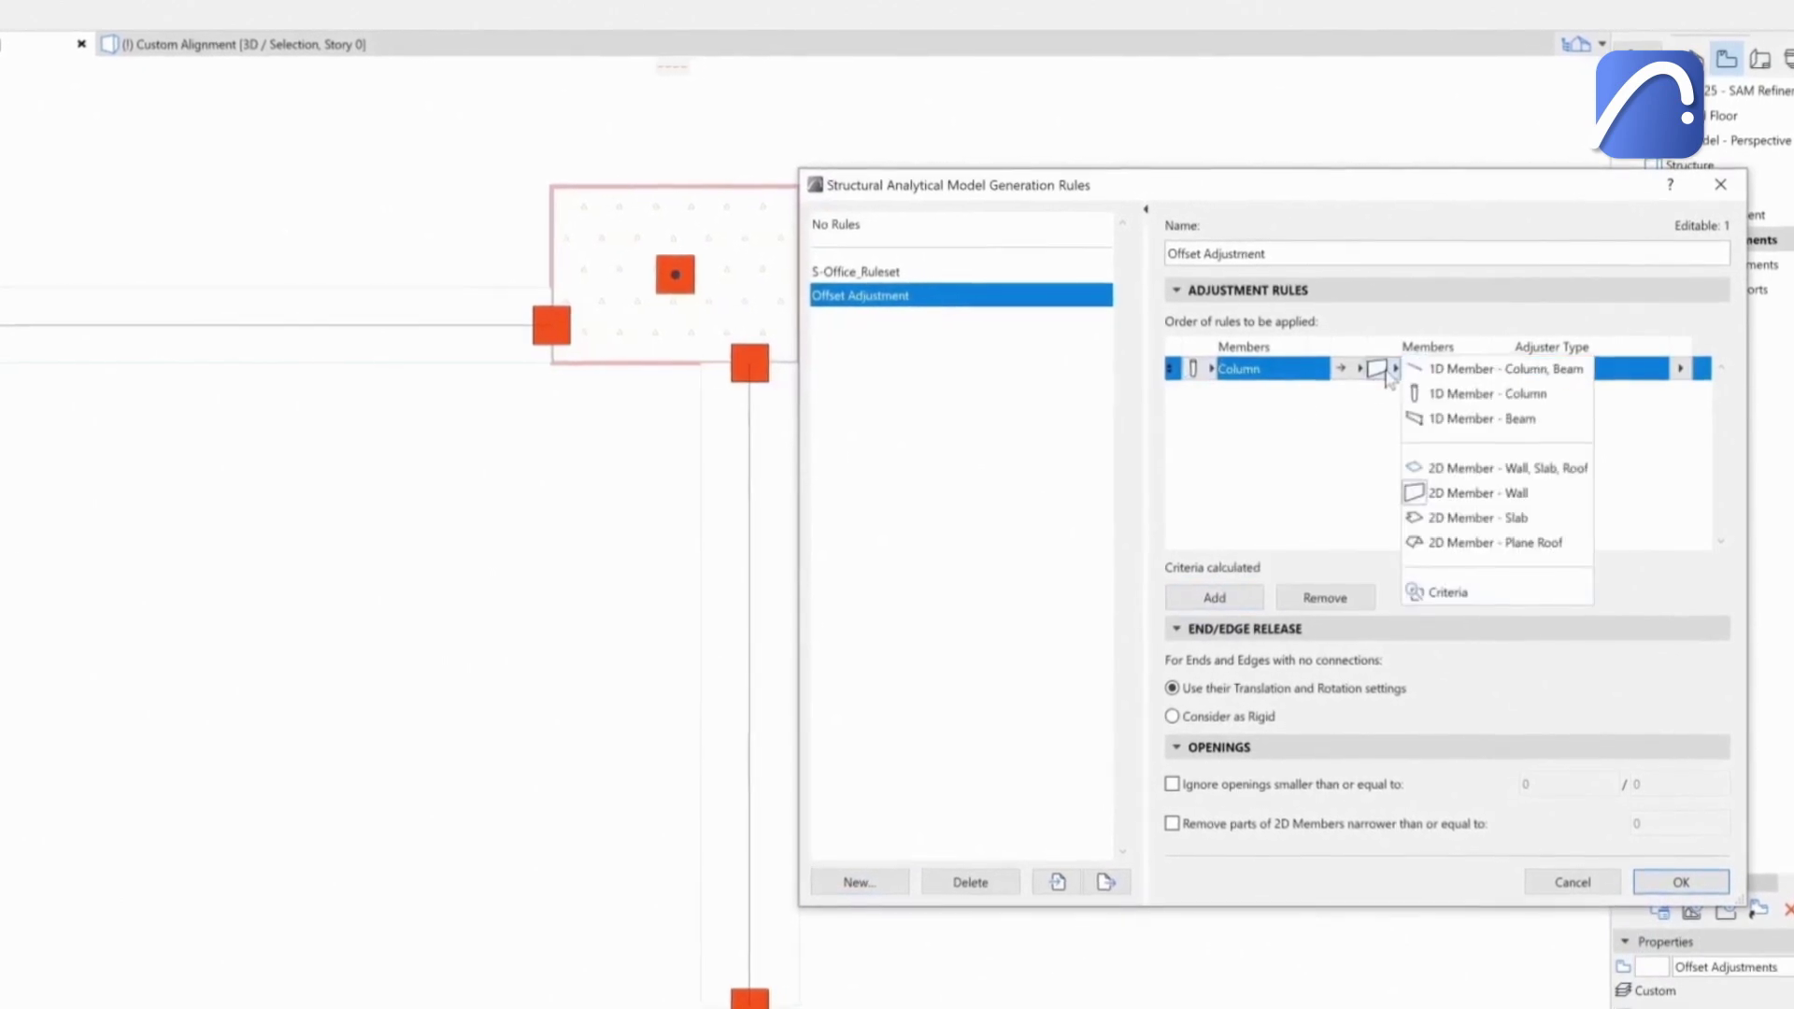
left_click(1482, 418)
left_click(1680, 367)
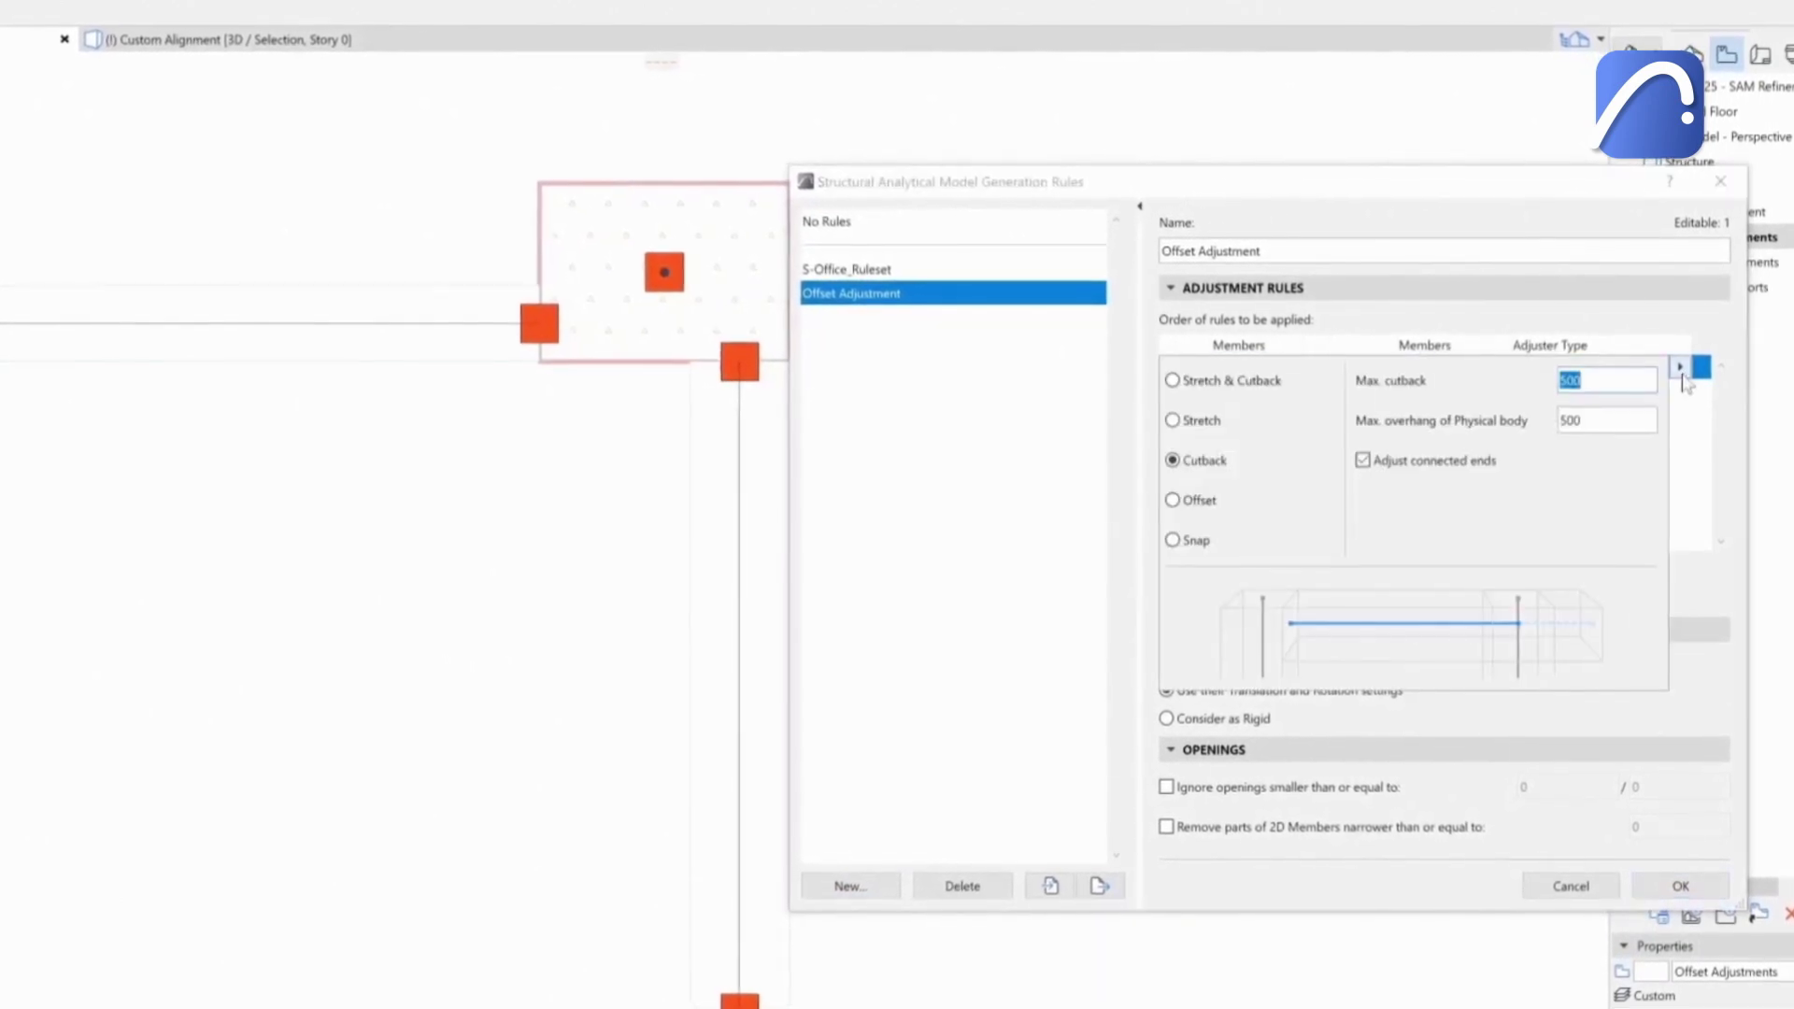
left_click(1171, 501)
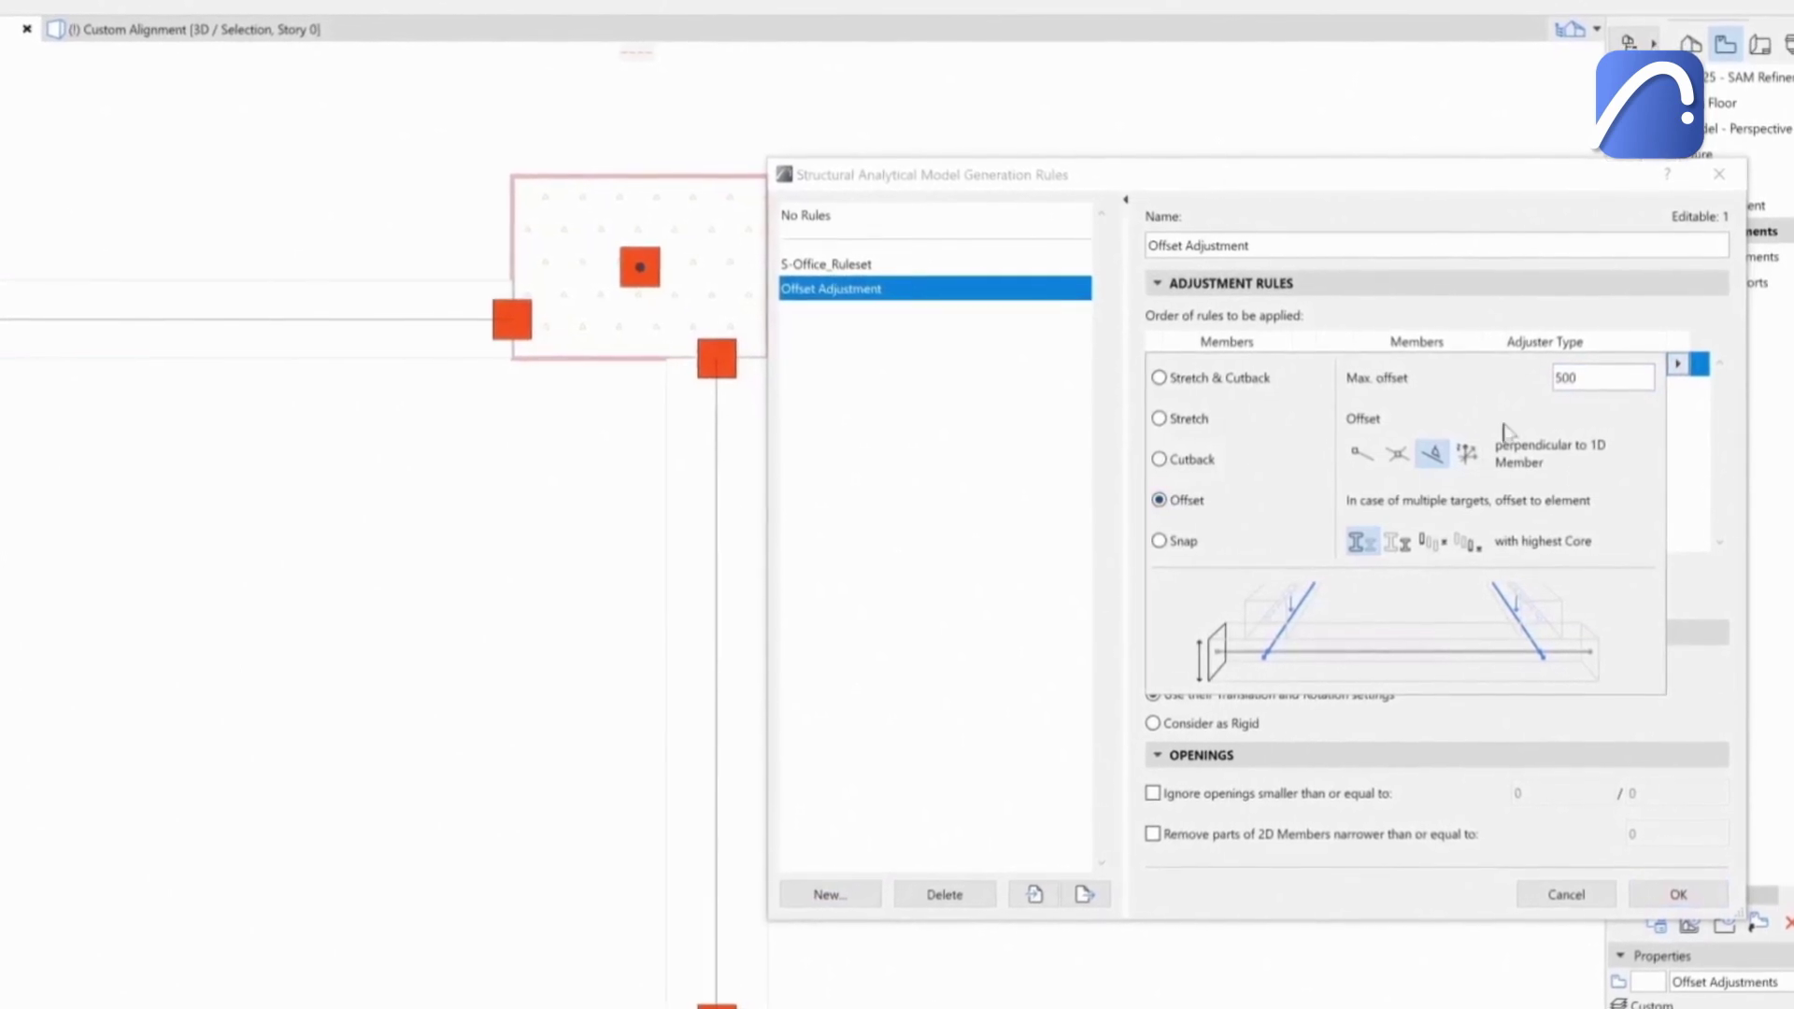
left_click(1397, 453)
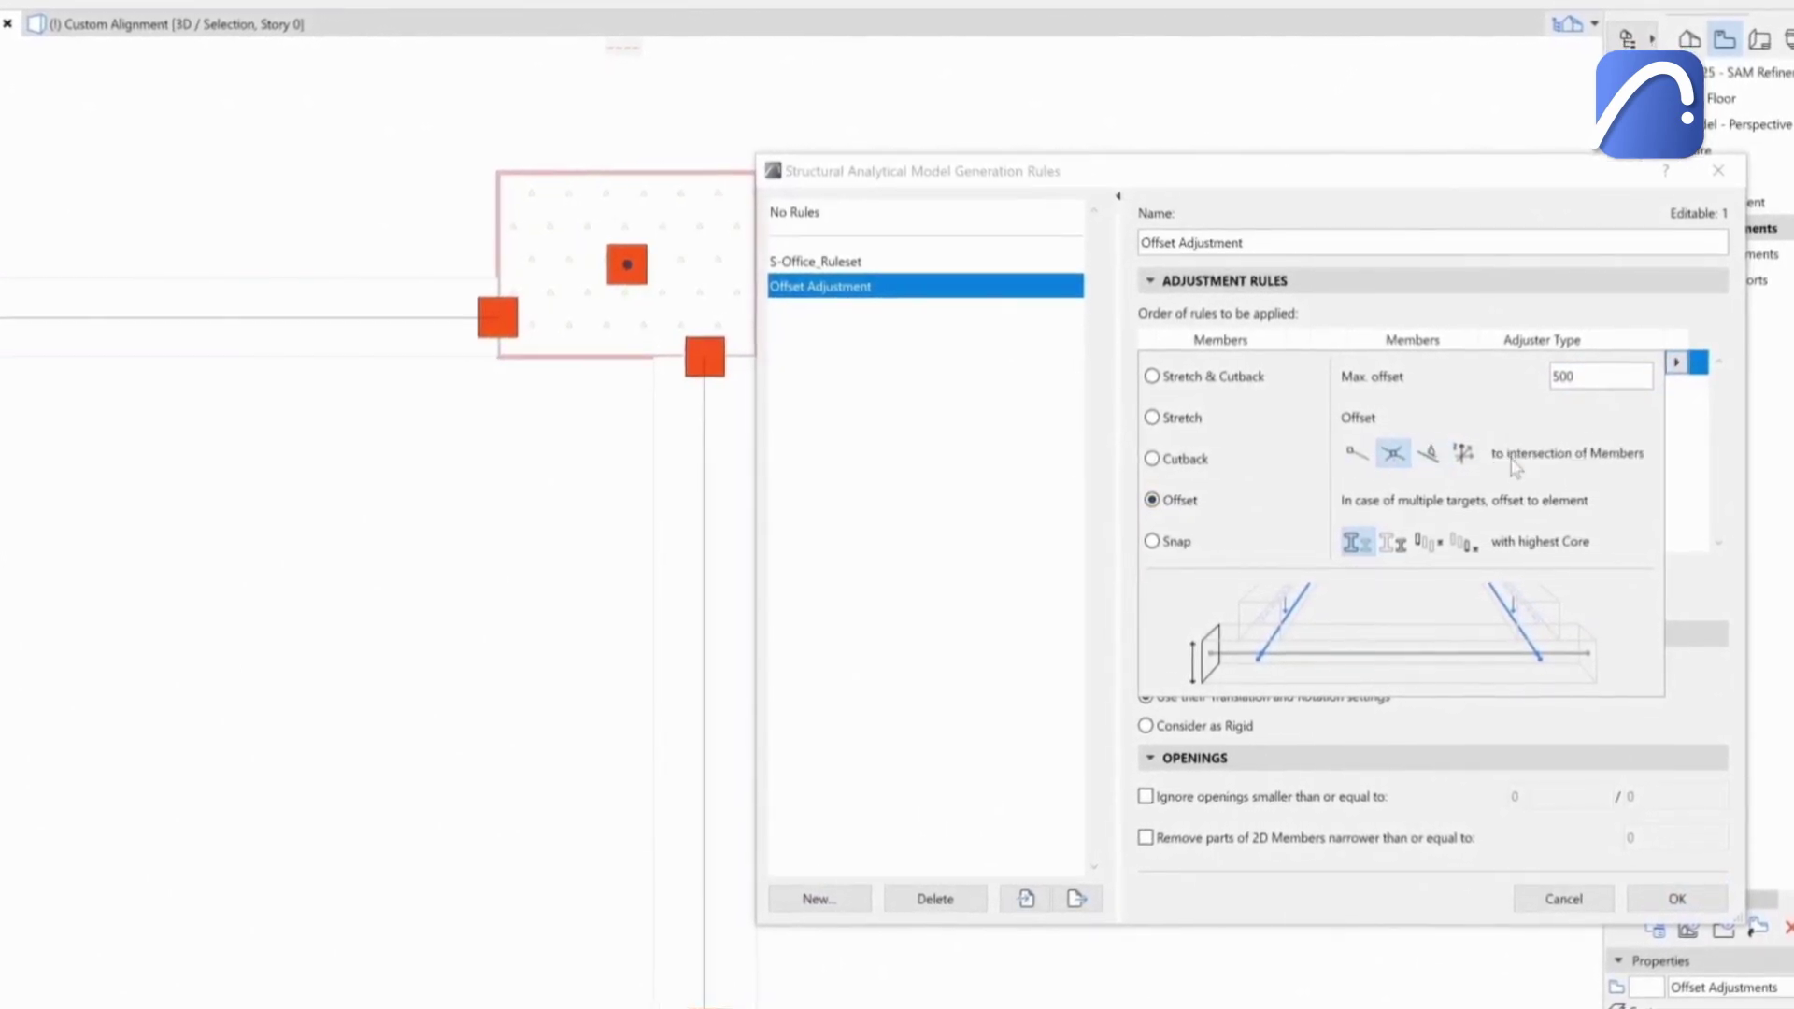
left_click(1402, 432)
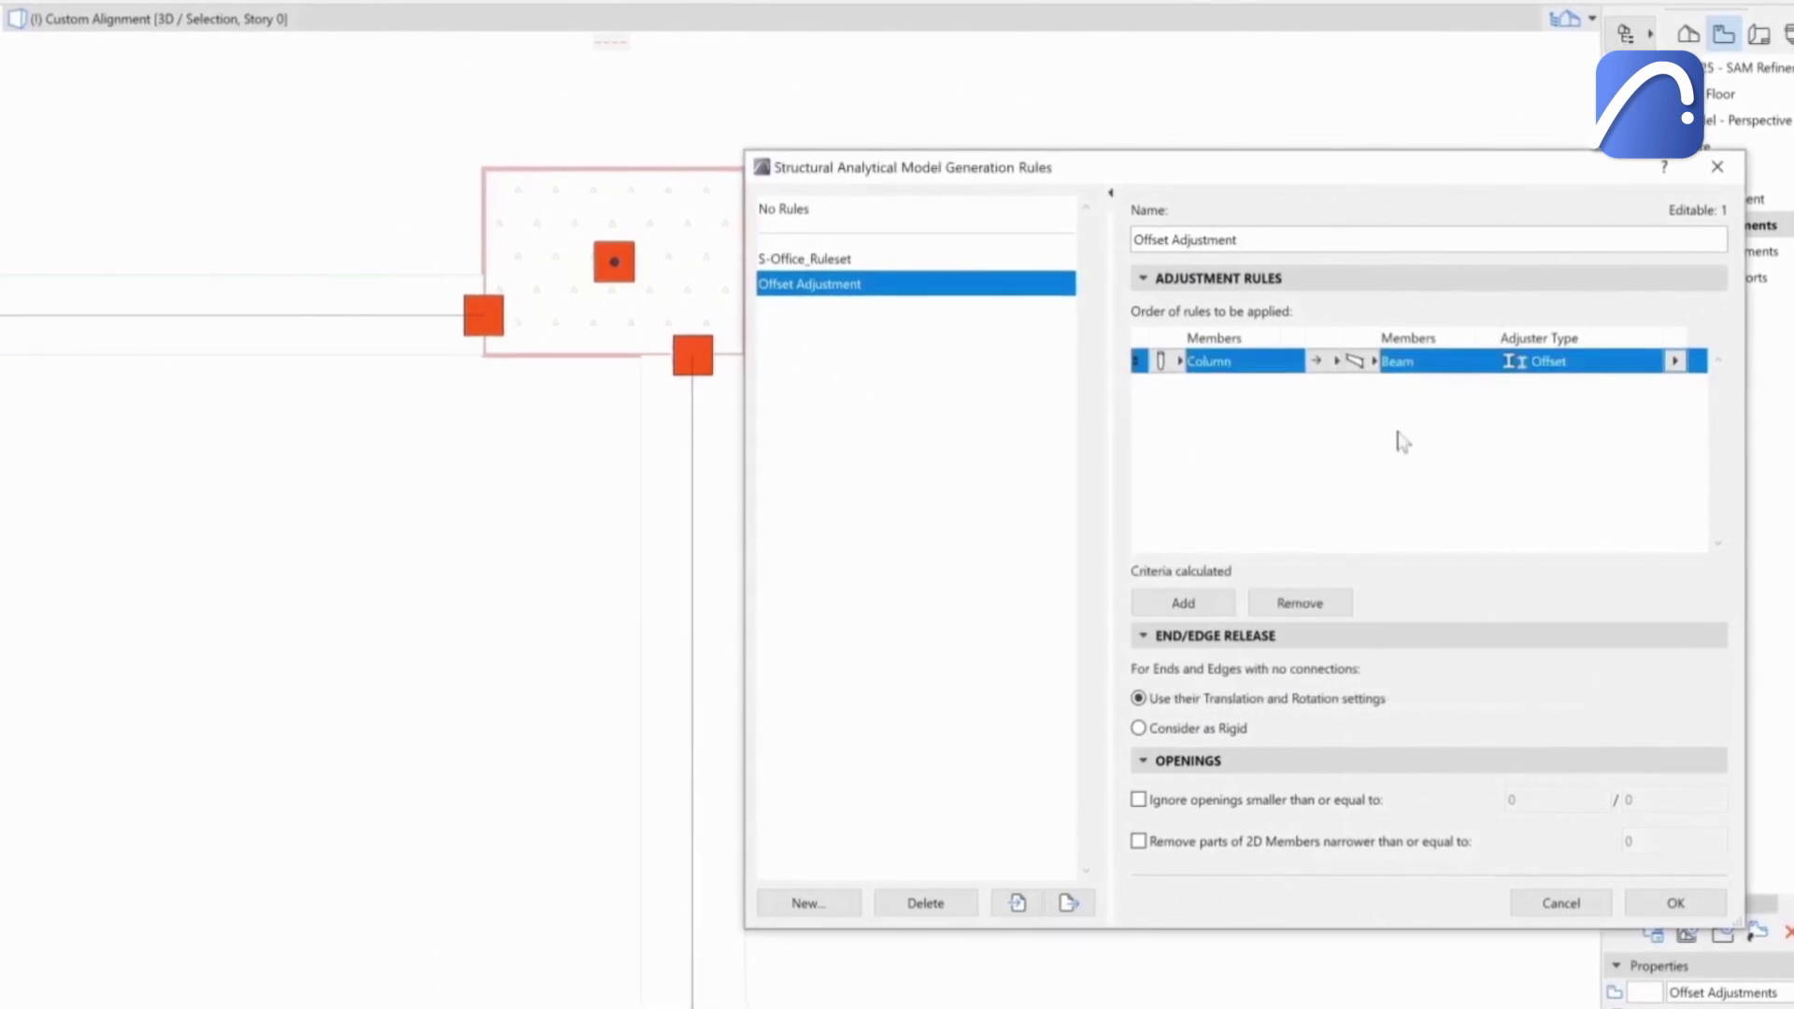
Step: Add a Beam→Column rule with Stretch adjustment and apply the rules
left_click(1185, 604)
left_click(1234, 385)
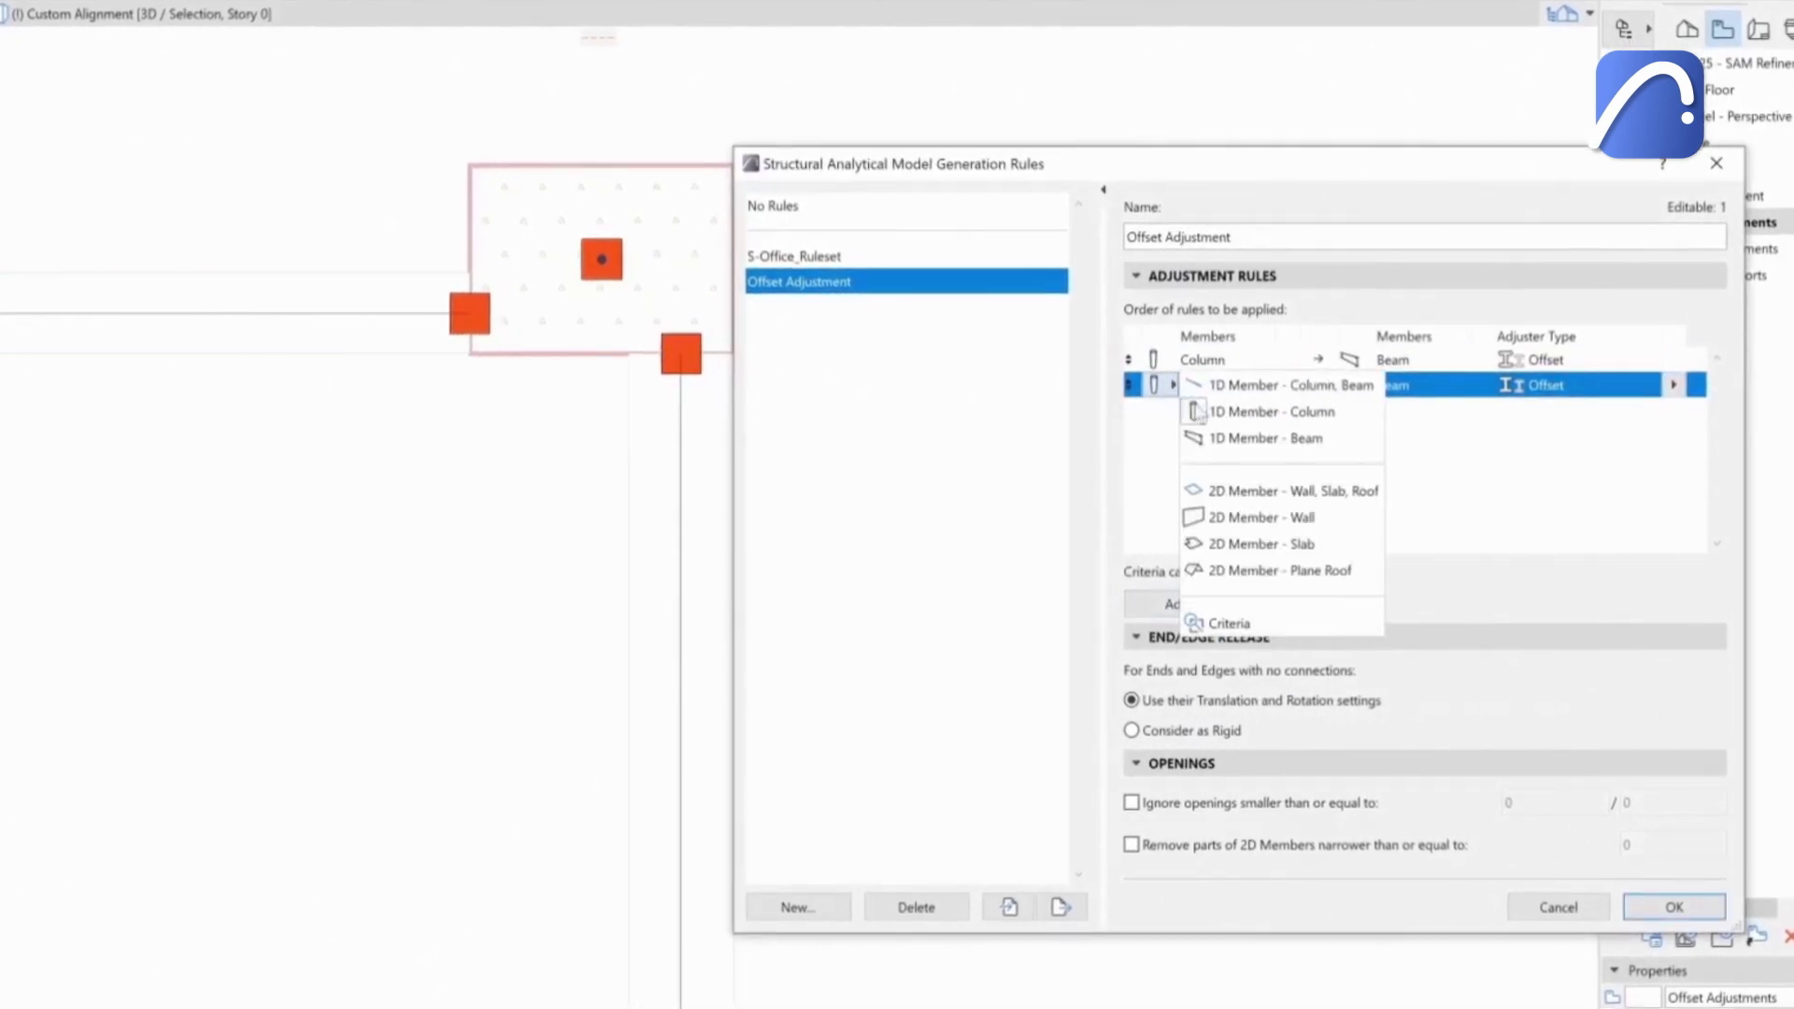
left_click(1251, 443)
left_click(1402, 386)
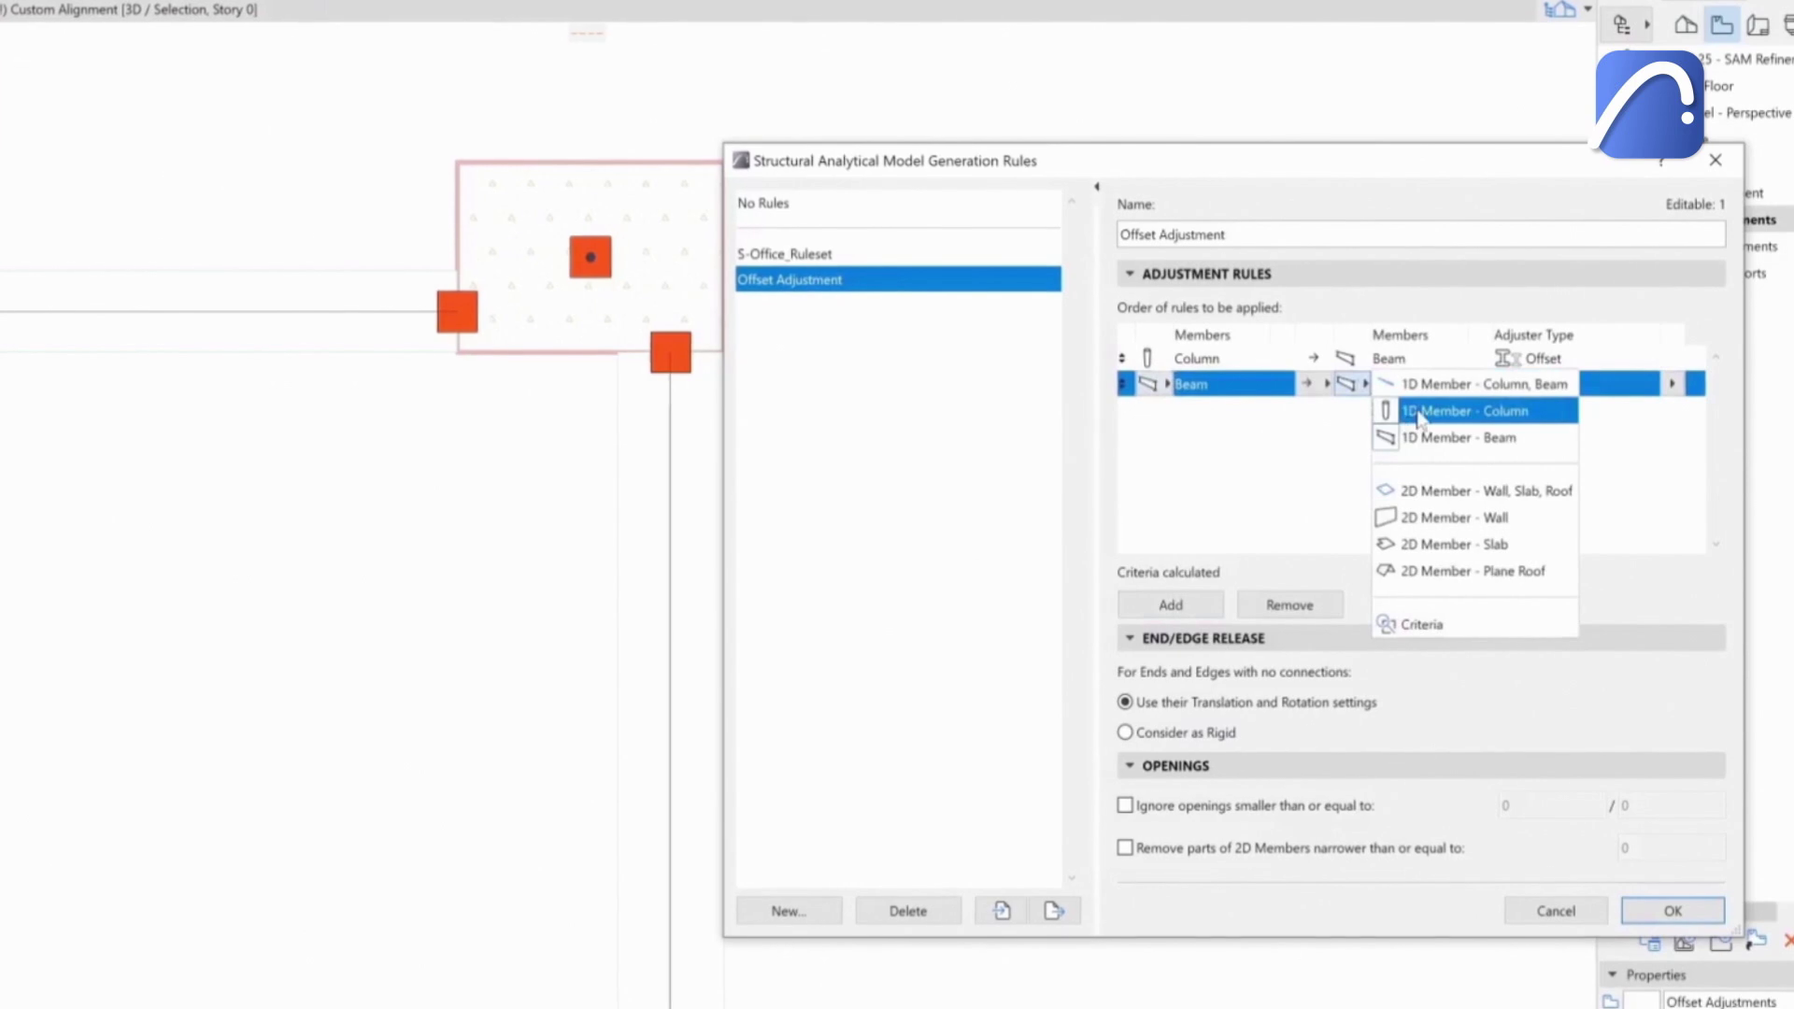
left_click(1451, 410)
left_click(1671, 384)
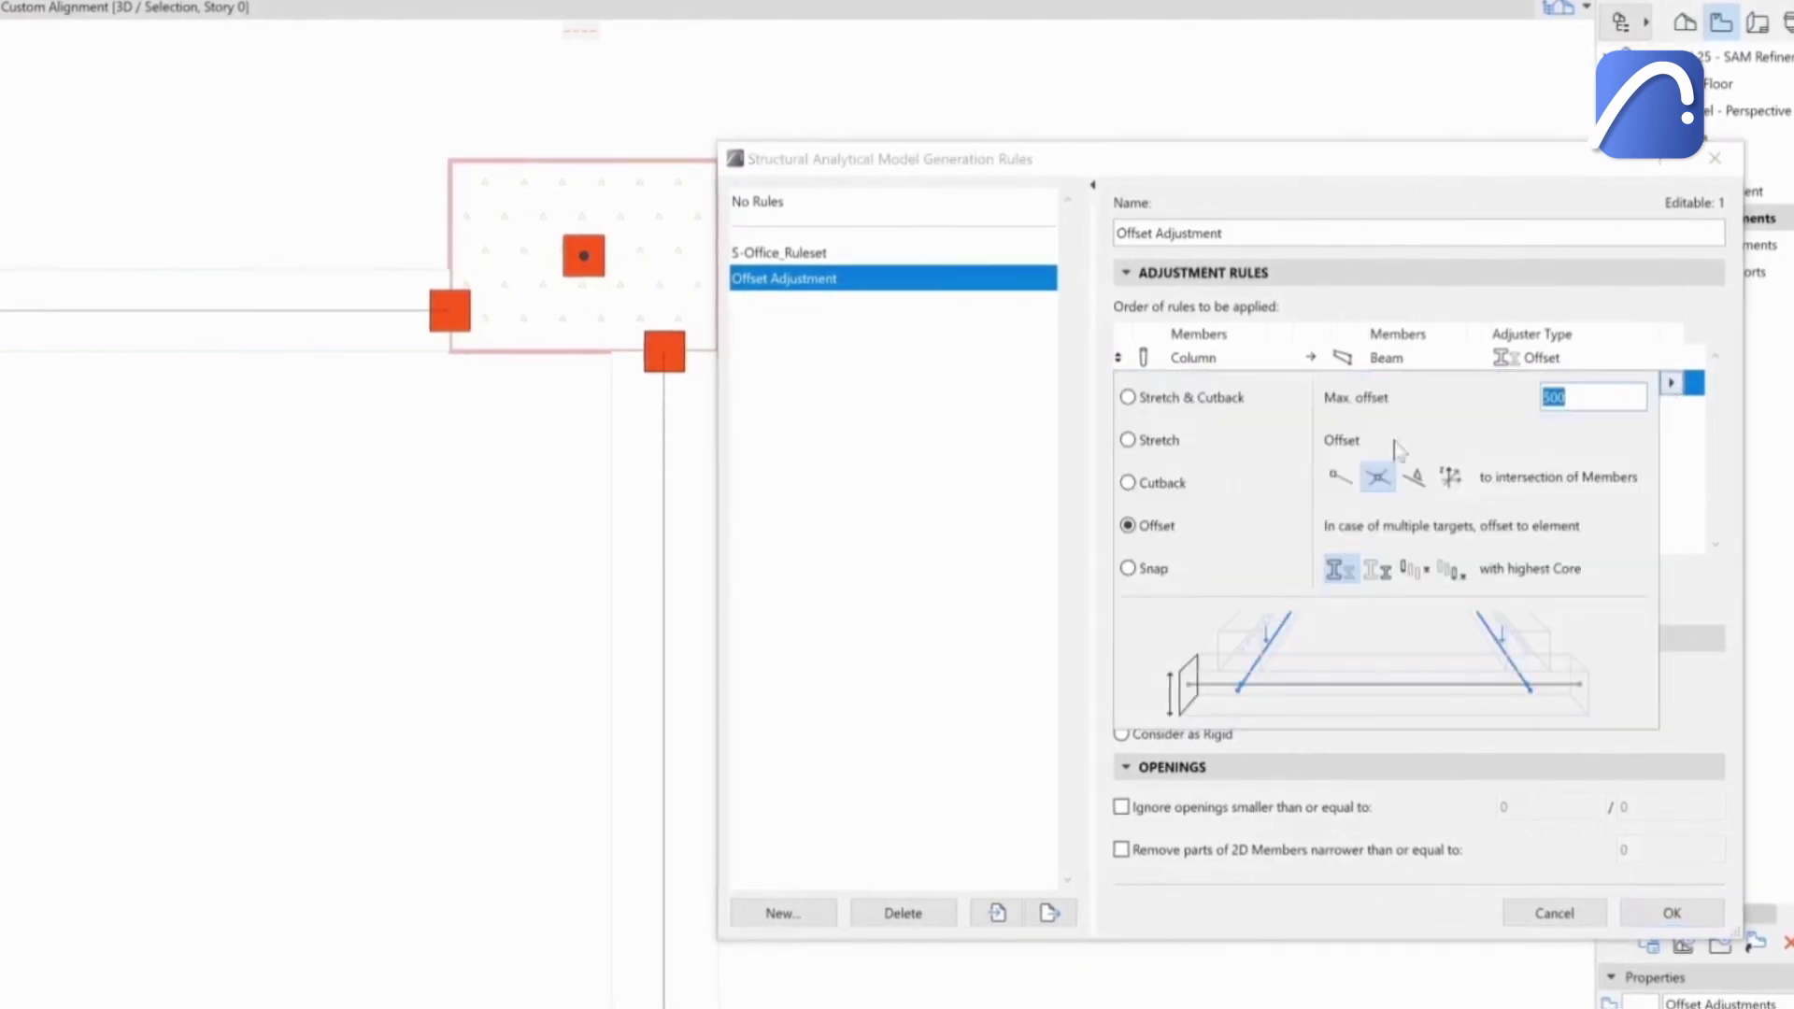
left_click(1167, 443)
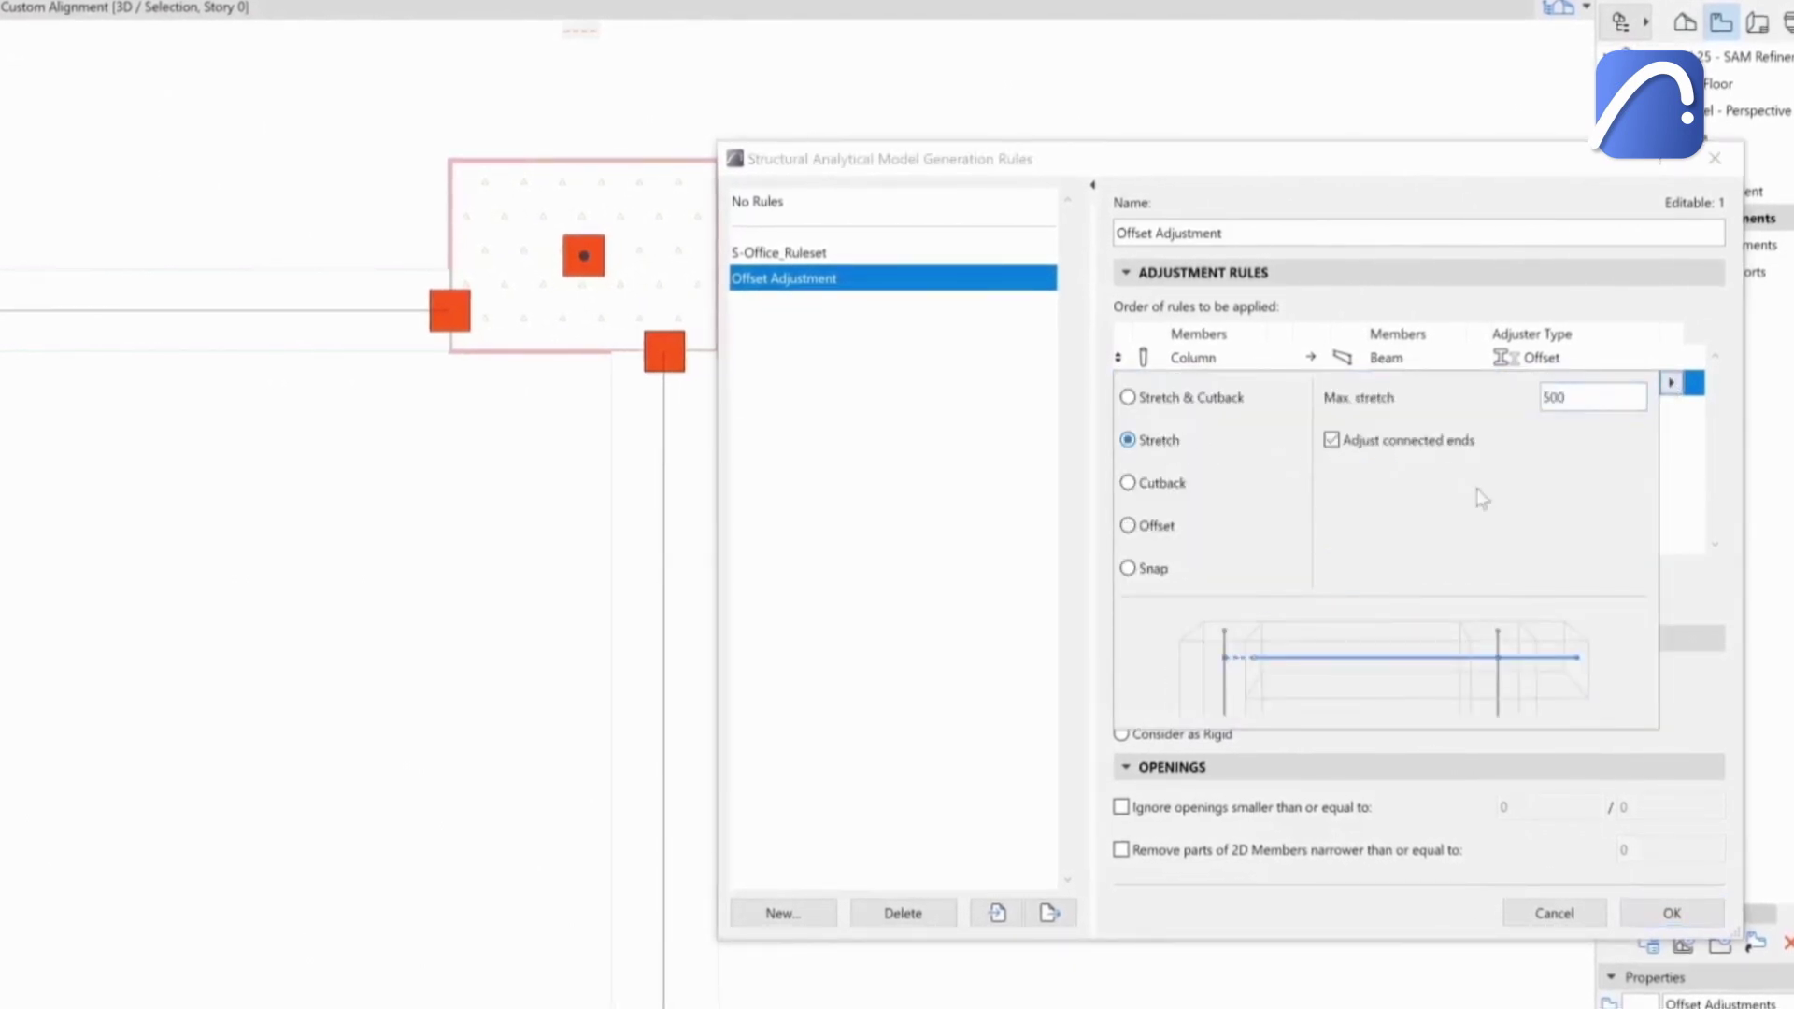
left_click(1634, 502)
left_click(1672, 914)
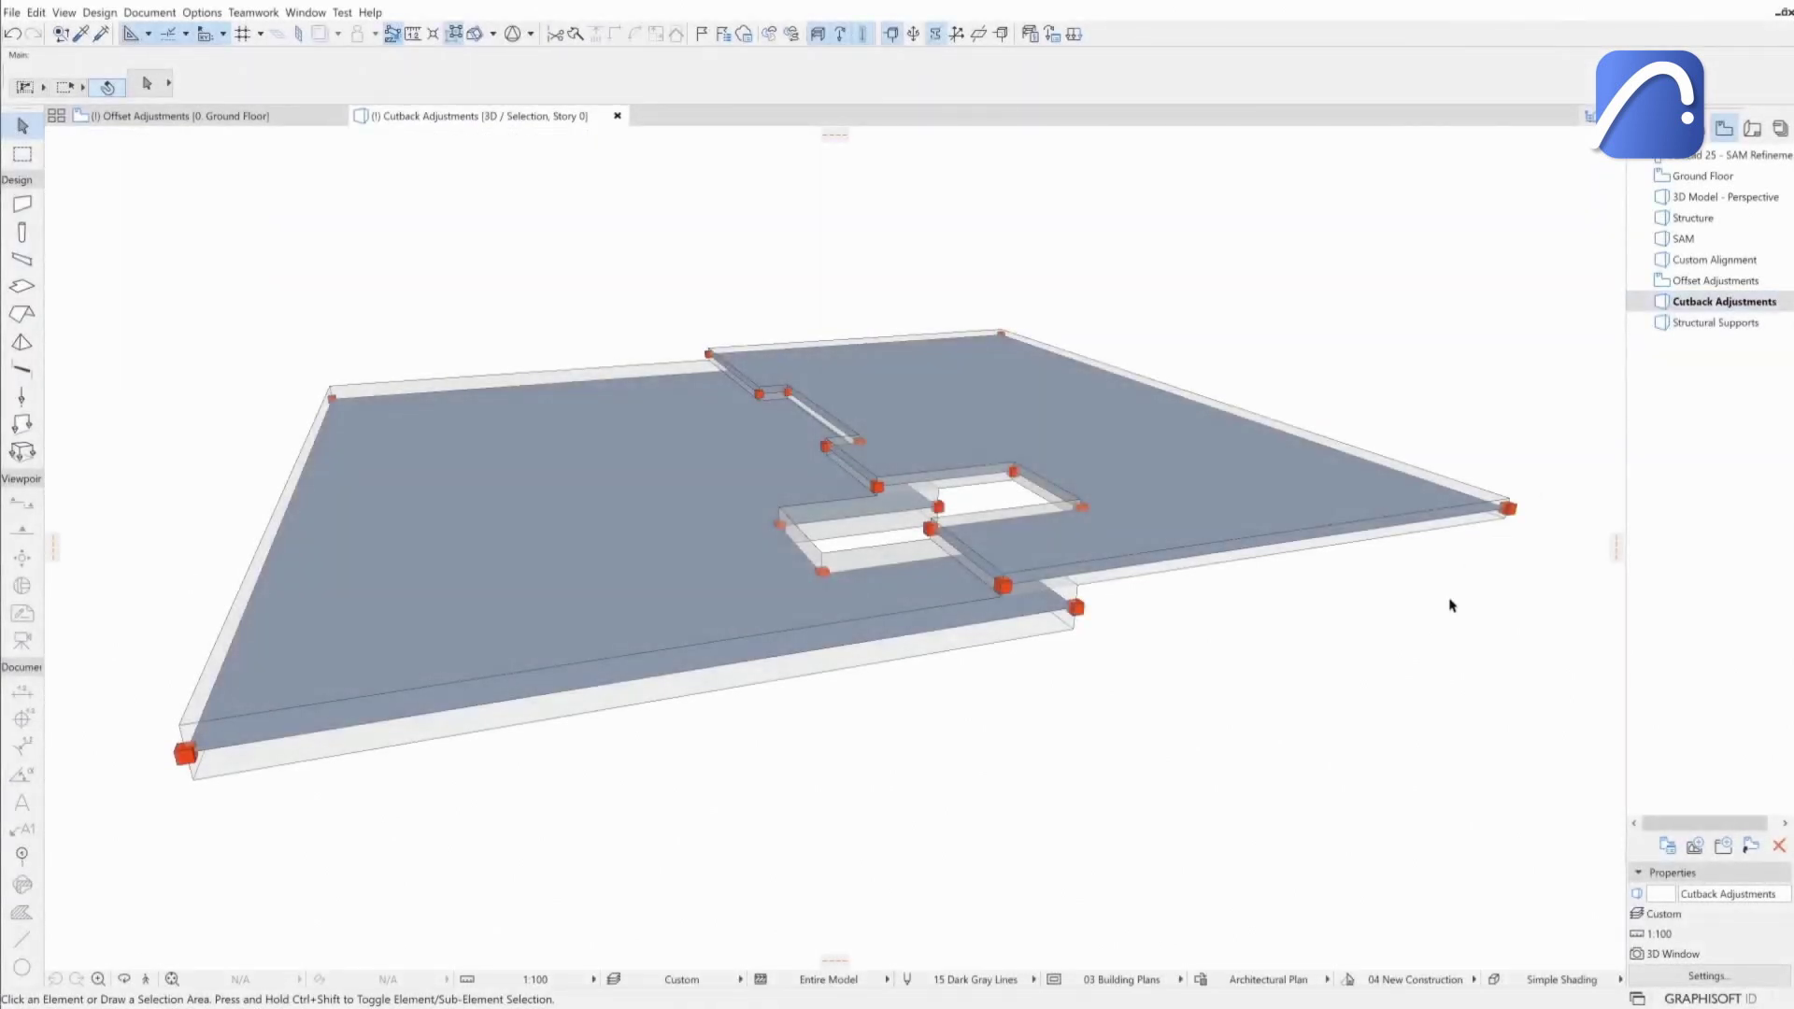
Step: Add a Slab→Slab rule with Offset adjustment to the Cutback Adjustment set
mouse_move(1451, 606)
middle_mouse_down("shift")
mouse_move(1217, 501)
mouse_move(1402, 617)
middle_mouse_up("shift")
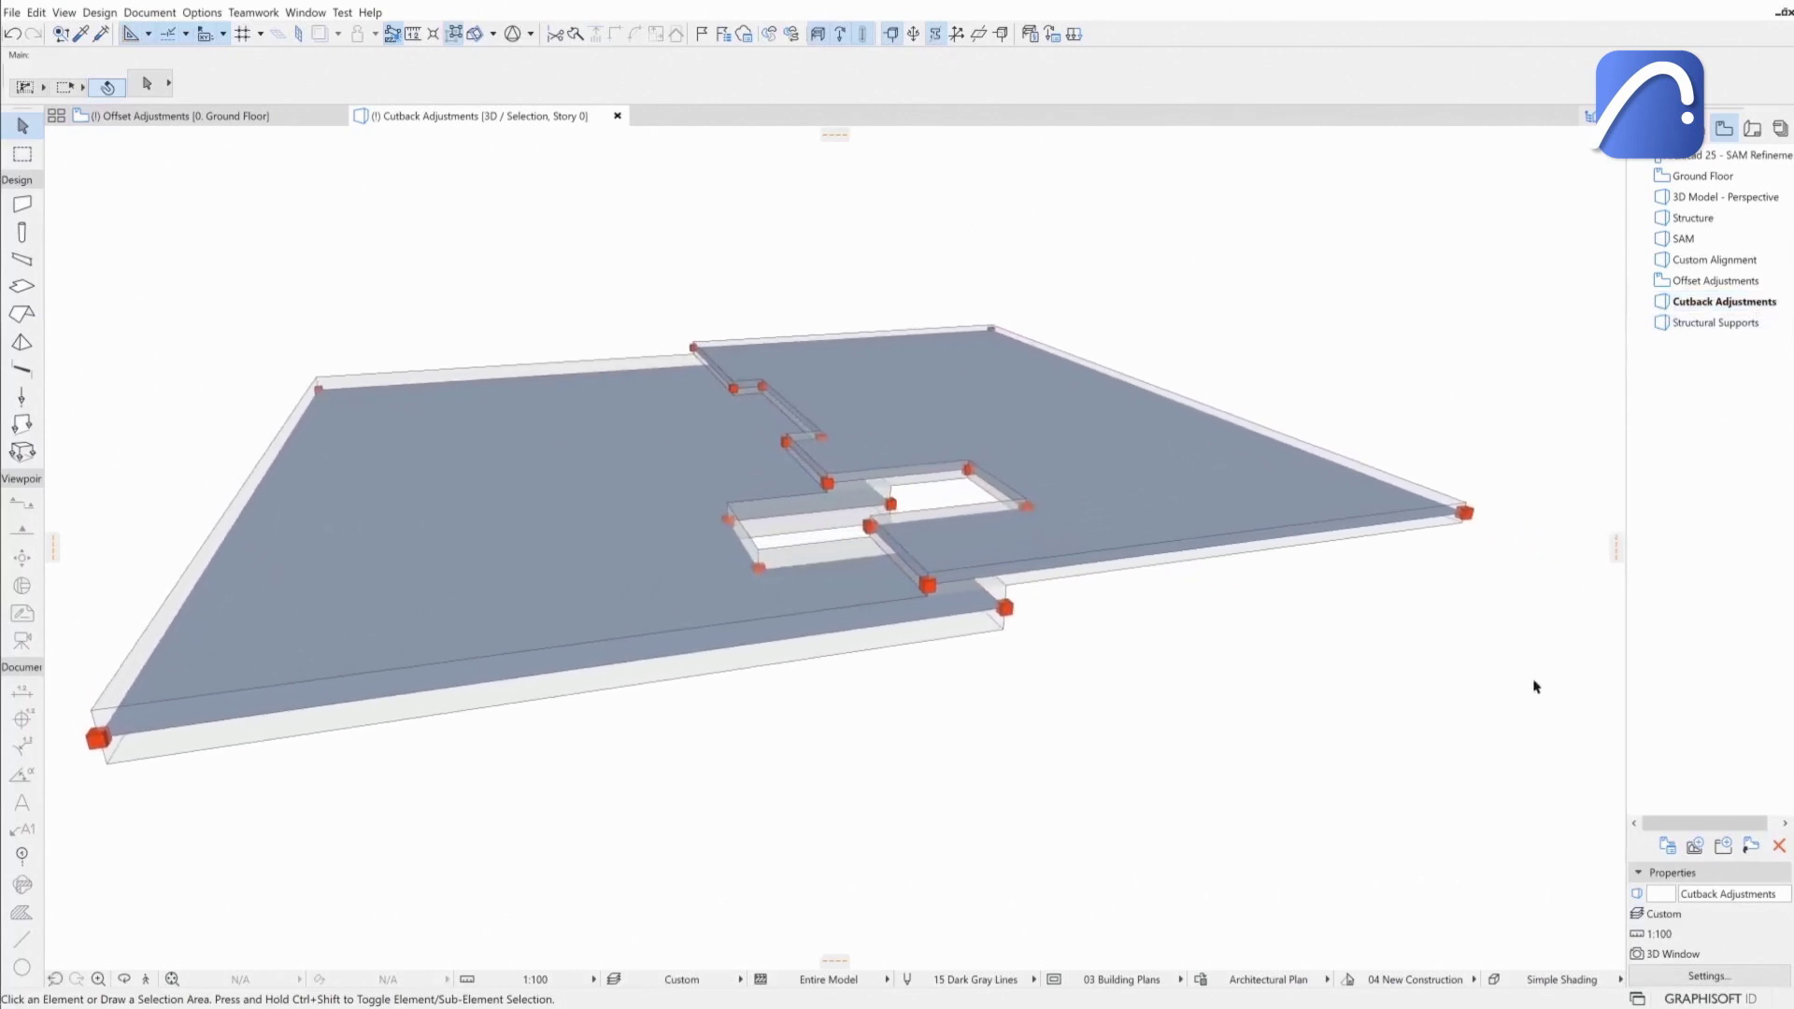
scroll(1534, 681, "down", 2)
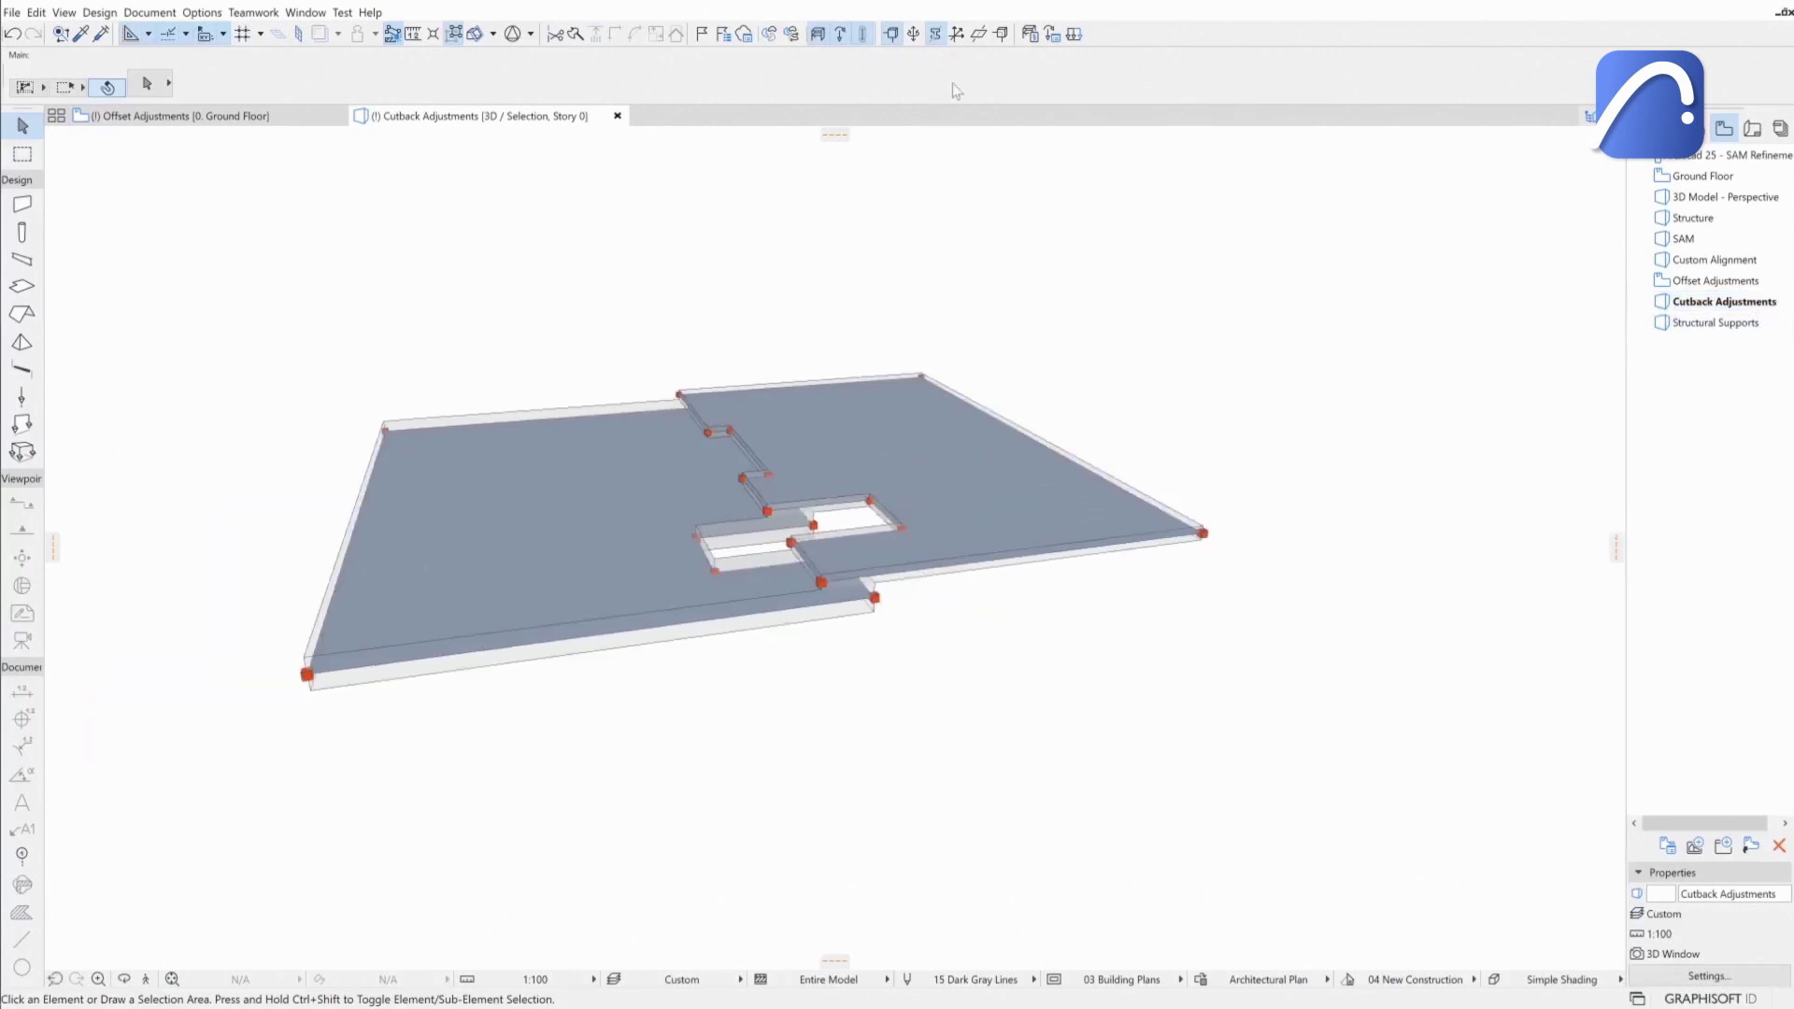
left_click(1036, 34)
left_click(1138, 267)
left_click(1133, 339)
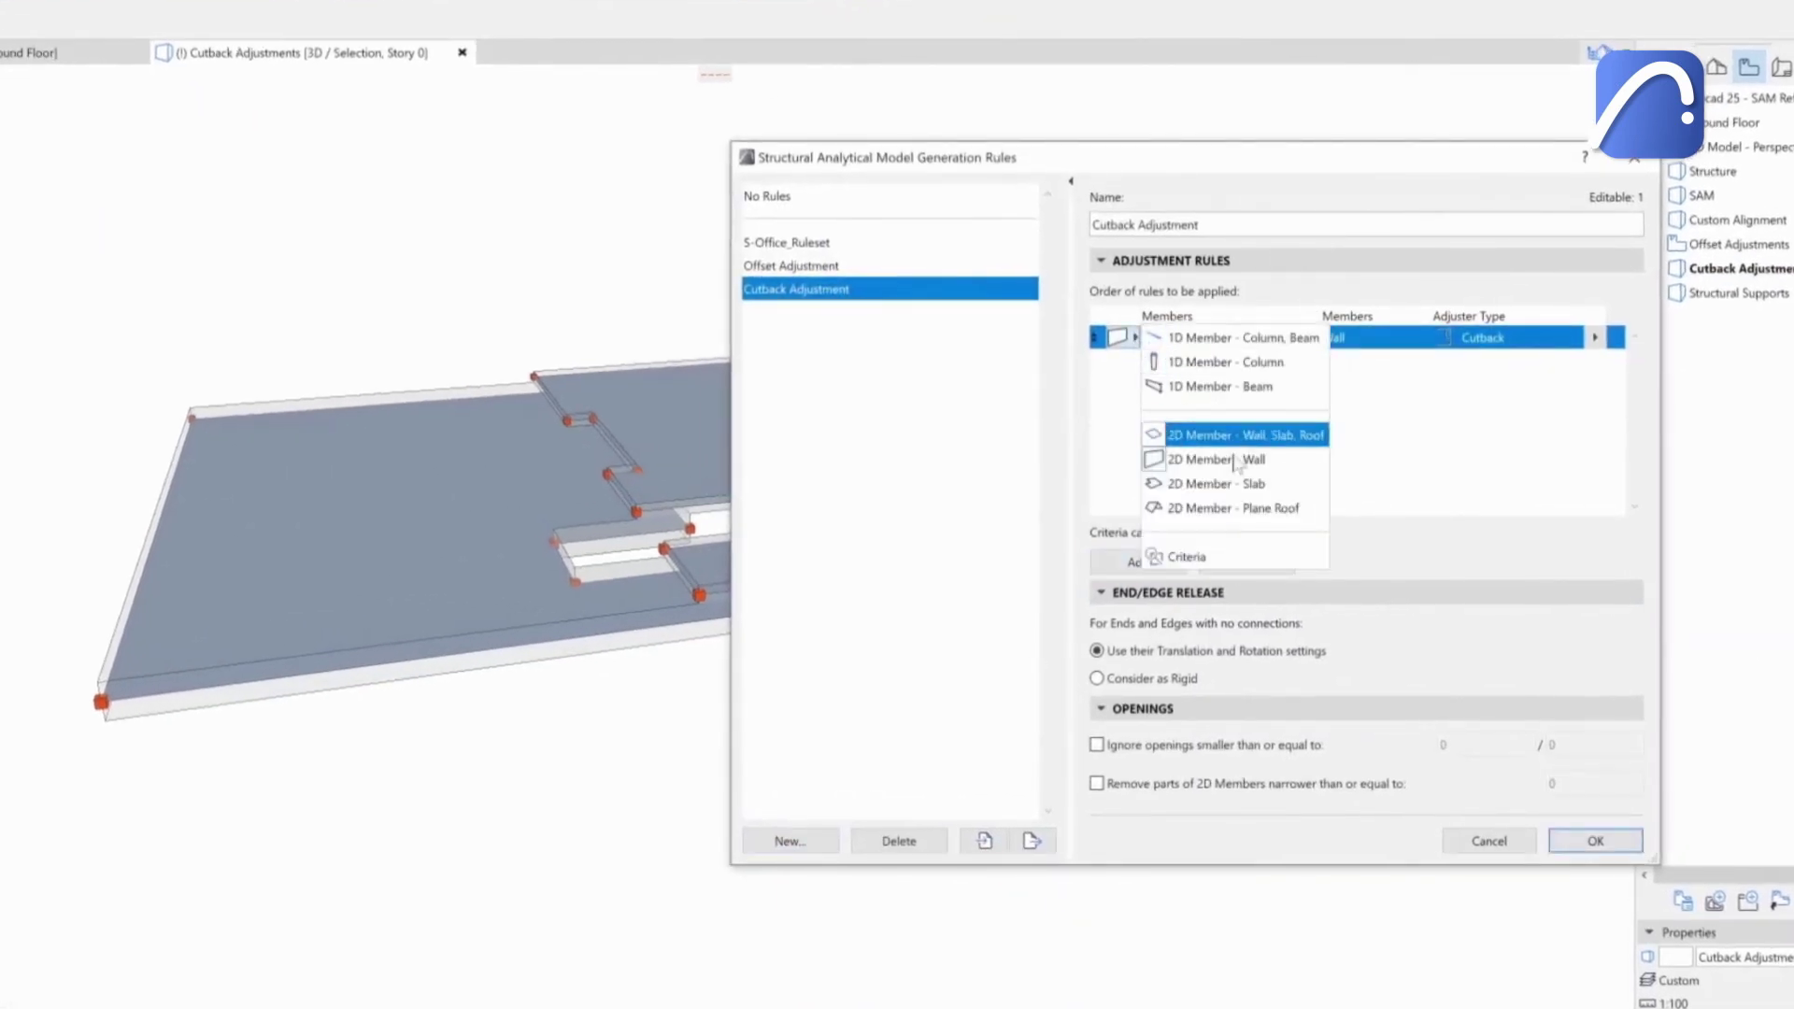
left_click(1217, 483)
left_click(1316, 338)
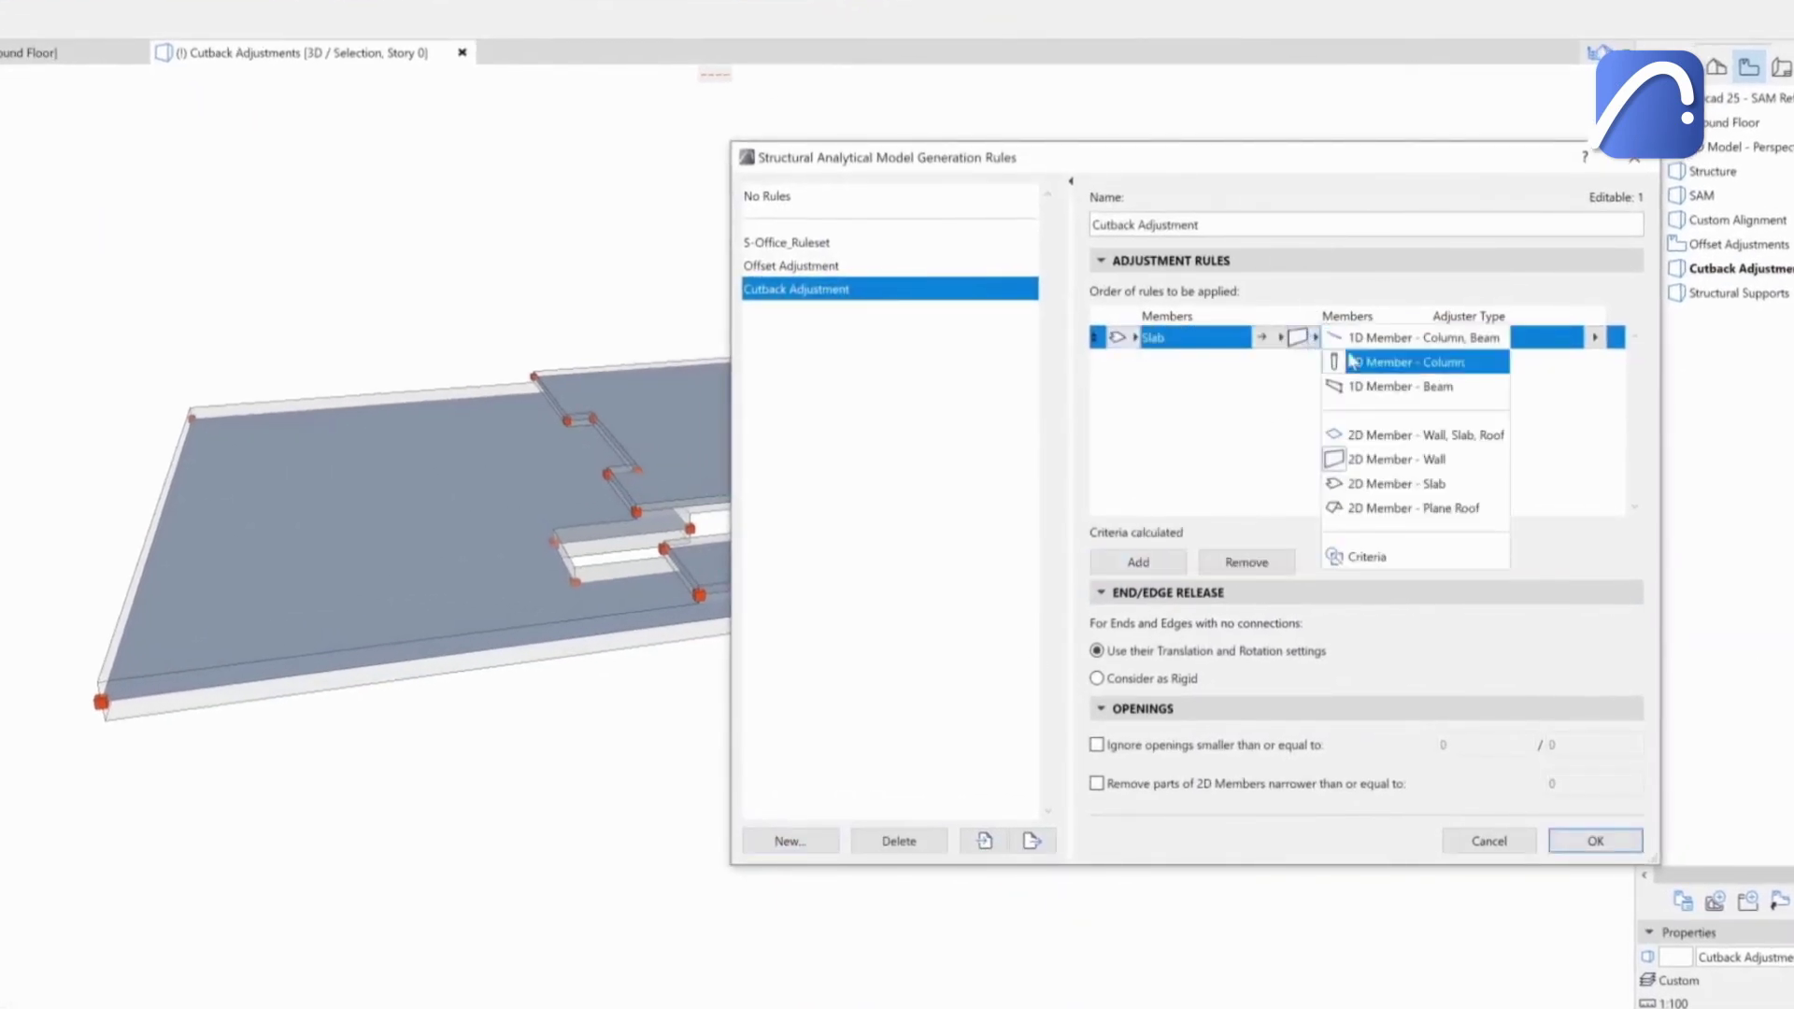
left_click(1380, 485)
left_click(1596, 338)
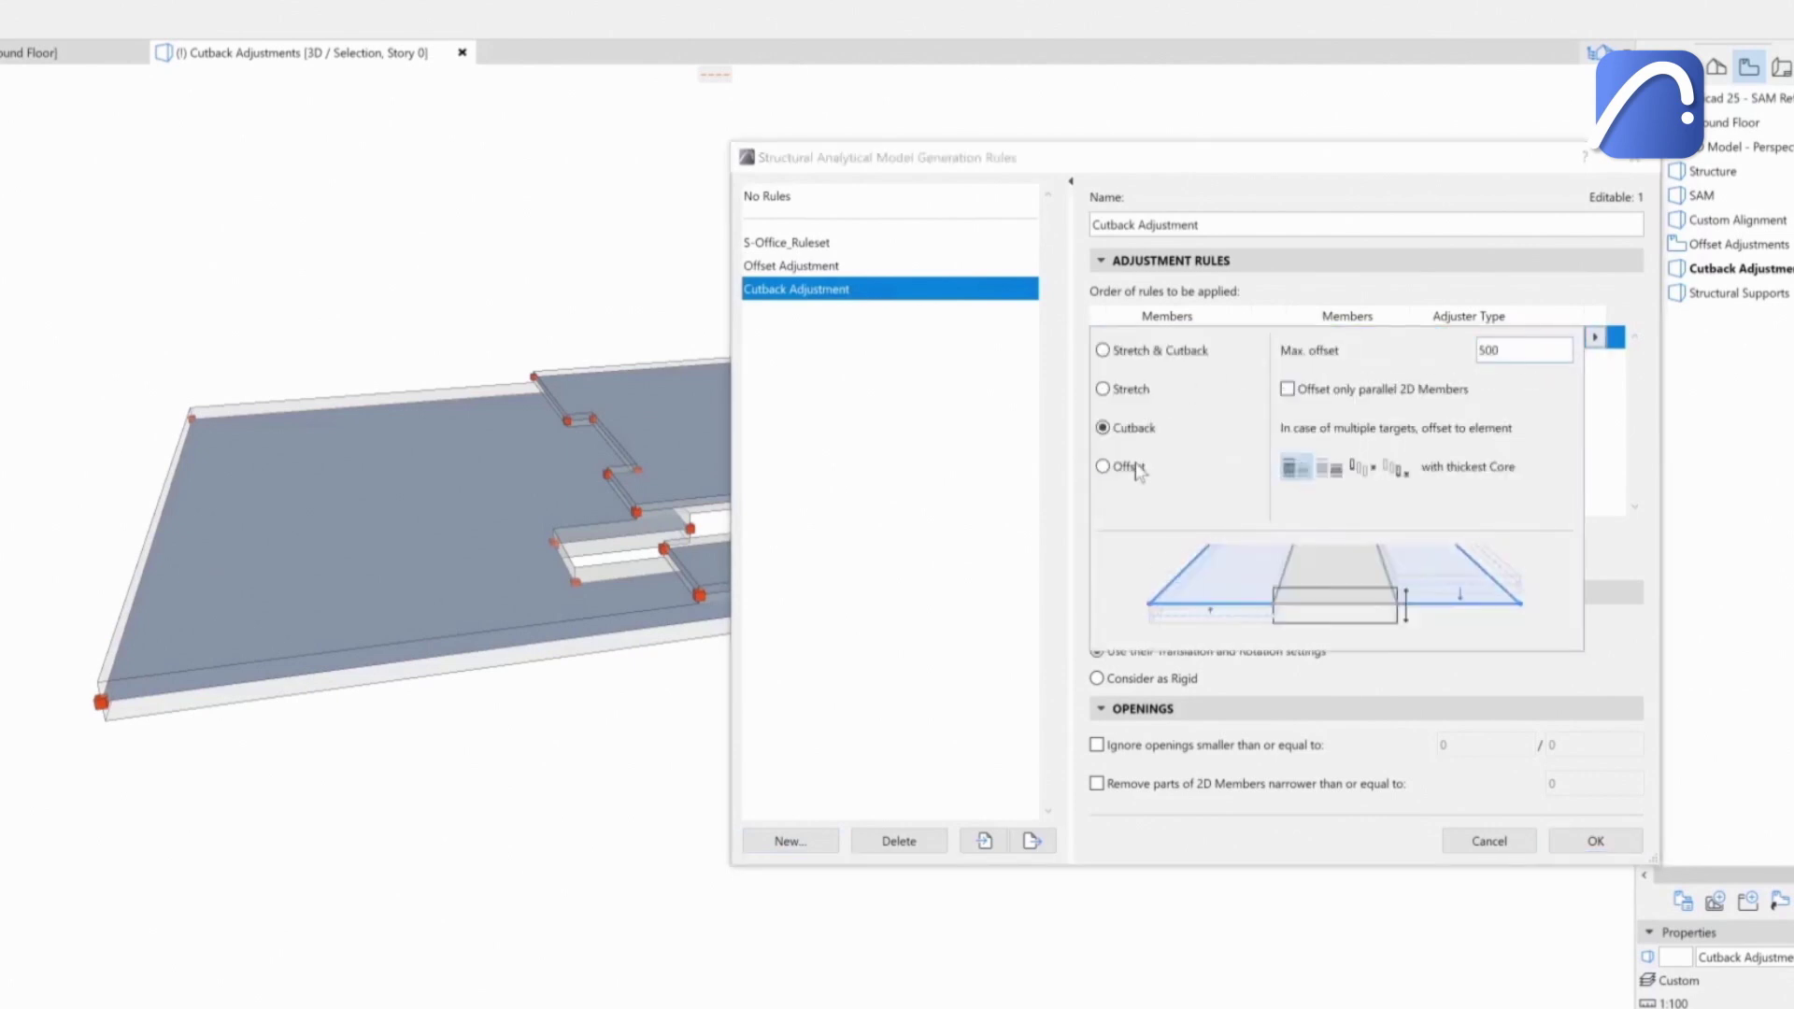
left_click(1103, 466)
left_click(1597, 677)
left_click(1596, 843)
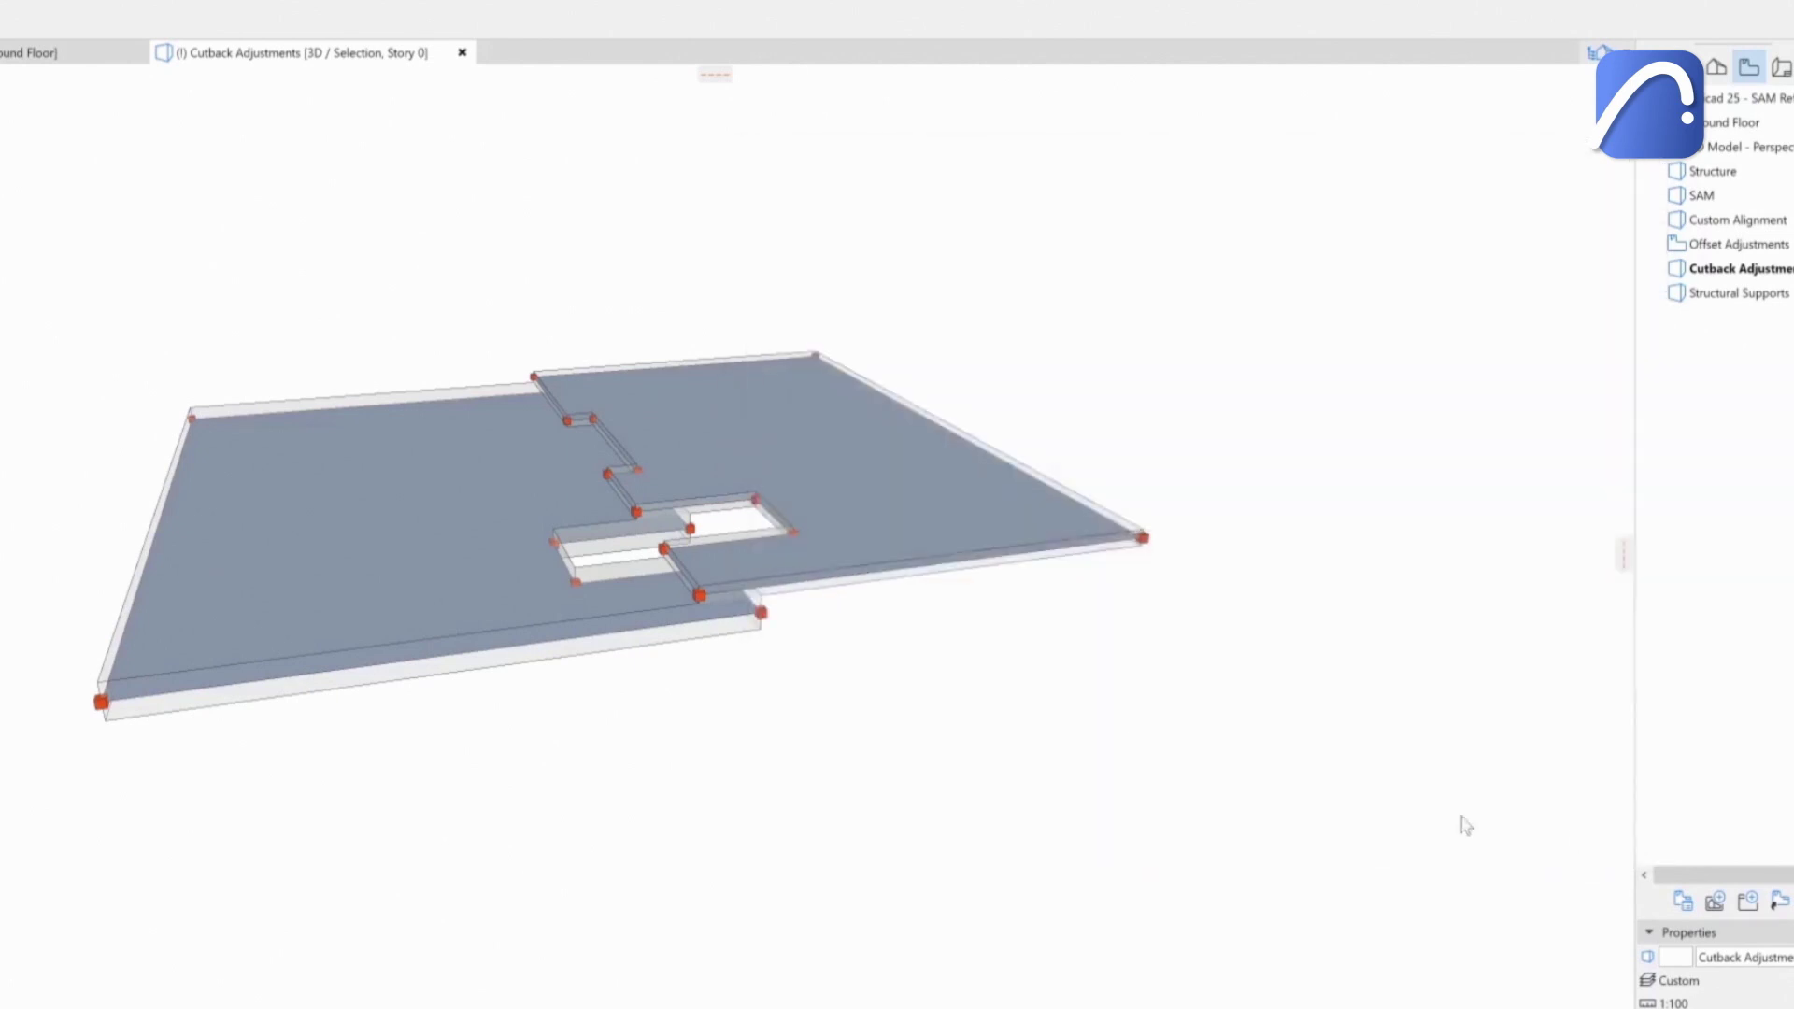
mouse_move(1458, 828)
middle_mouse_down("shift")
mouse_move(933, 583)
mouse_move(856, 446)
middle_mouse_up("shift")
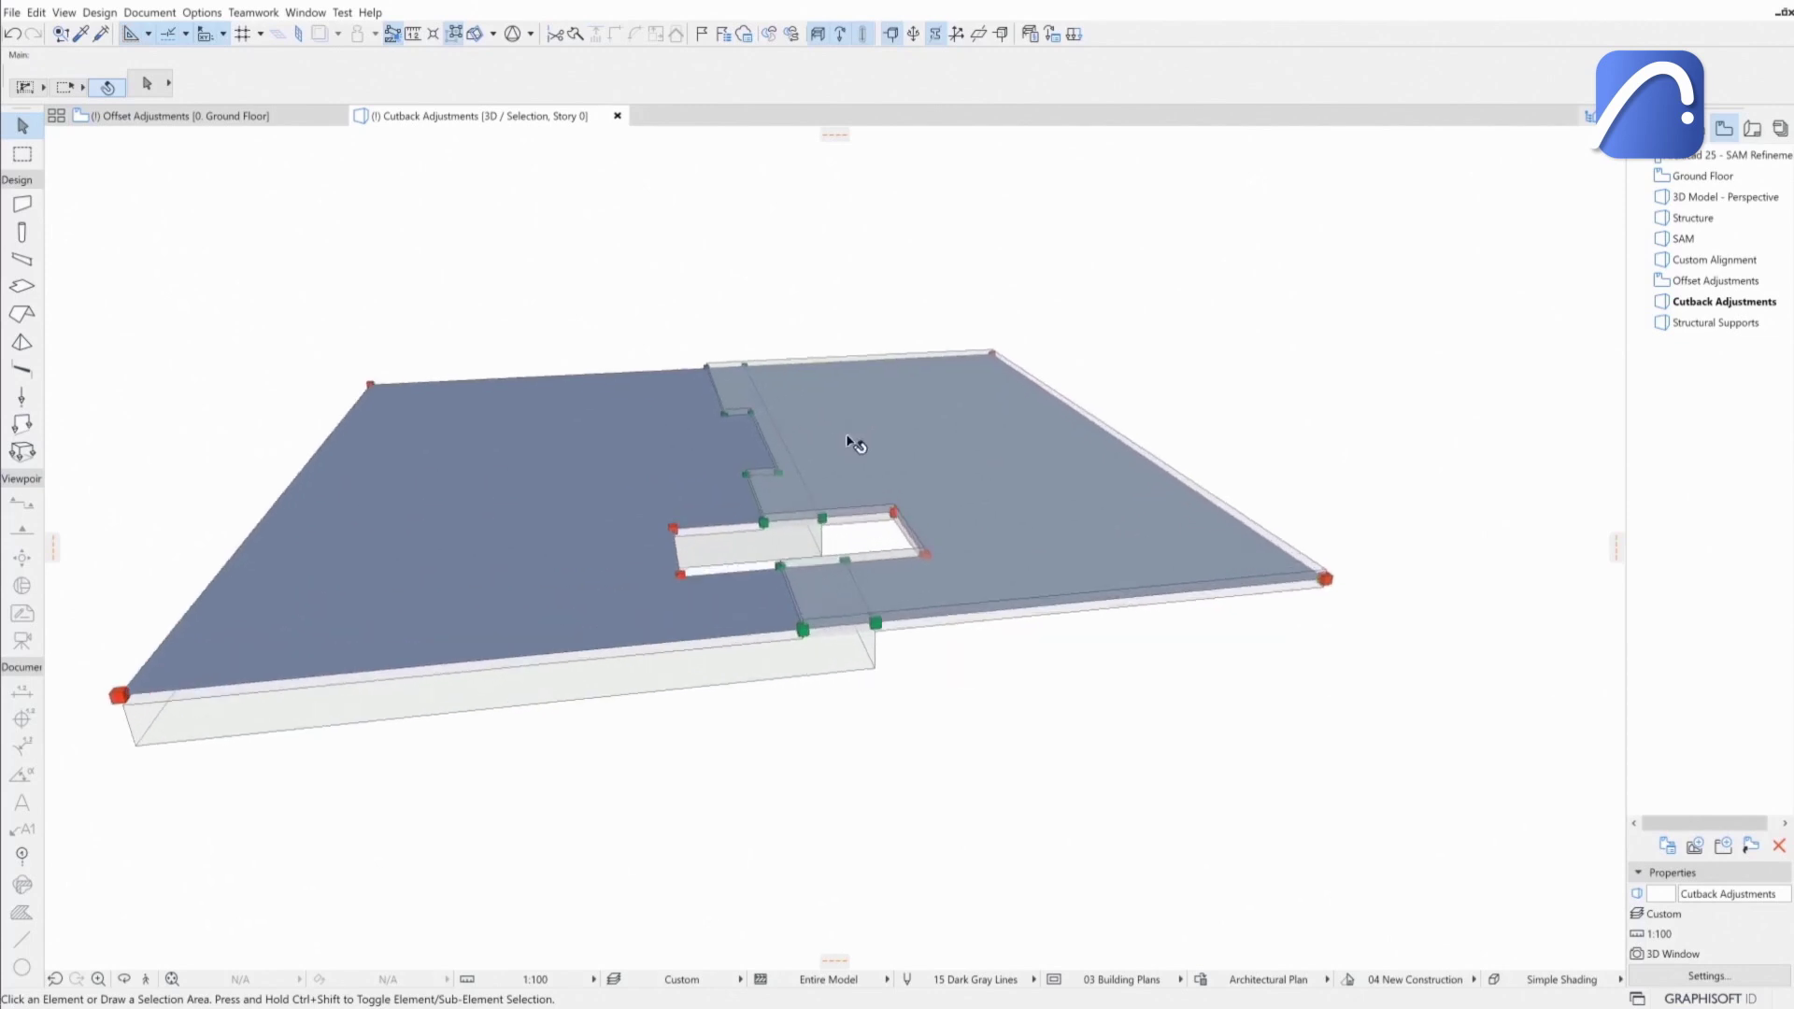
scroll(769, 579, "up", 4)
Step: Add a second Slab-to-Slab generation rule using Cutback with Partial cutback unchecked, then orbit to inspect
left_click(1034, 34)
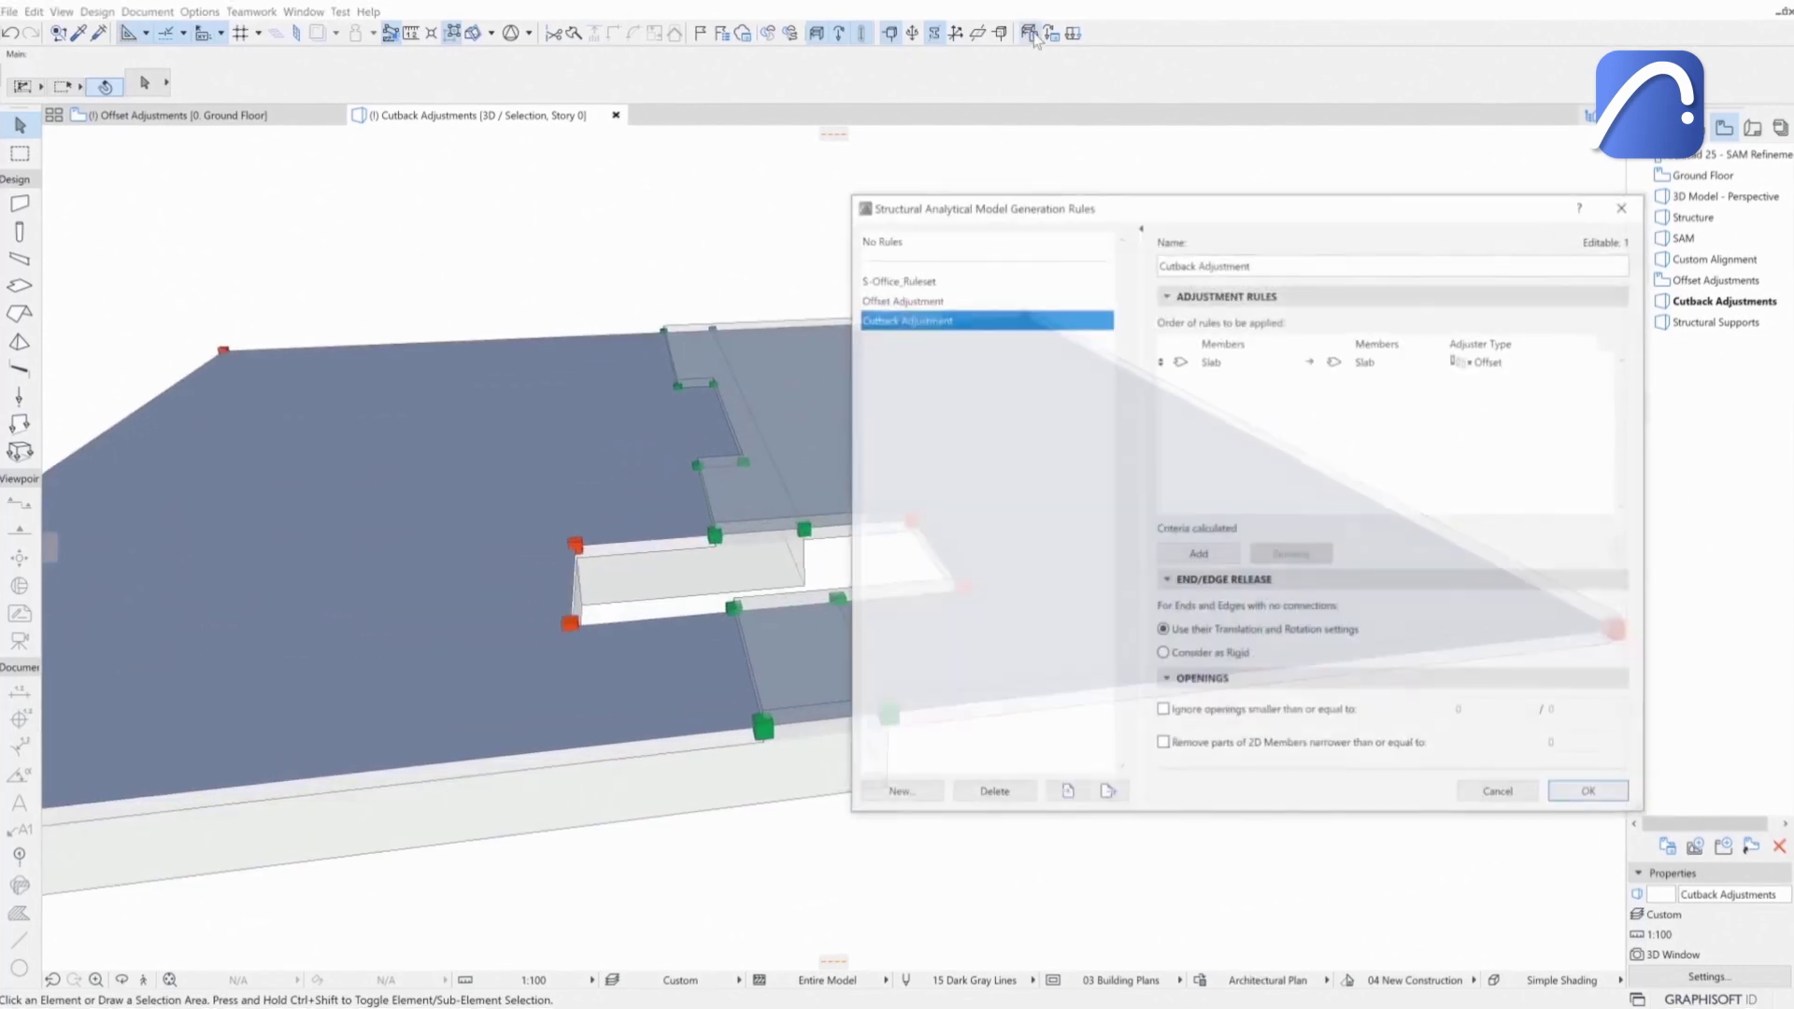
left_click(1596, 360)
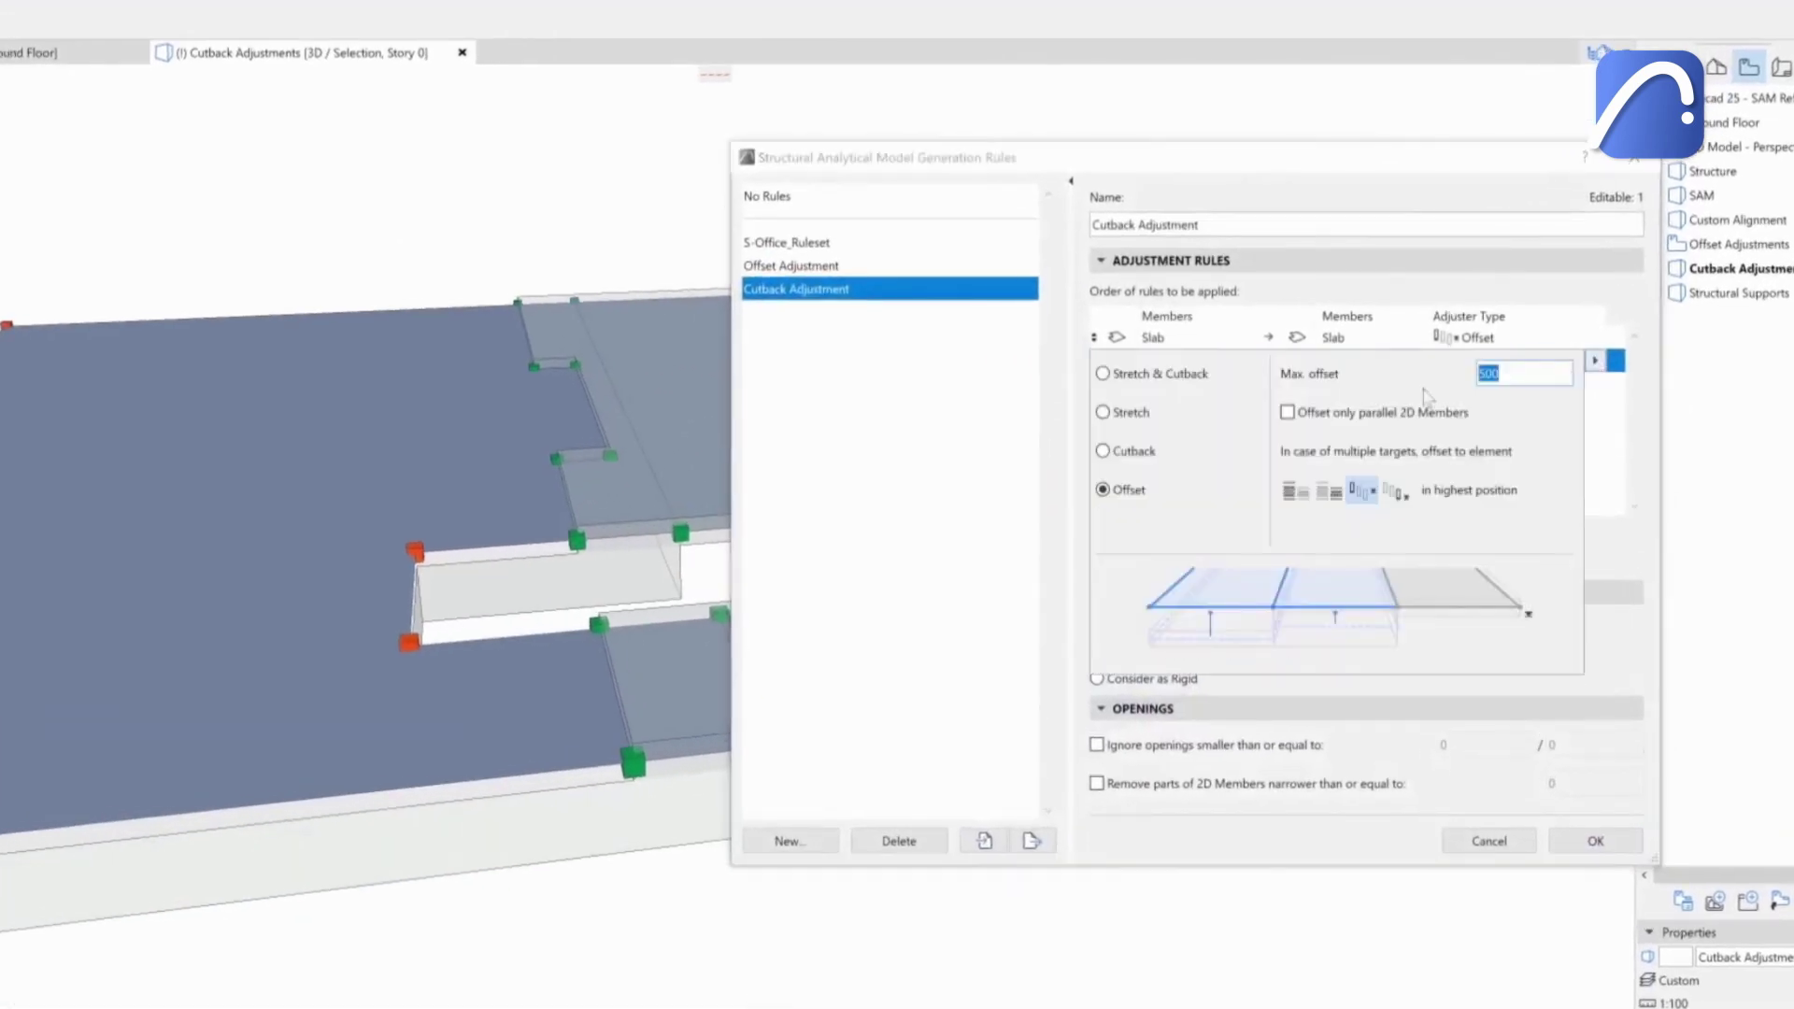
left_click(1103, 452)
left_click(1289, 412)
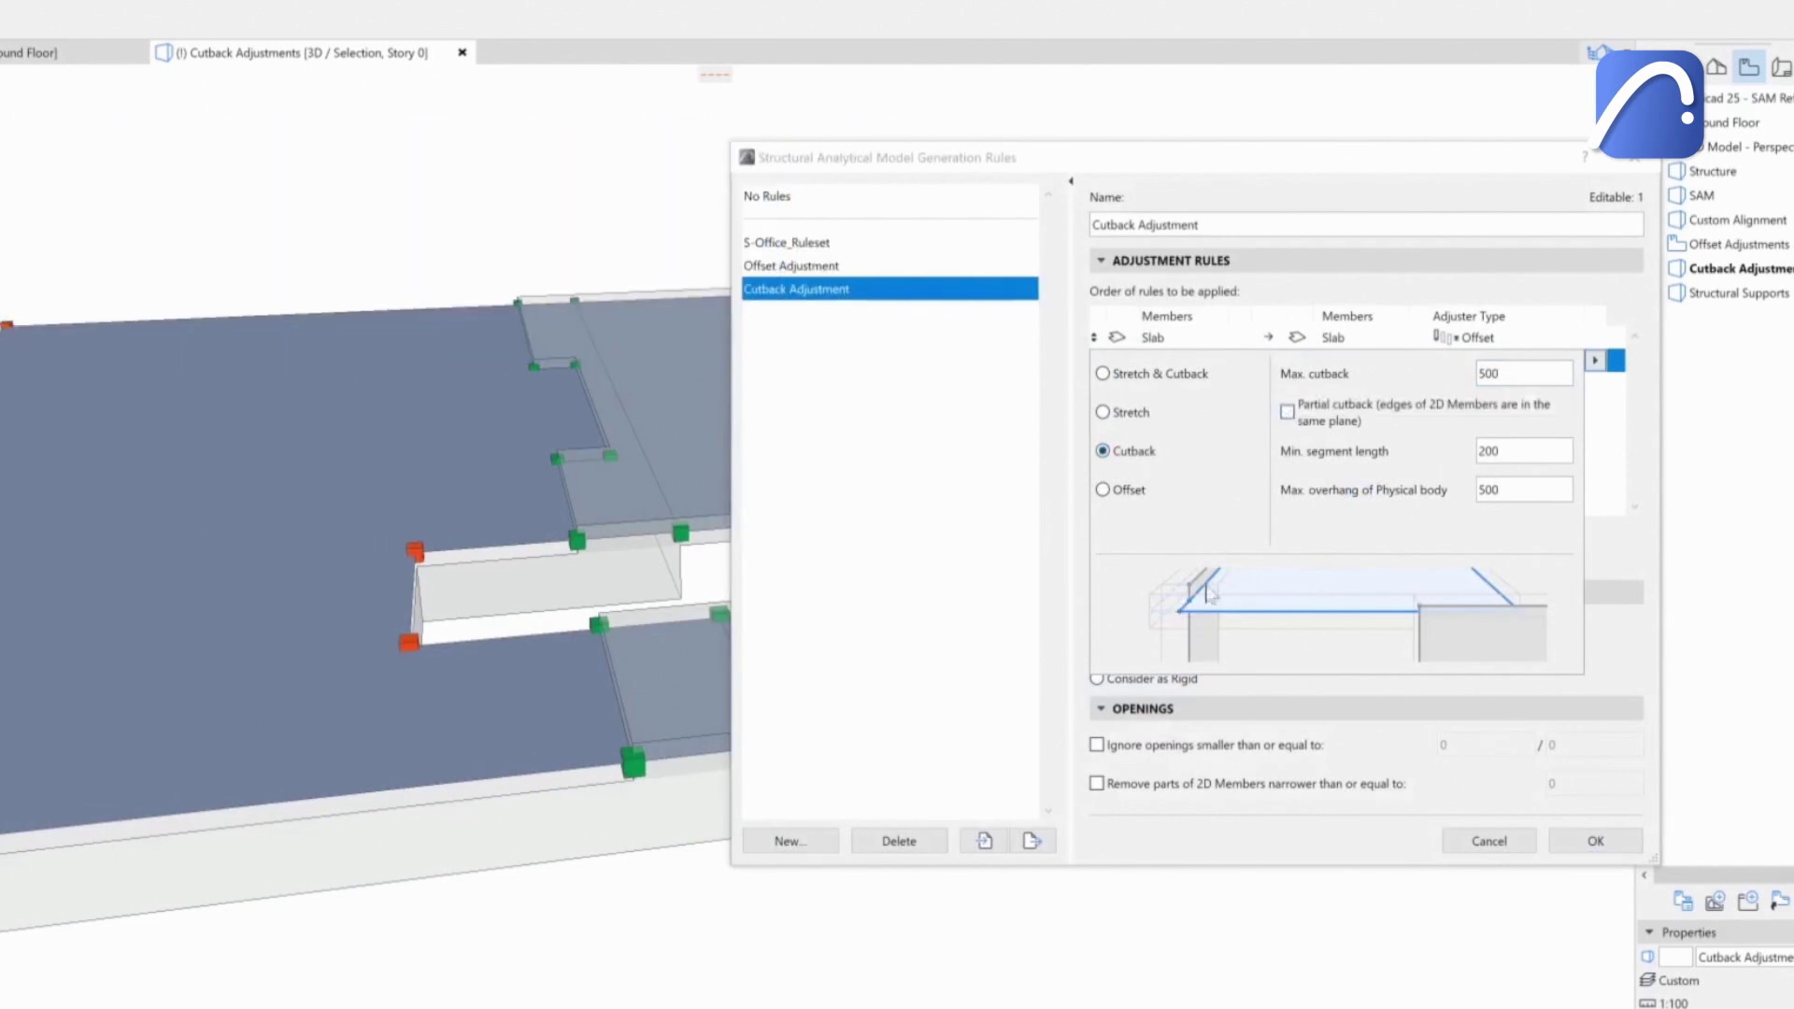
left_click(1209, 592)
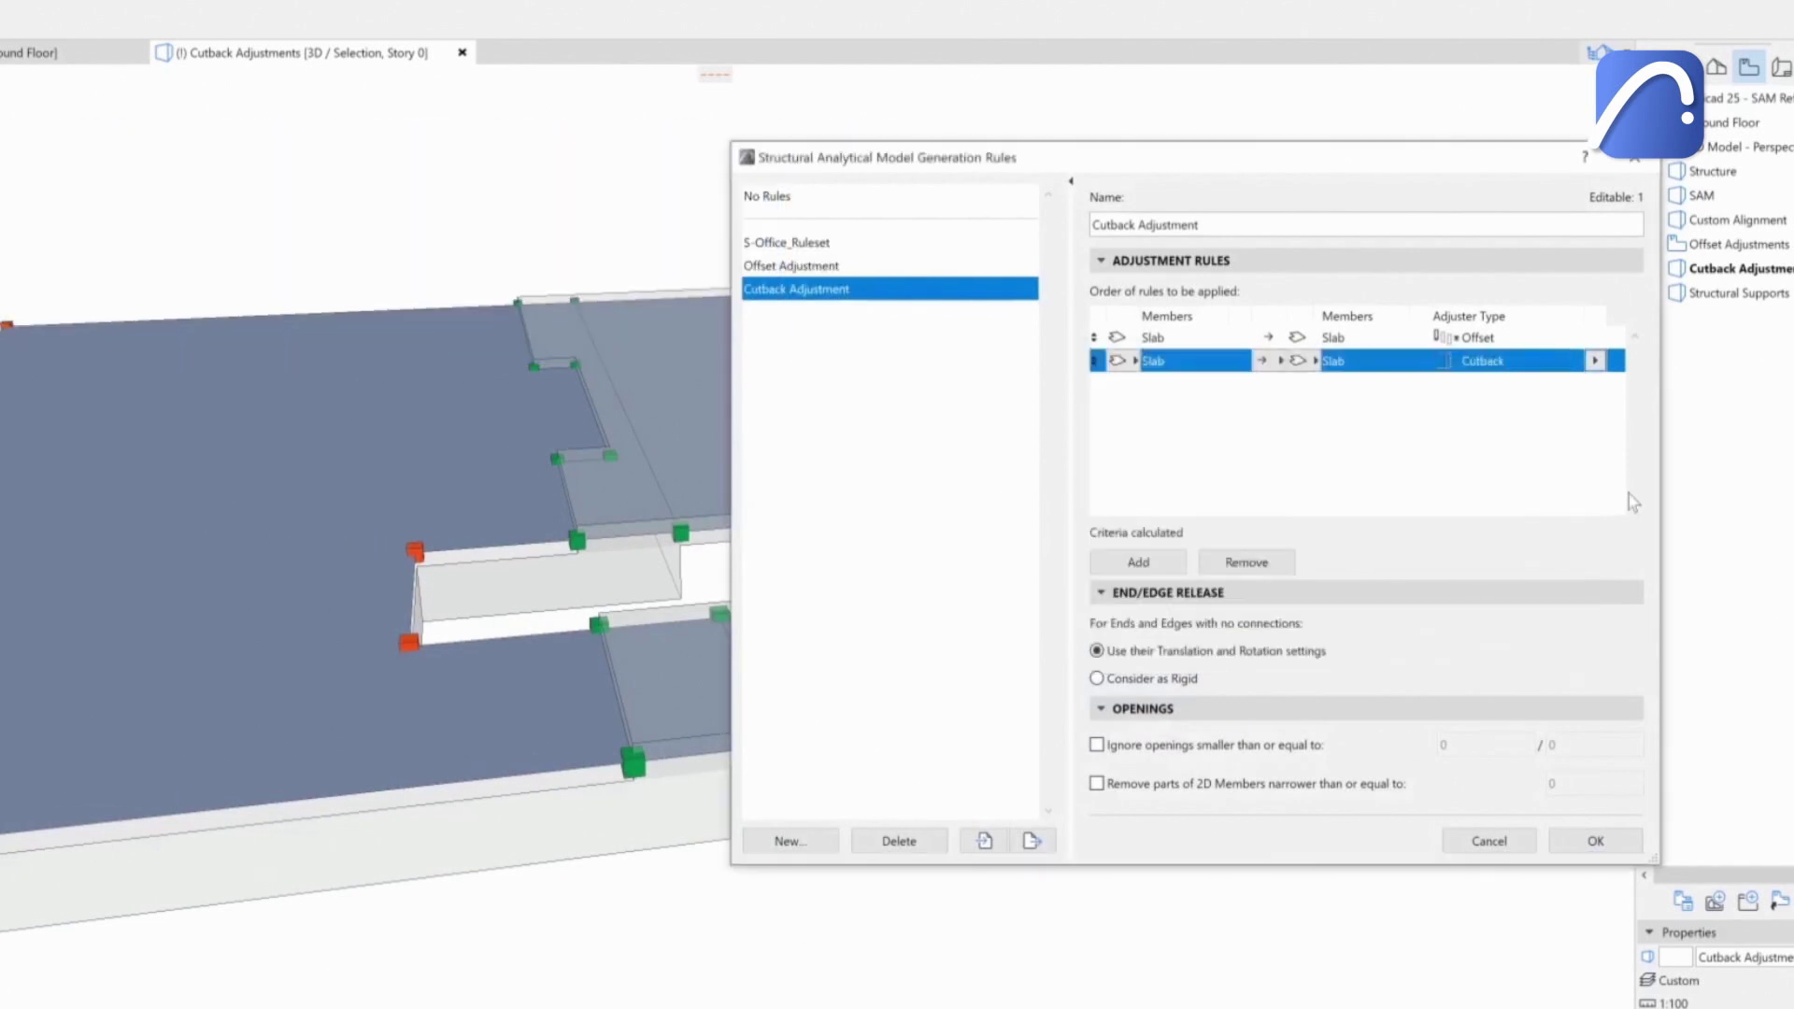
left_click(1596, 841)
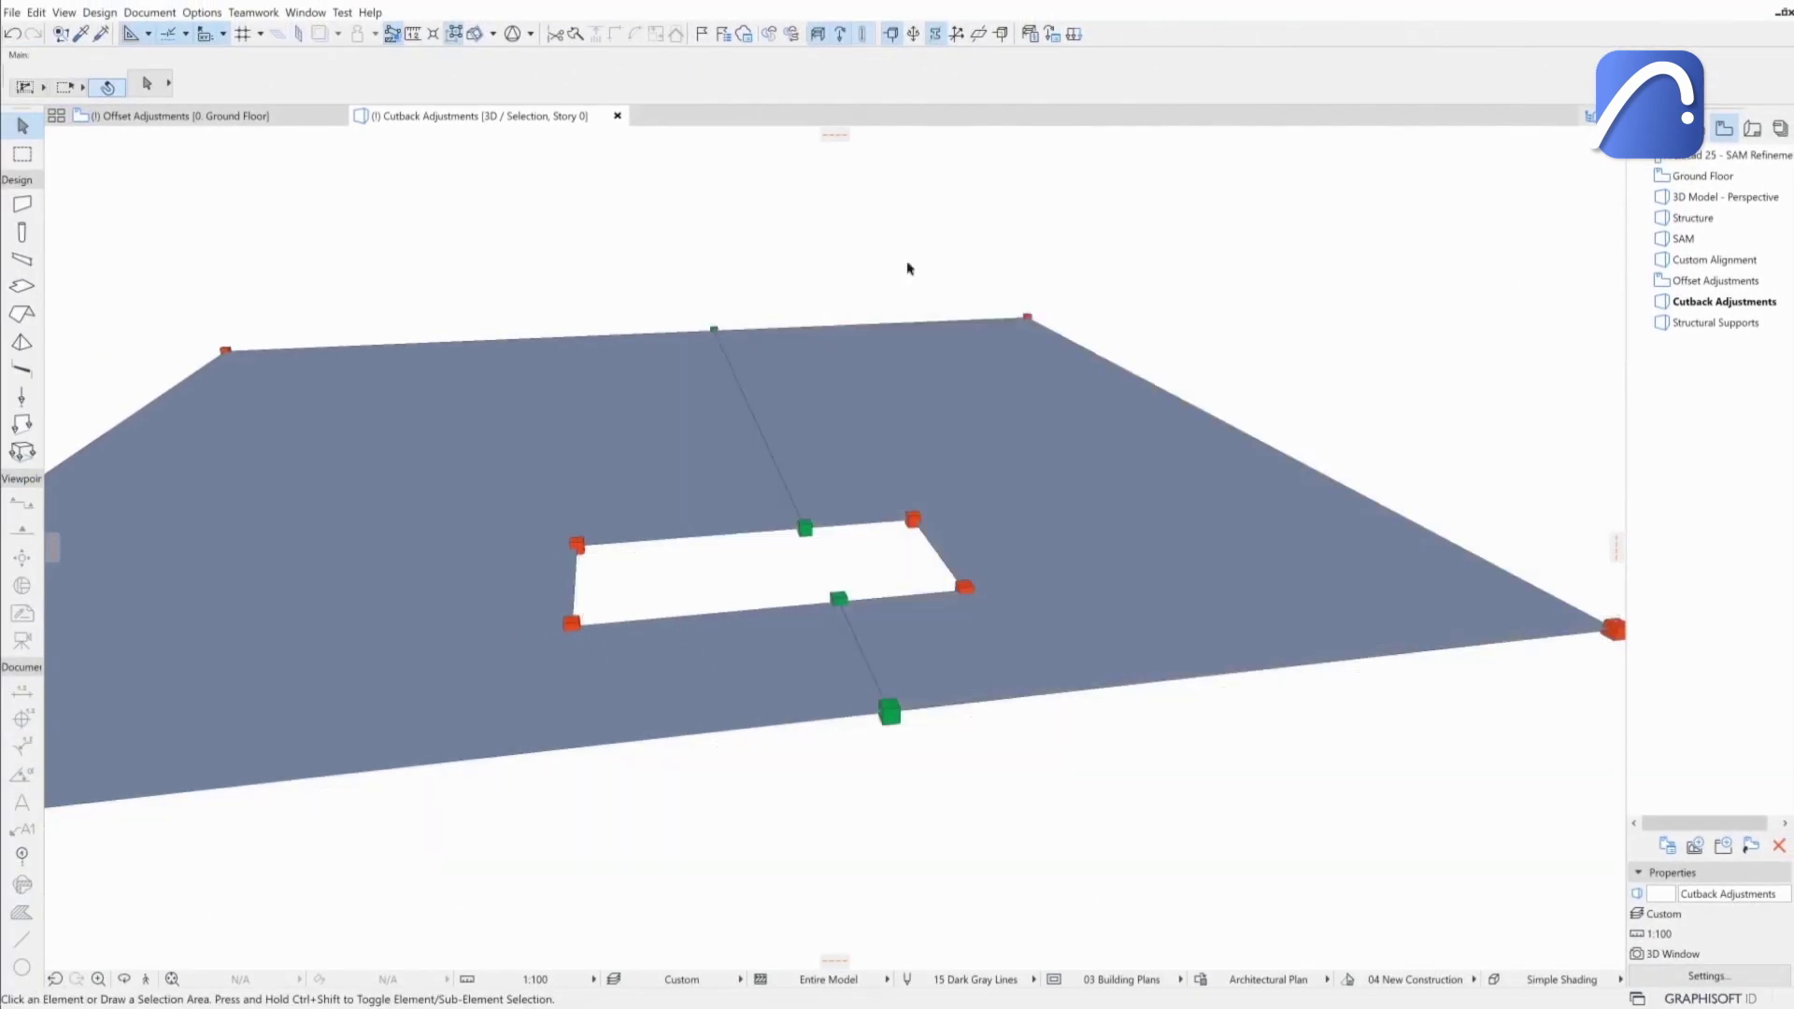
middle_click_drag(909, 267, 1025, 363, "shift")
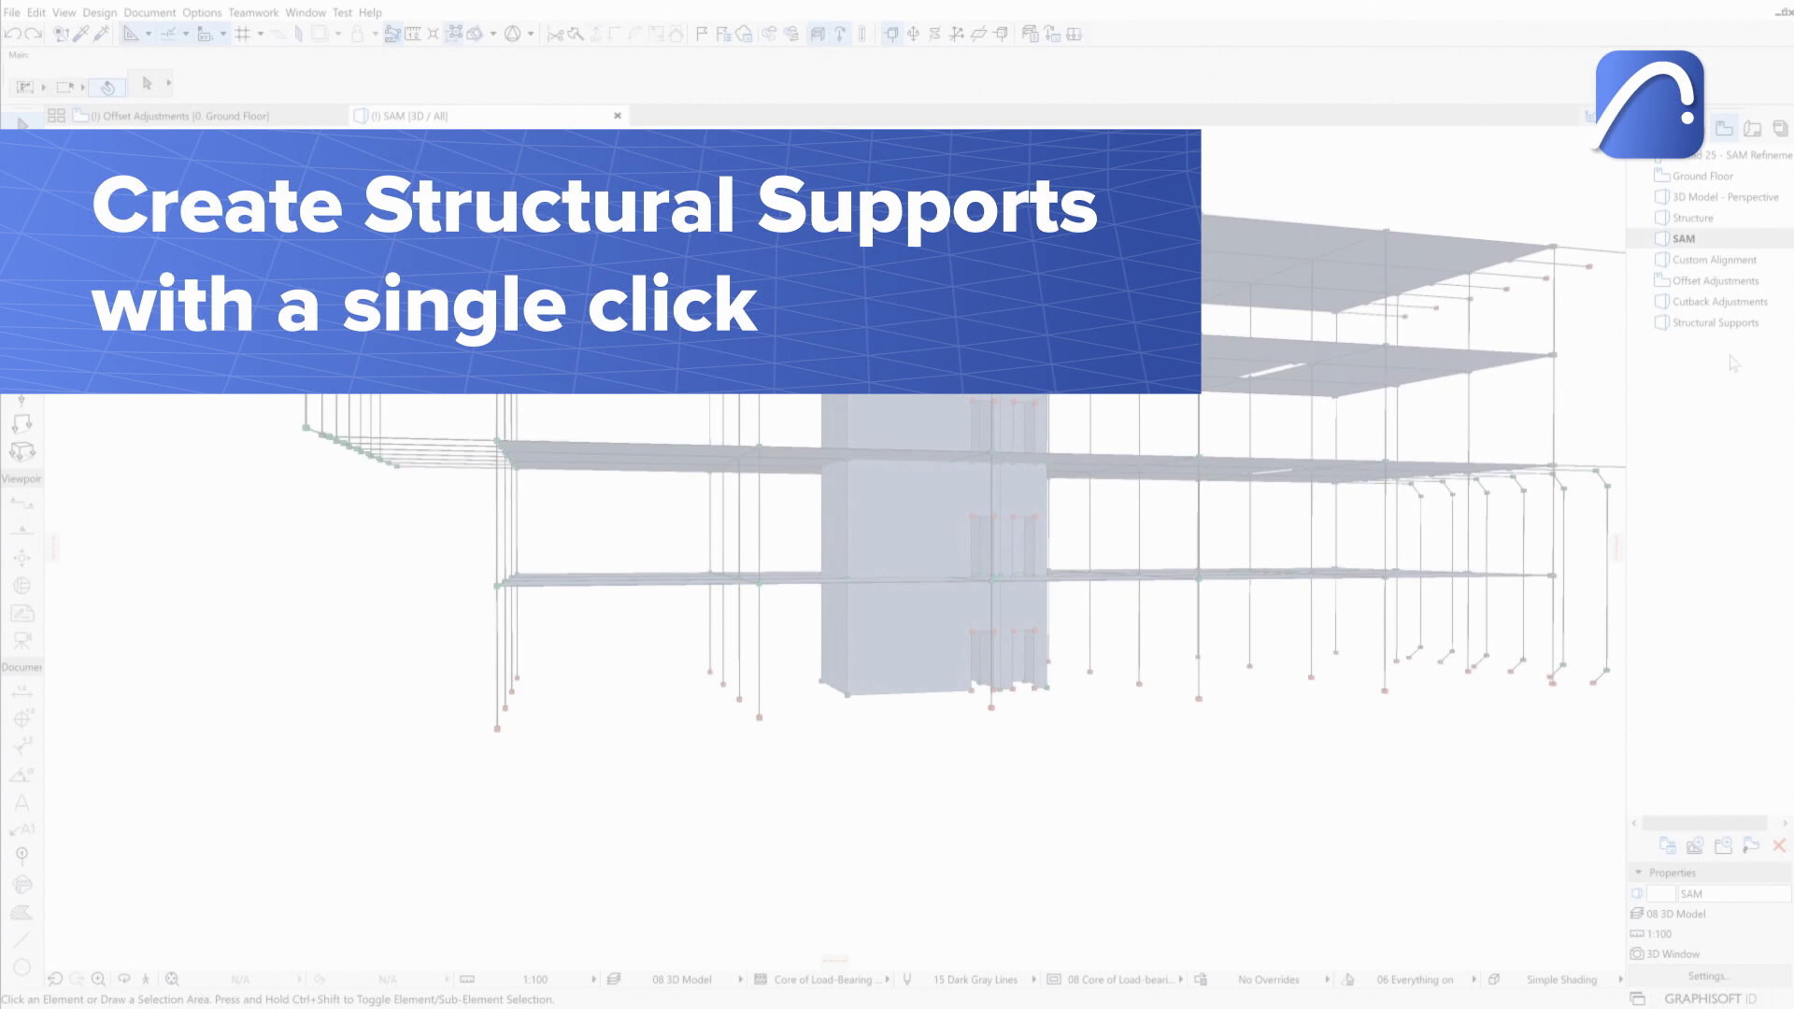
Step: Select all columns in the Structural Supports view and create node supports for them
double_click(1703, 322)
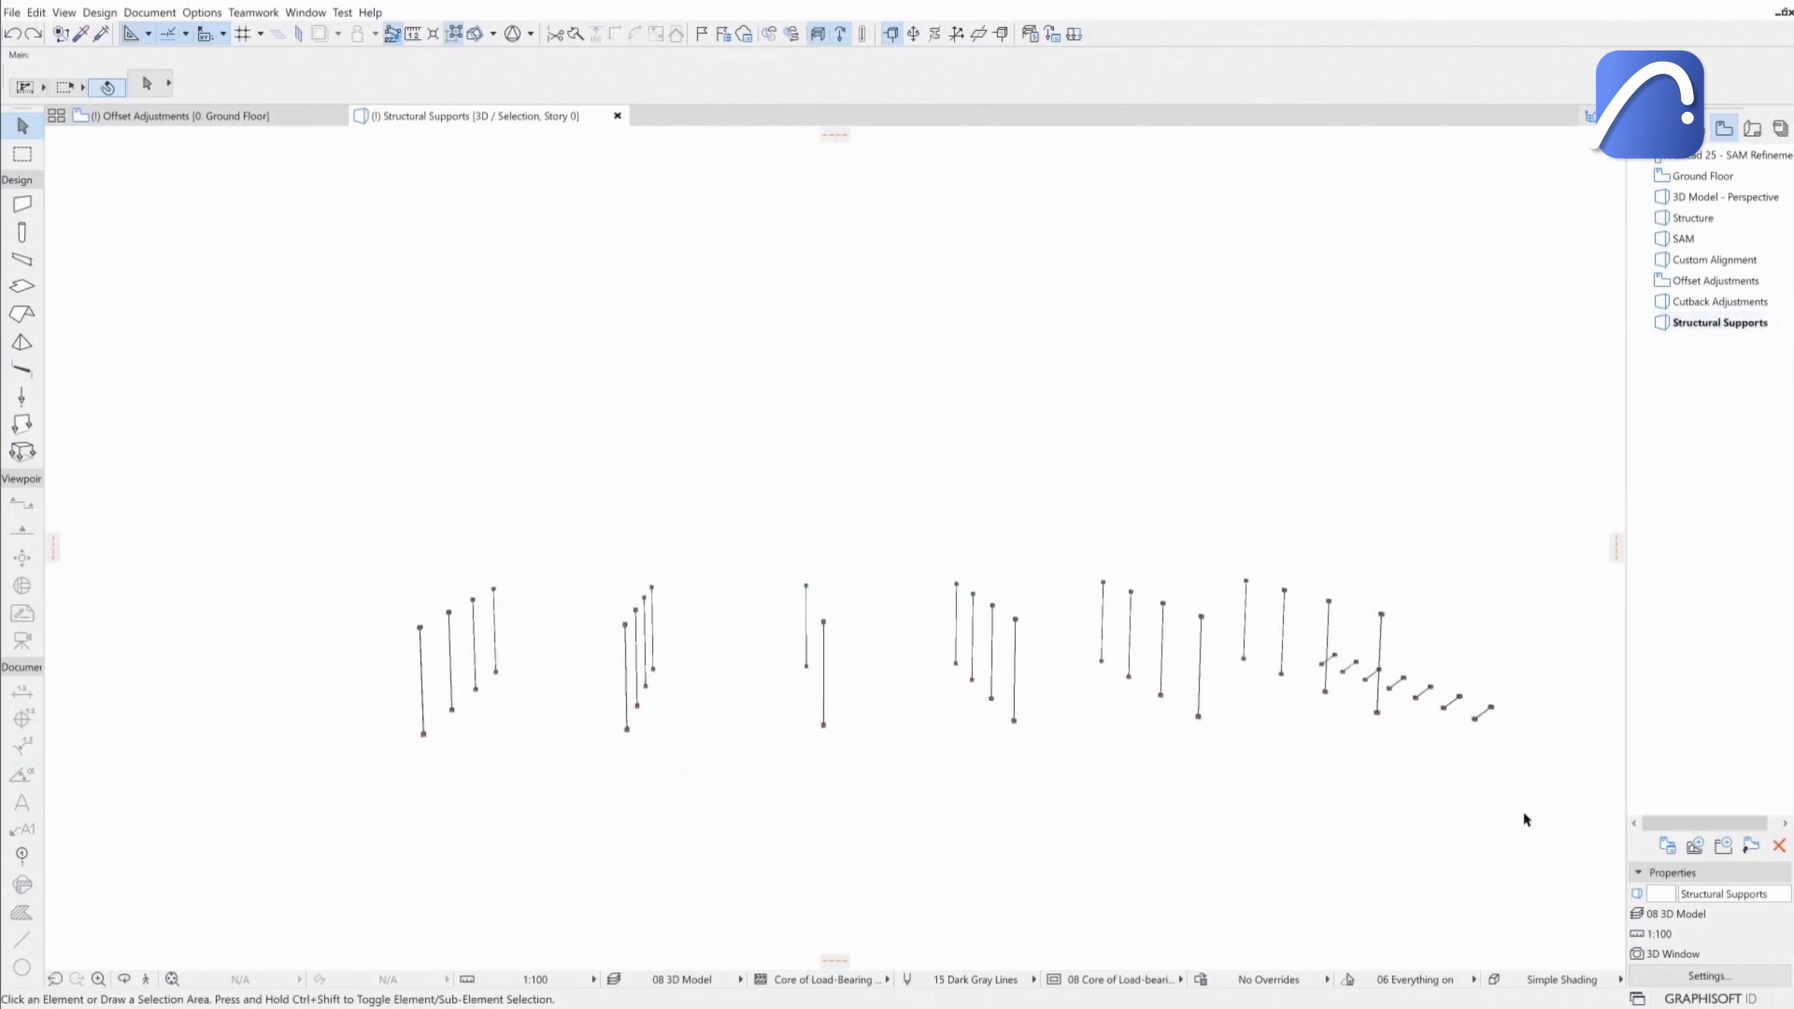
left_click_drag(1539, 816, 280, 479)
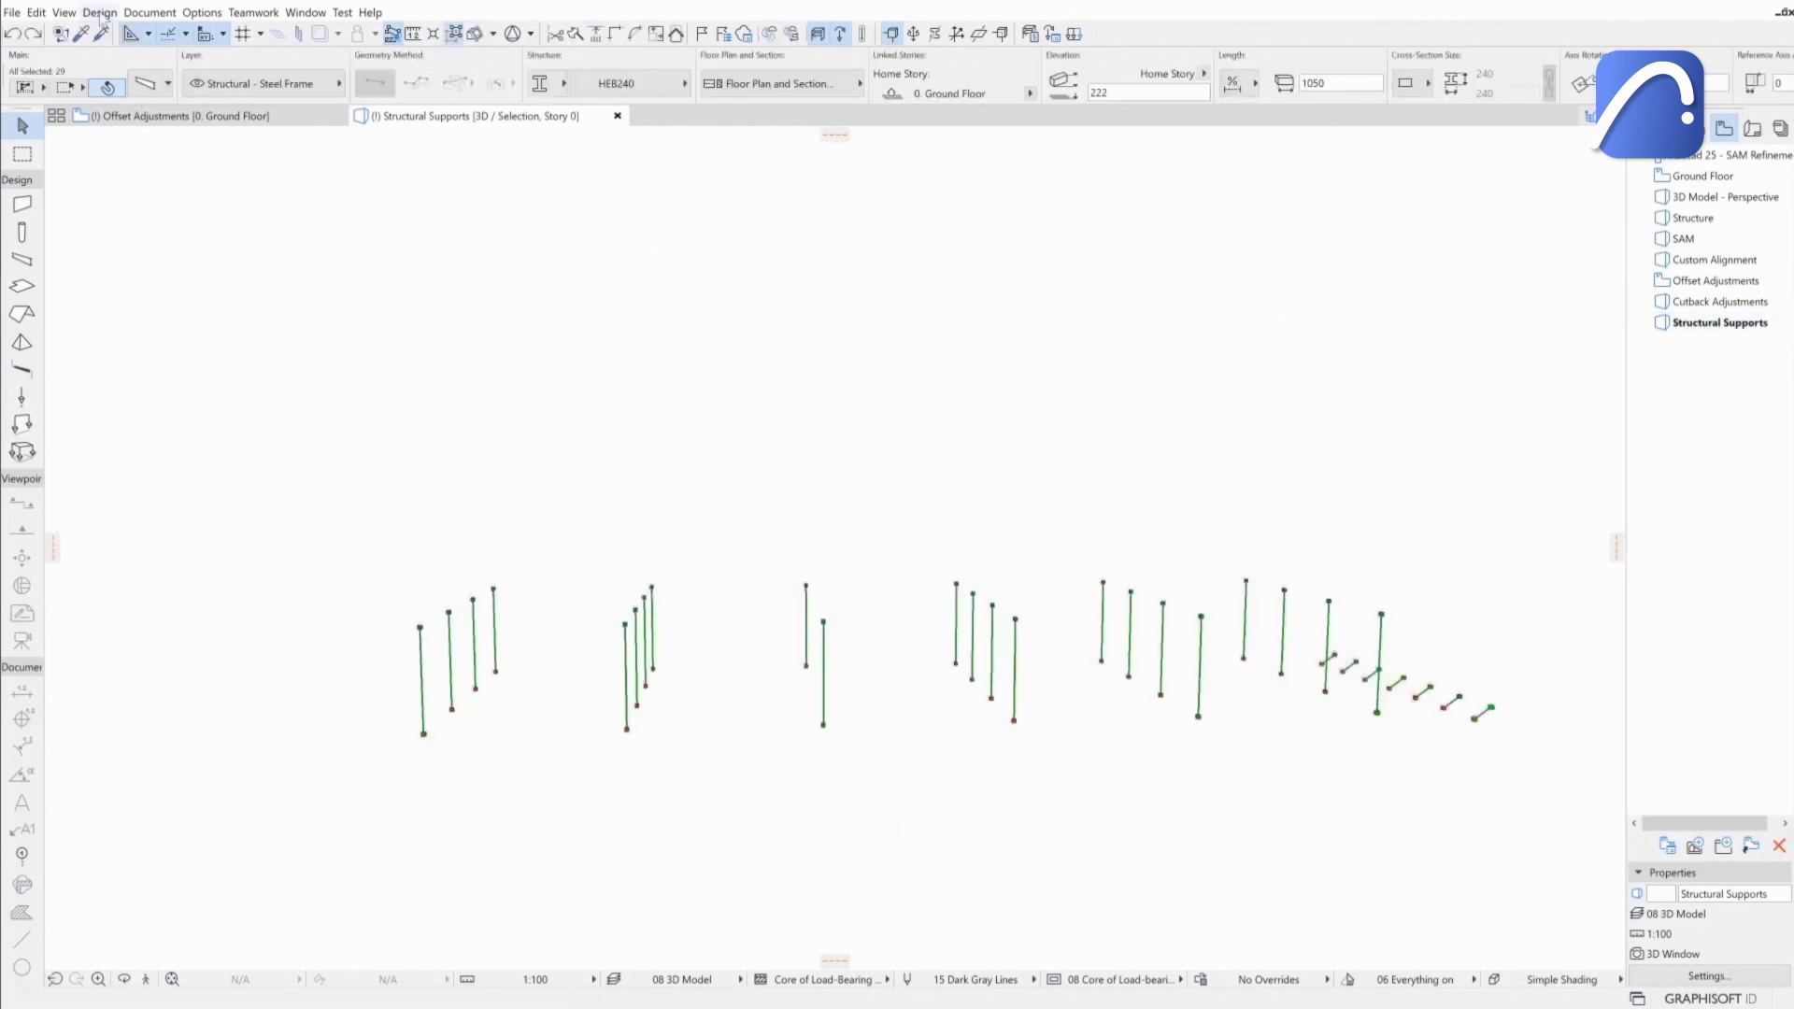
left_click(98, 12)
mouse_move(218, 627)
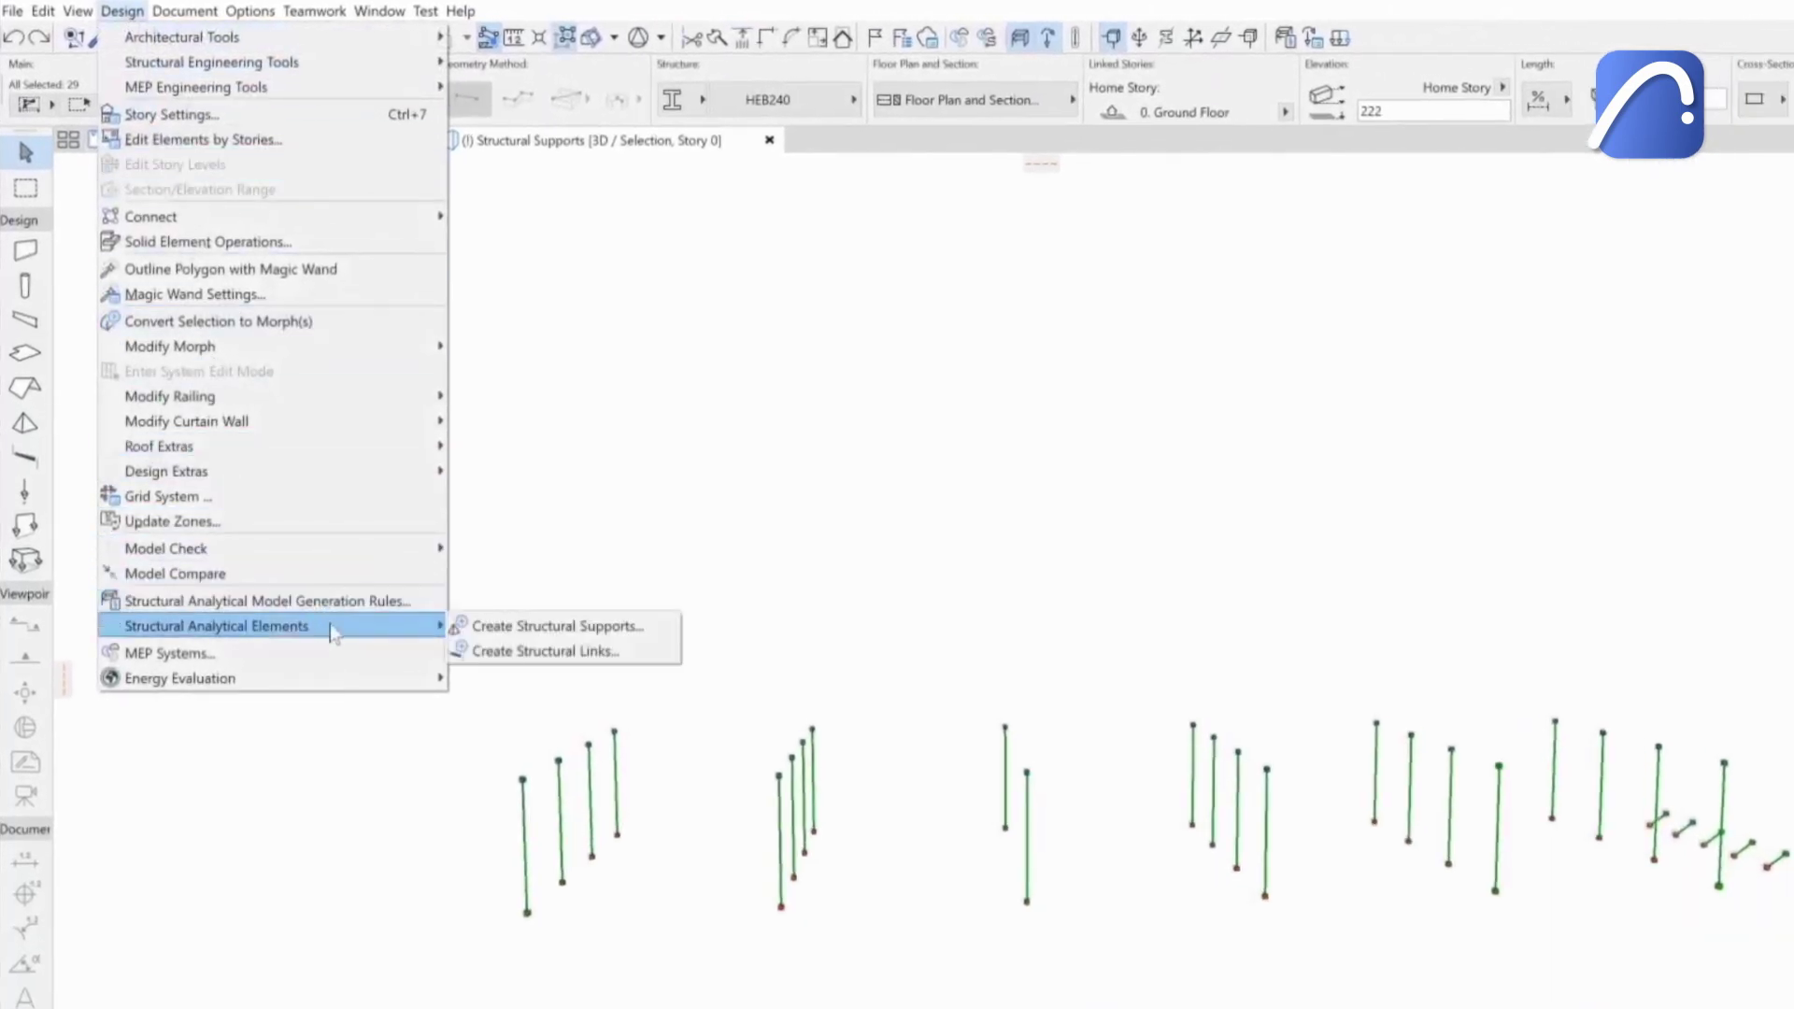
left_click(574, 628)
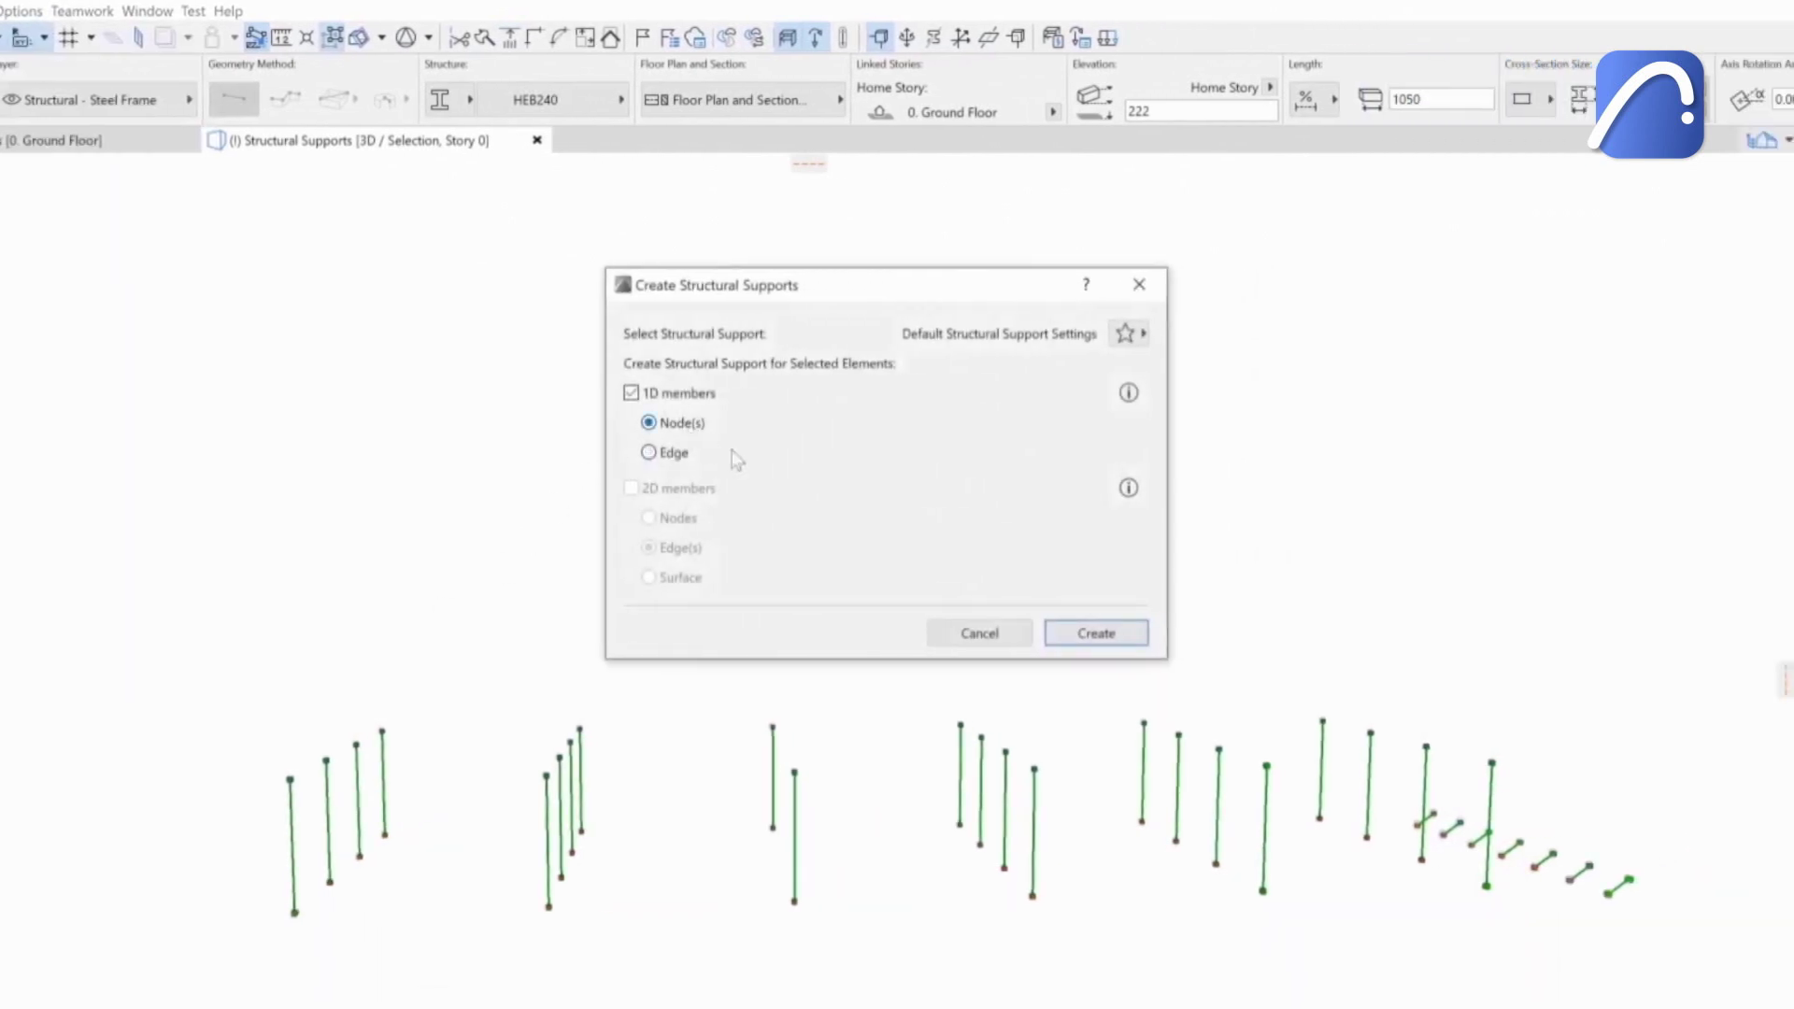
left_click(1097, 633)
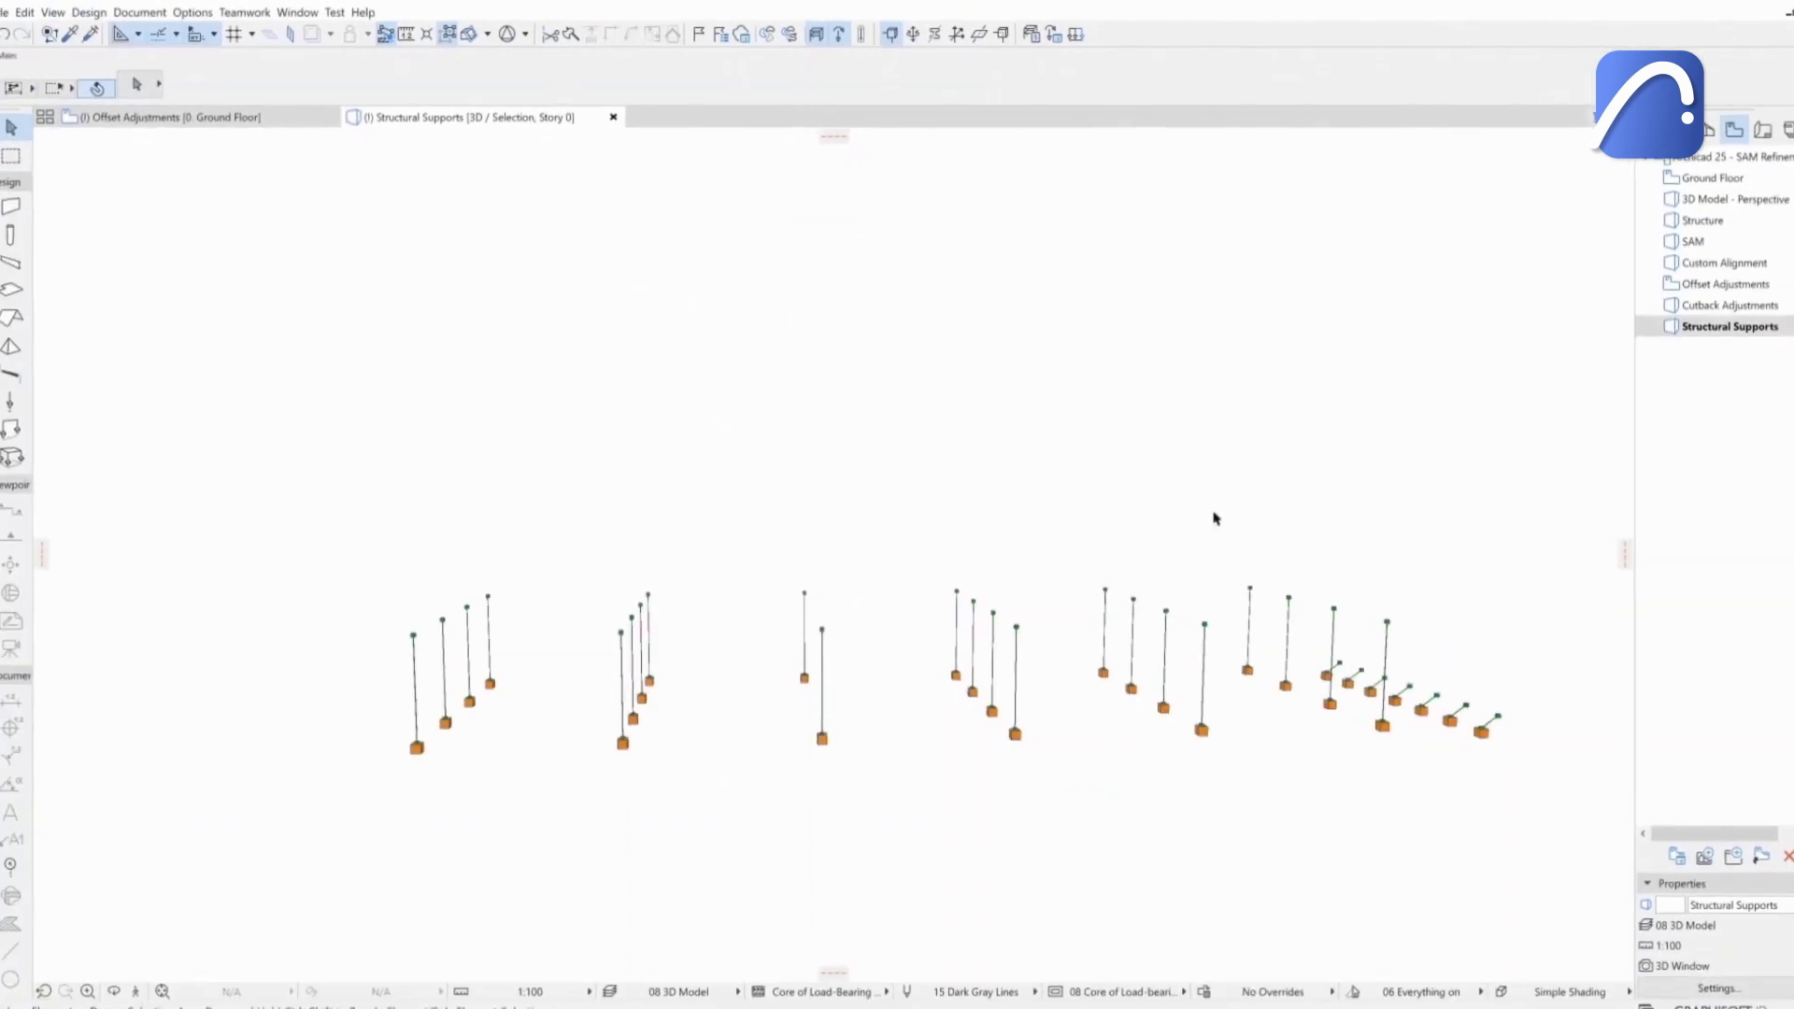
mouse_move(1214, 519)
middle_mouse_down("shift")
mouse_move(1158, 520)
mouse_move(1318, 530)
middle_mouse_up("shift")
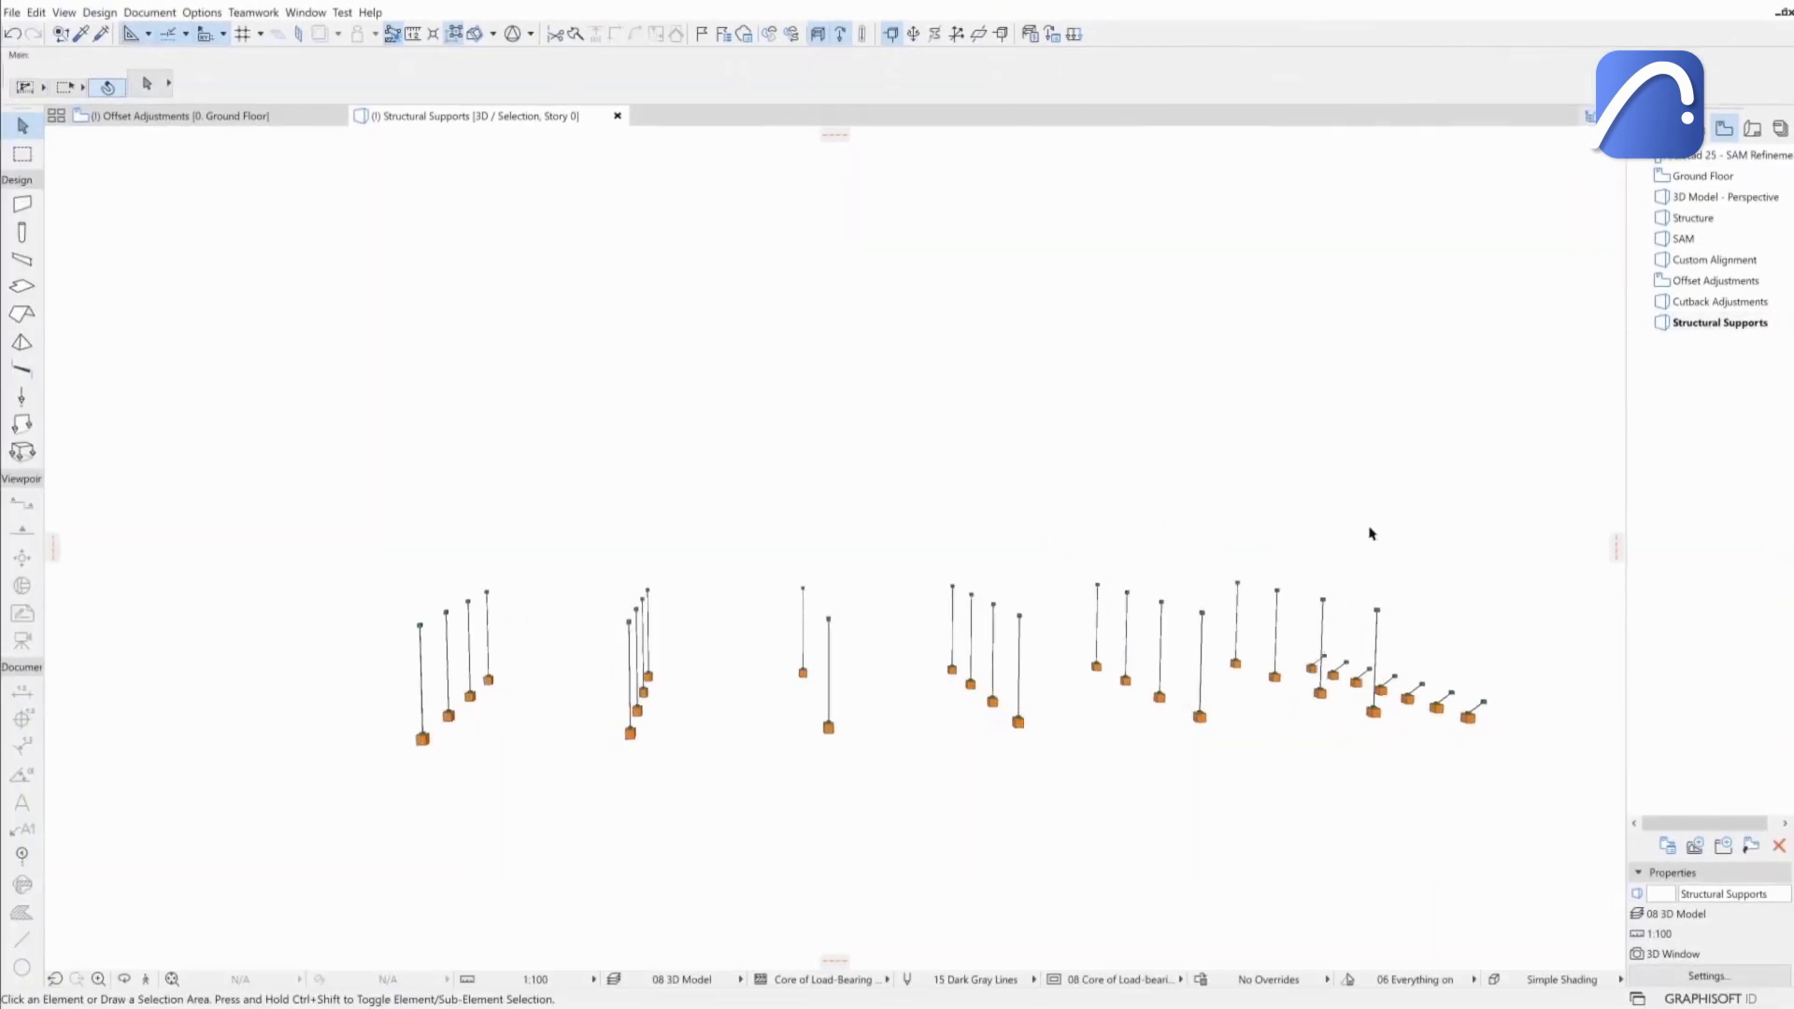